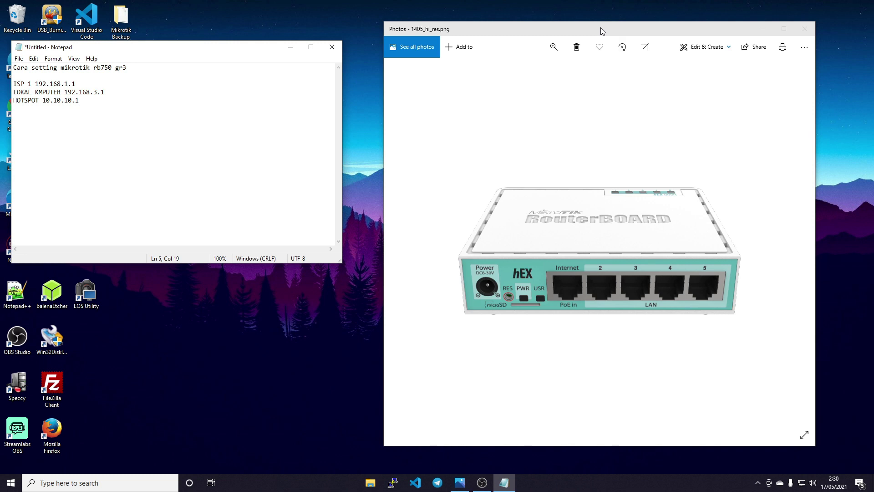
- Arrange the router photo and Notepad windows and review the ISP 1 192.168.1.1 line
drag(517, 27, 488, 28)
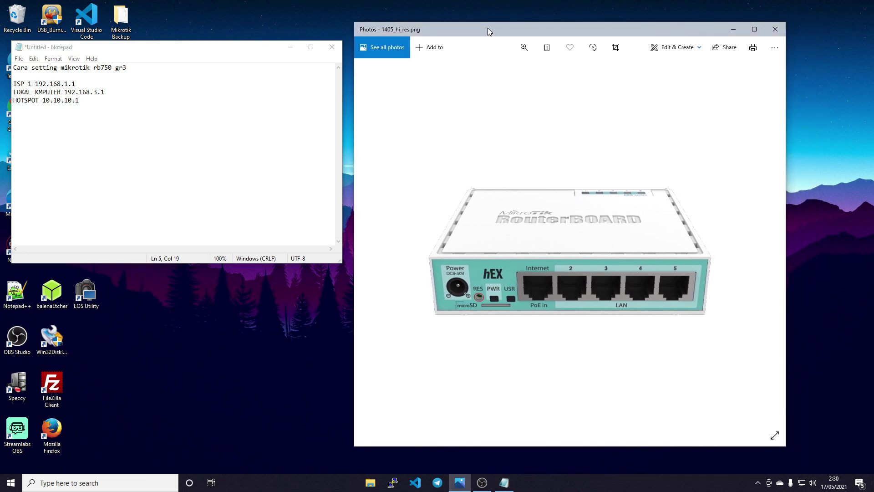
drag(203, 48, 211, 42)
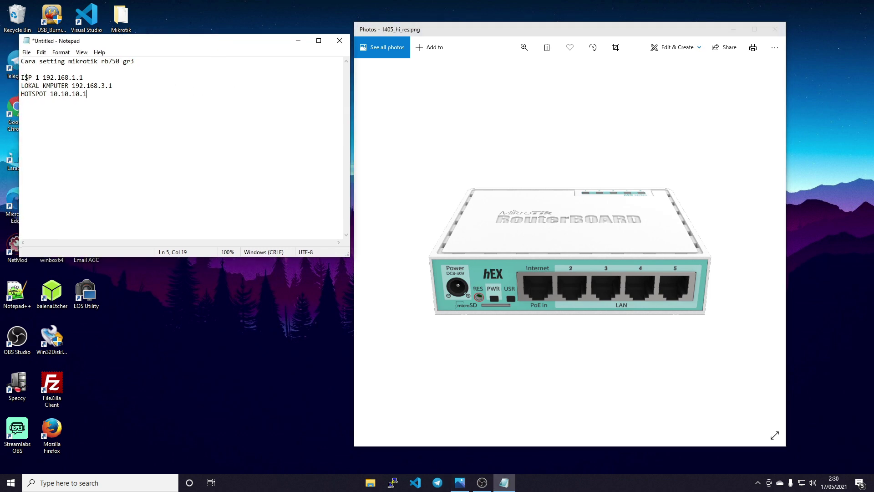
drag(21, 77, 82, 76)
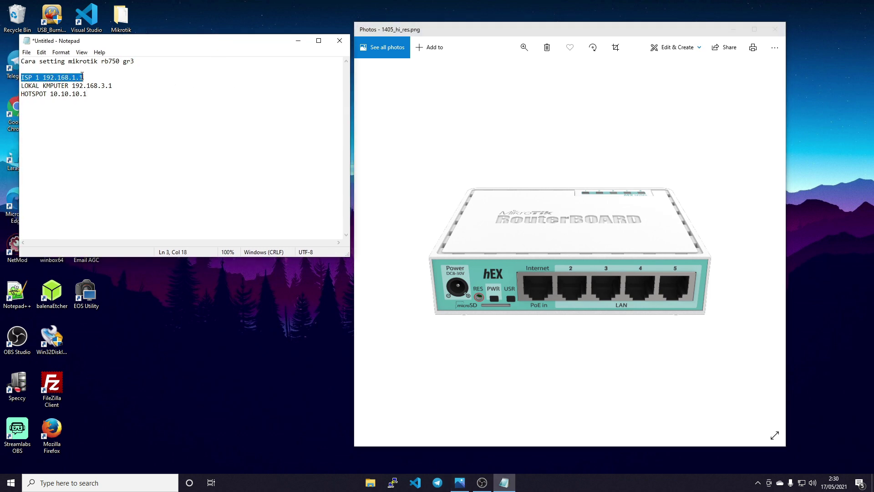
click(156, 93)
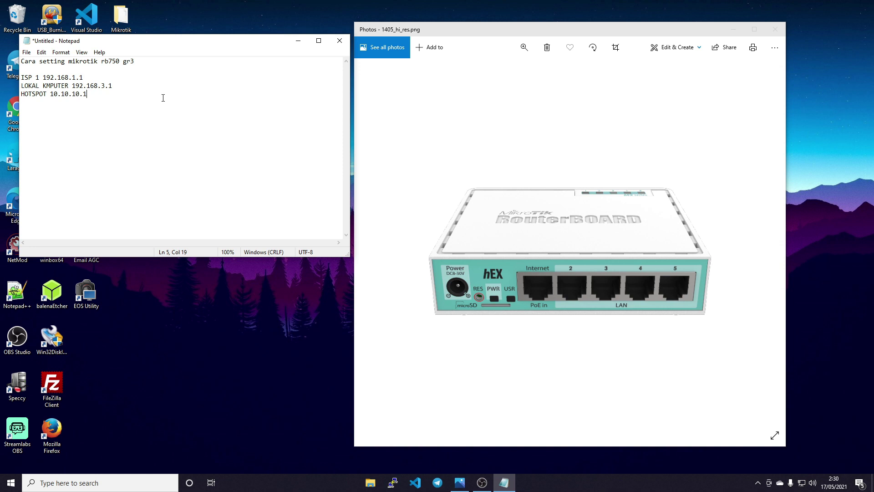
drag(43, 77, 91, 77)
click(125, 88)
- Shift Notepad right, recheck the ISP address, and launch Google Chrome
drag(155, 47, 176, 47)
drag(104, 78, 85, 77)
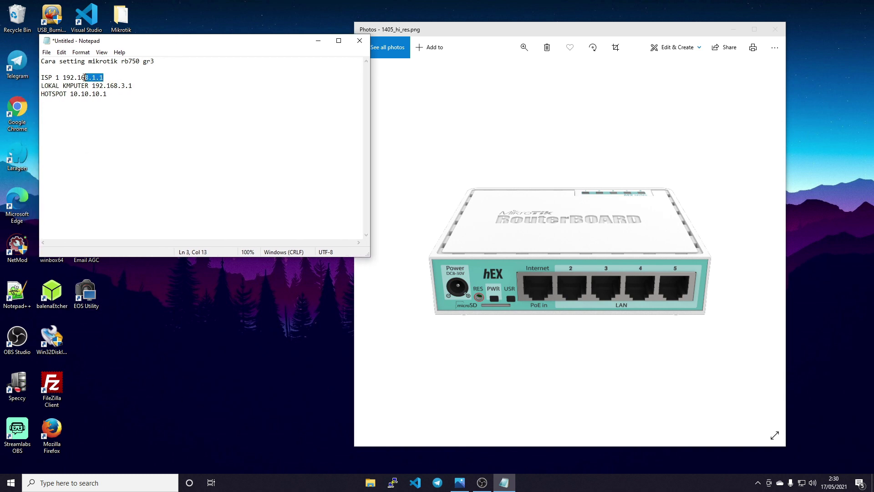
double_click(17, 109)
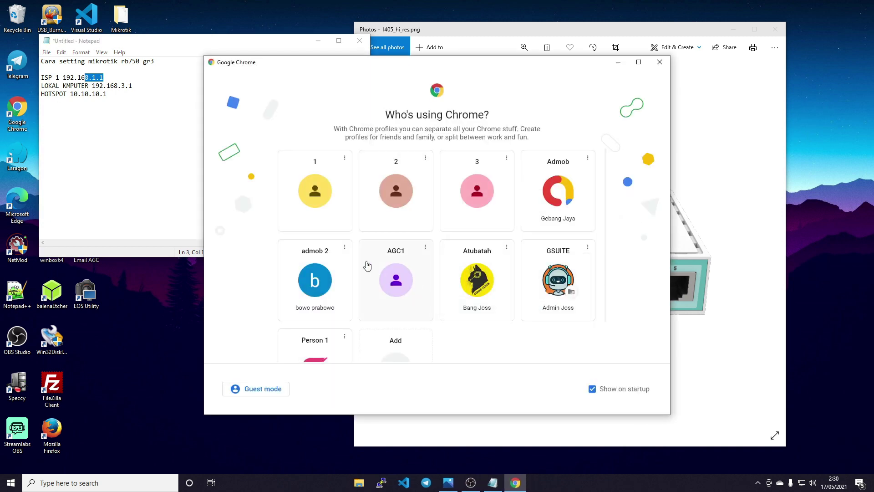
- Use the GSUITE profile to reach the OpenWrt login at 192.168.1.1, then close Chrome
scroll(368, 266, down, 2)
click(555, 211)
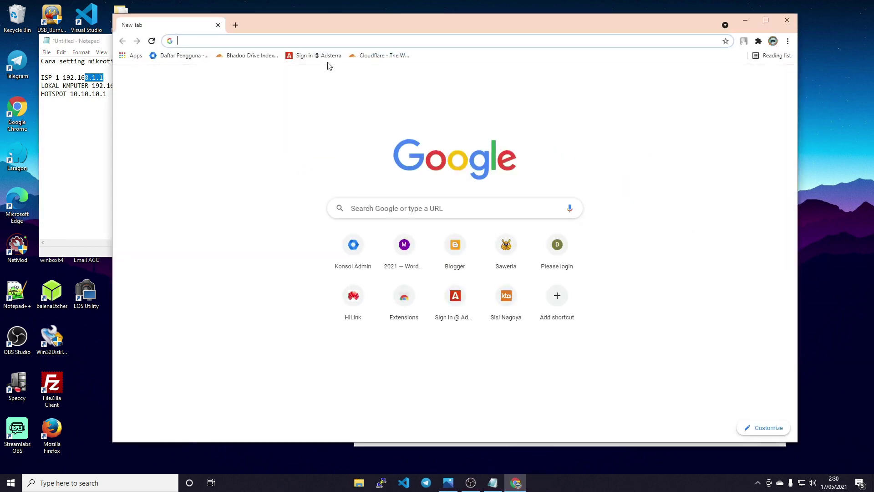
text(192.168.10.1)
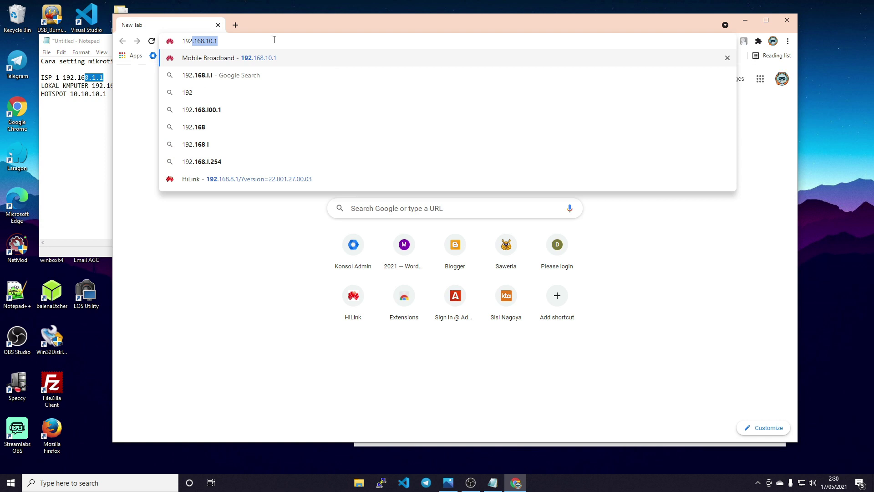
key(BackSpace)
key(BackSpace)
key(BackSpace)
key(BackSpace)
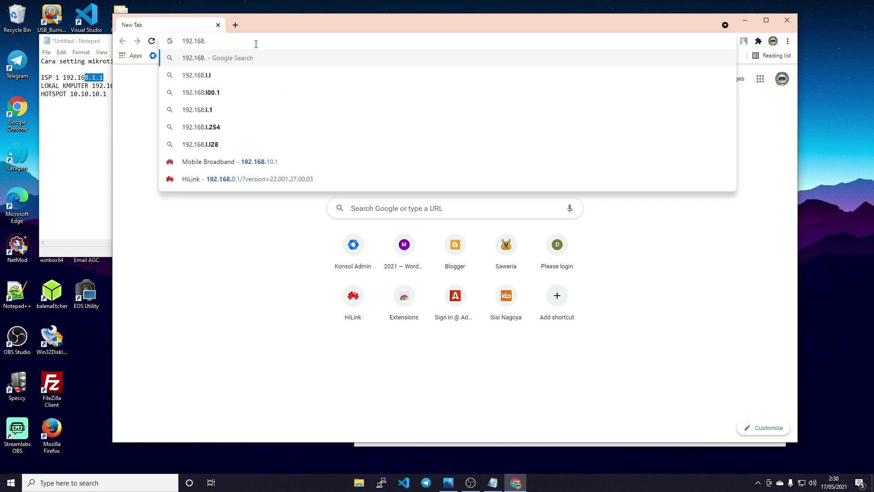
text(1.1)
key(Return)
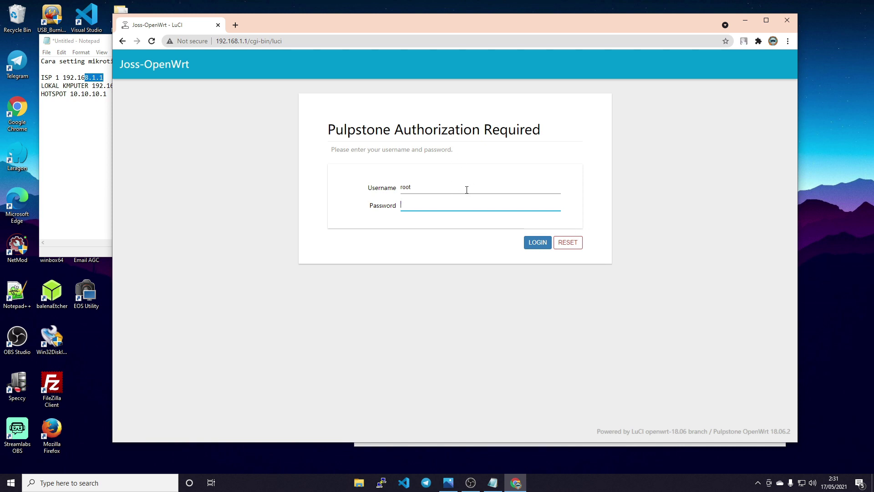
click(786, 21)
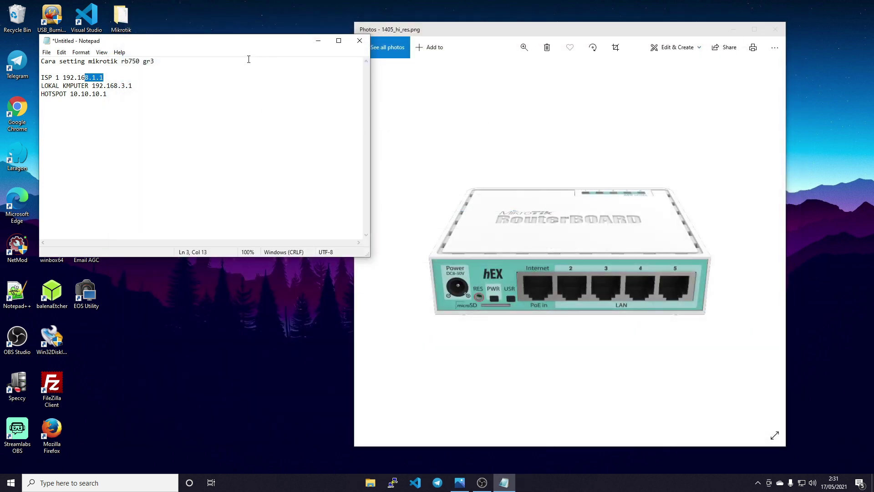
- Review the LOKAL KMPUTER line and retype the 3 in 192.168.3.1
drag(42, 86, 137, 86)
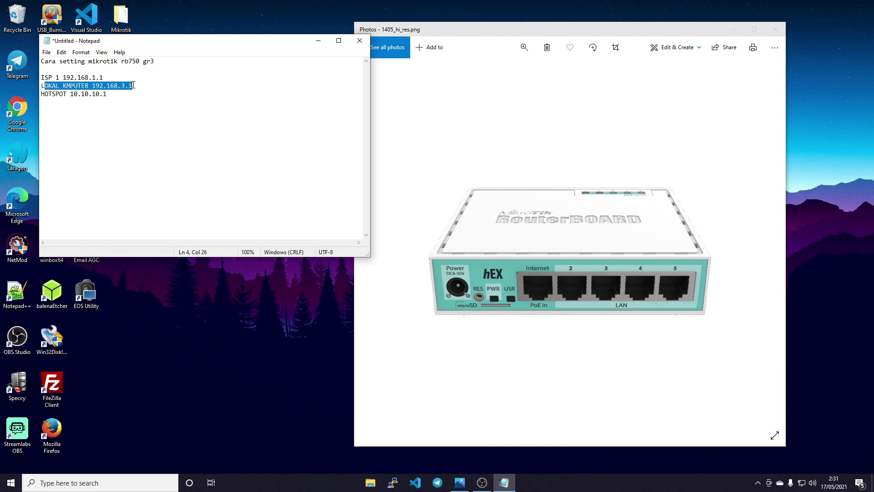
click(165, 90)
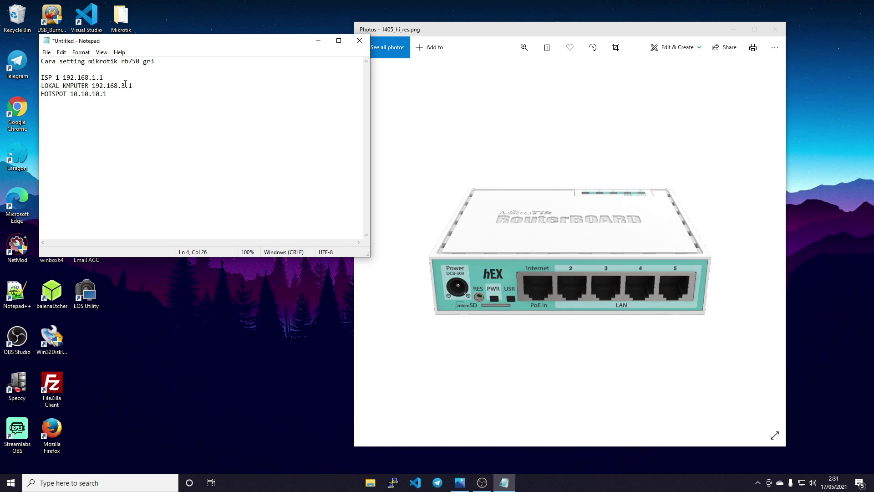
key(BackSpace)
text(3)
- Review the HOTSPOT 10.10.10.1 line, add then remove 192.168.2.1, and narrow Notepad
drag(41, 94, 69, 95)
click(120, 95)
click(137, 97)
drag(68, 96, 151, 95)
click(145, 94)
drag(109, 95, 70, 95)
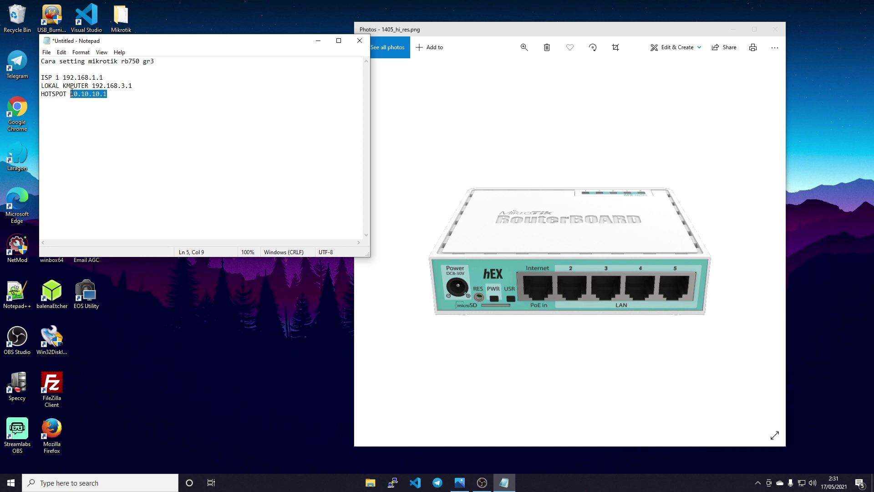
click(122, 95)
text(1)
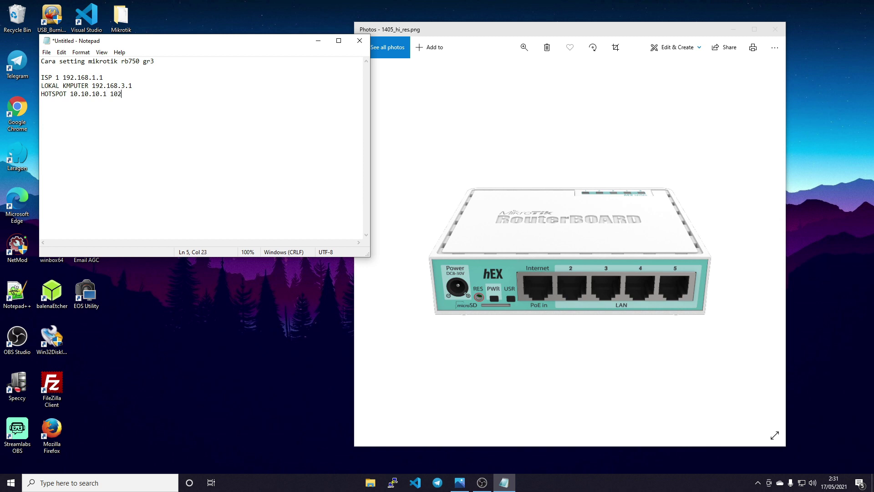
text(9)
text(2.168)
text(.2.1)
key(BackSpace)
key(BackSpace)
key(BackSpace)
key(BackSpace)
key(BackSpace)
key(BackSpace)
key(BackSpace)
key(BackSpace)
key(BackSpace)
key(BackSpace)
key(BackSpace)
drag(369, 91, 326, 91)
drag(530, 32, 515, 27)
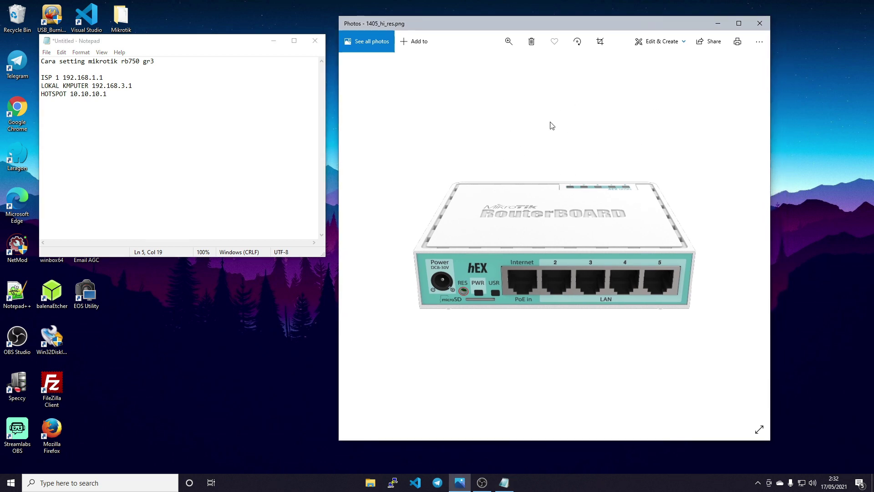
- Start drawing on the hEX photo and sketch a red cable from the Internet port
click(670, 42)
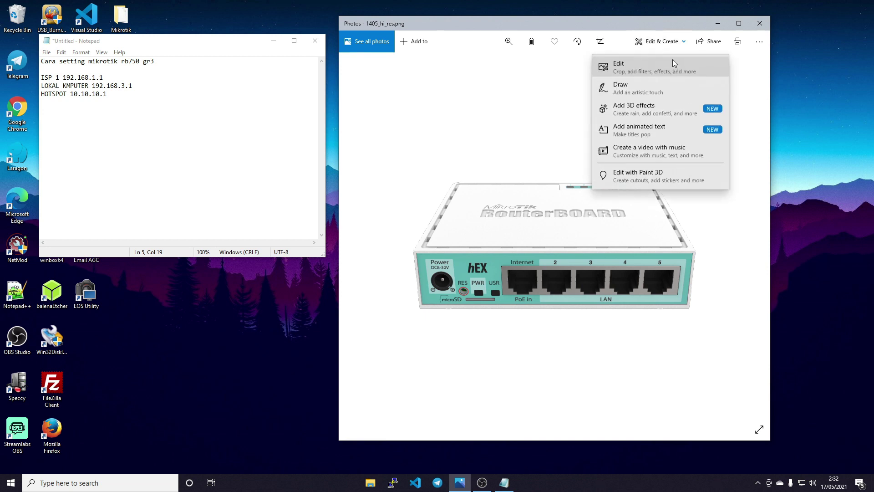
click(643, 89)
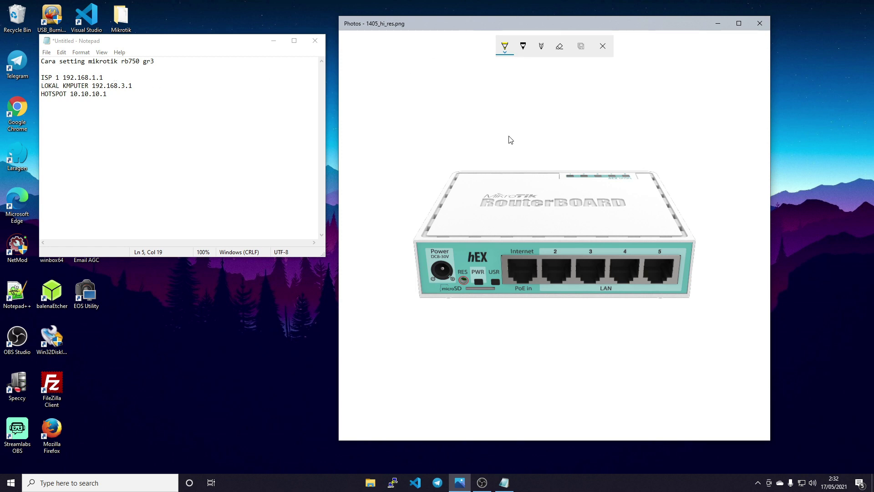
click(505, 44)
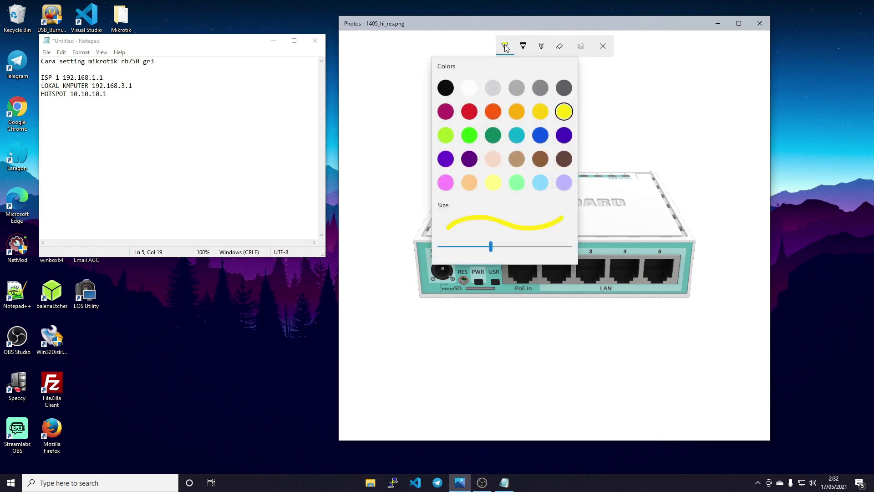
key(Escape)
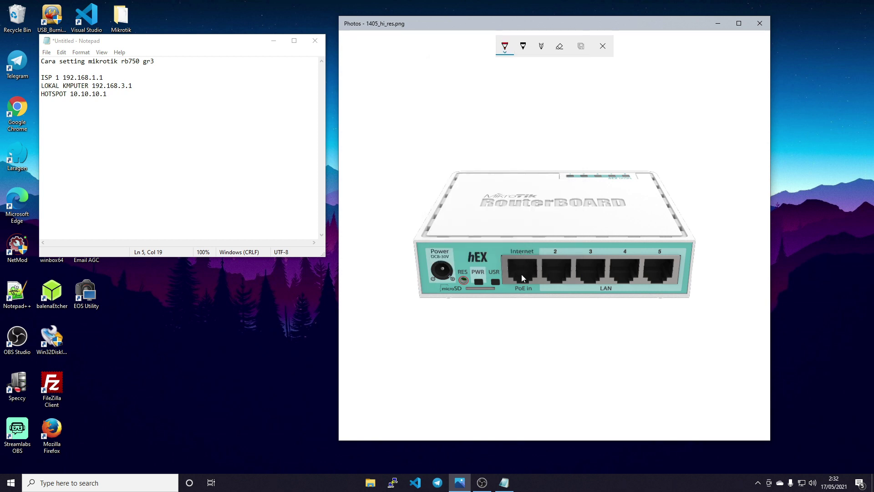
mouse_move(522, 275)
mouse_down()
mouse_move(520, 302)
mouse_move(434, 347)
mouse_move(408, 339)
mouse_up()
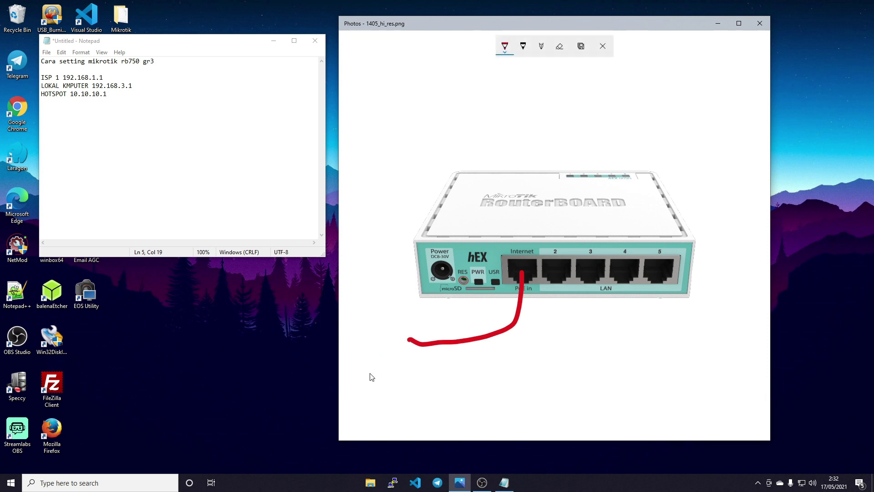
drag(365, 346, 367, 356)
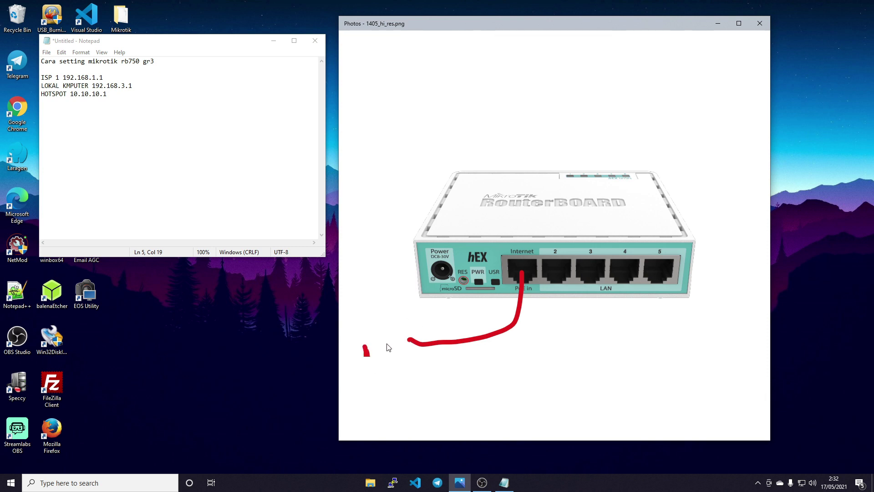
drag(412, 328, 417, 341)
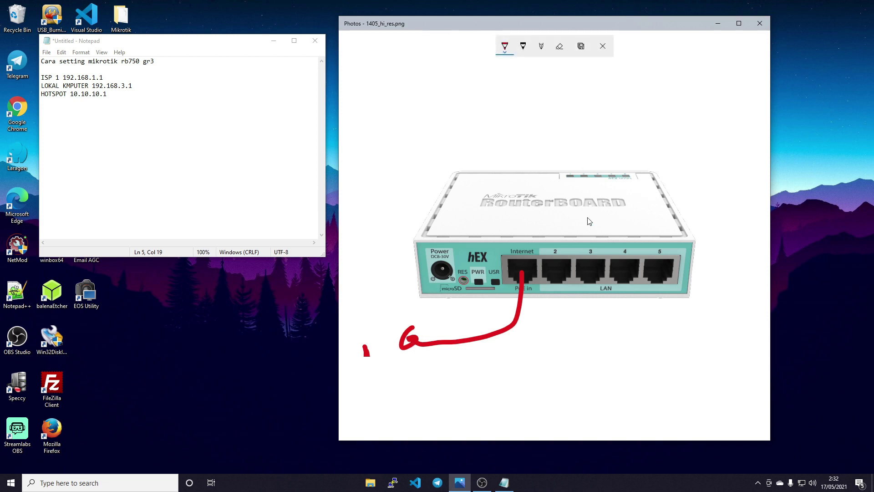
- Draw a yellow cable from LAN port 3 and green cables from LAN ports 4 and 5
click(505, 46)
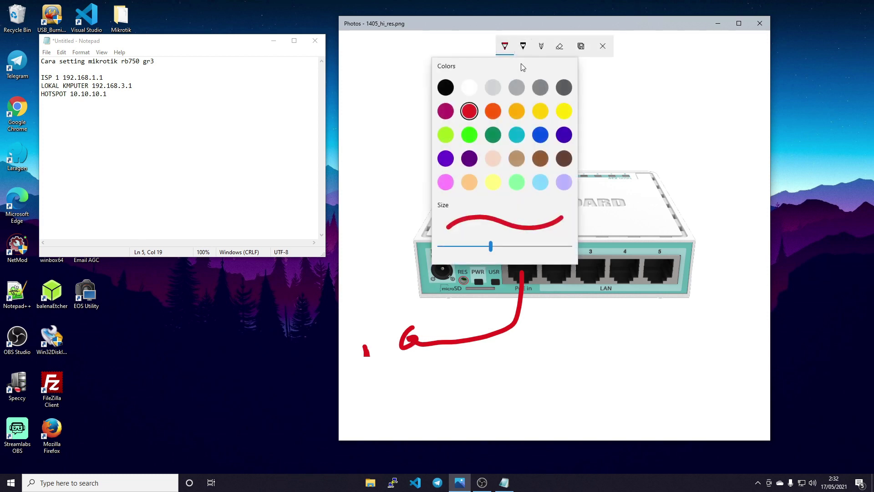
click(537, 112)
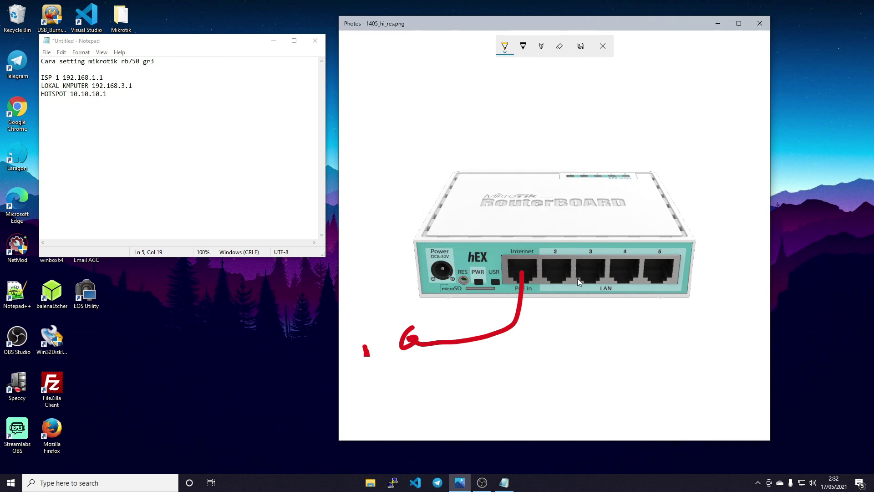
mouse_move(589, 267)
mouse_down()
mouse_move(591, 302)
mouse_move(572, 356)
mouse_up()
click(505, 45)
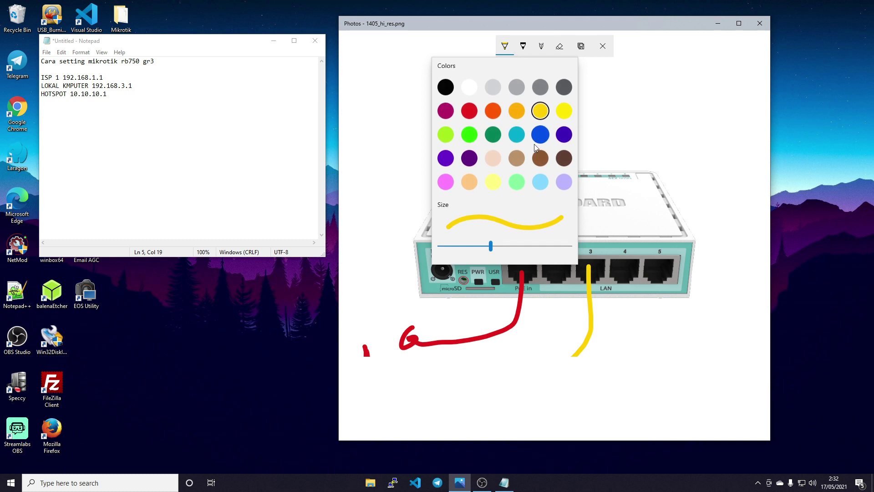
click(494, 135)
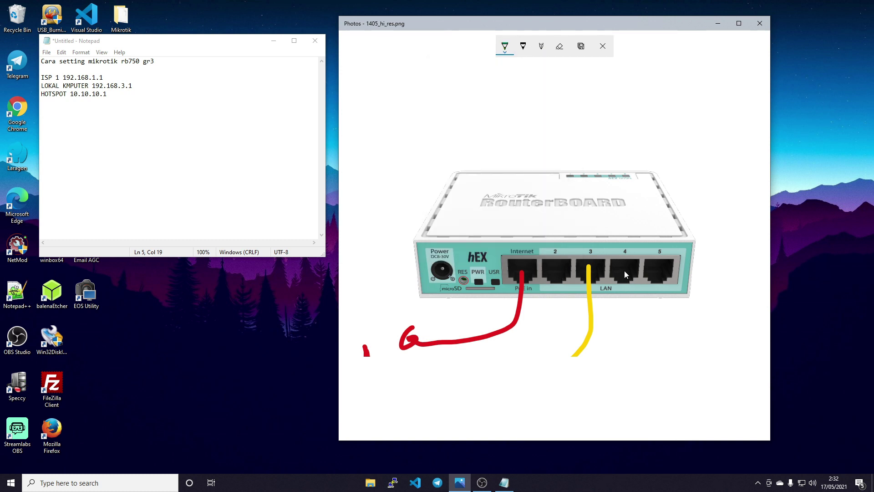
drag(625, 269, 636, 360)
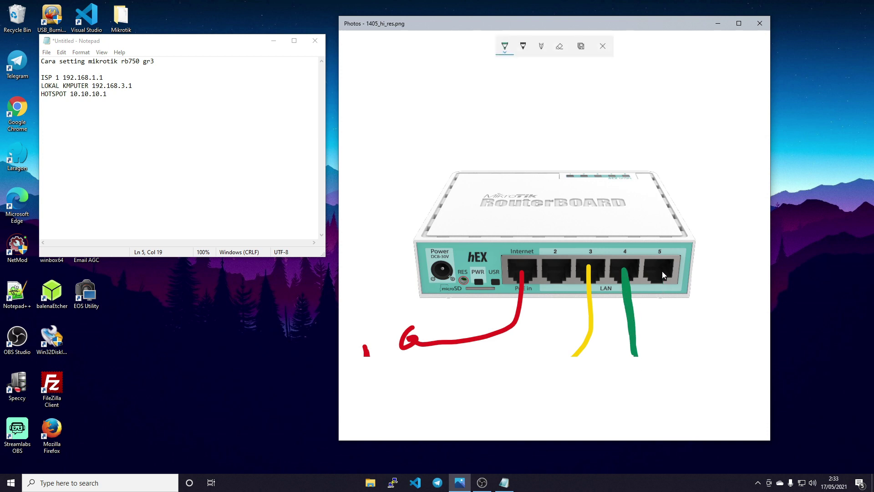
mouse_move(663, 274)
mouse_down()
mouse_move(635, 359)
mouse_move(652, 276)
mouse_move(639, 358)
mouse_up()
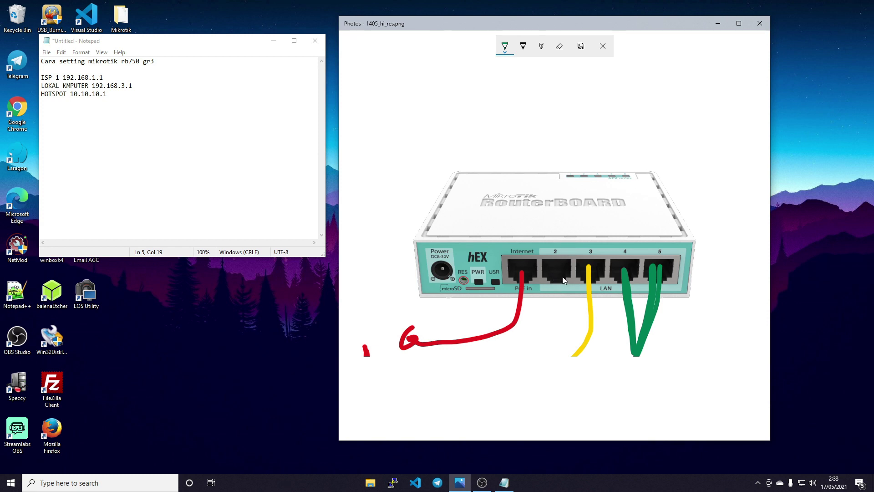
drag(560, 274, 561, 270)
- Close Photos and move Notepad to the screen centre
click(759, 24)
drag(198, 44, 484, 59)
click(263, 285)
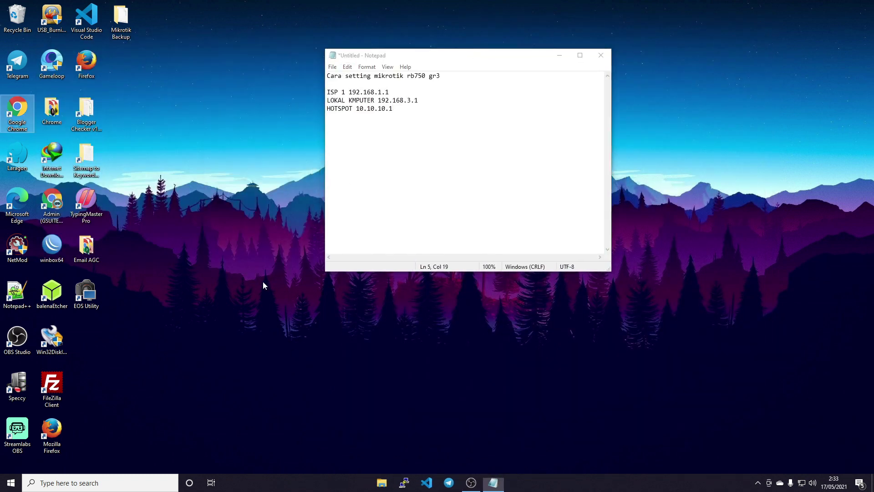
- Launch WinBox, connect to the hEX router, and place the session window over Notepad
right_click(263, 286)
click(225, 287)
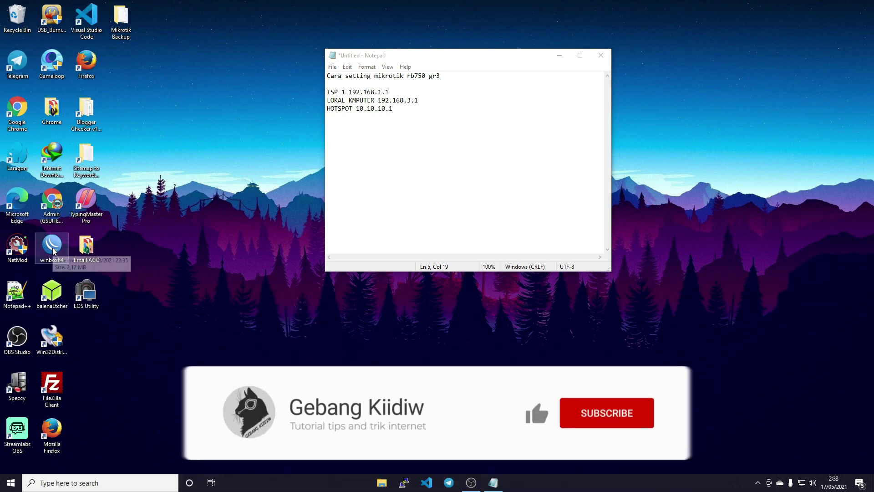
double_click(52, 248)
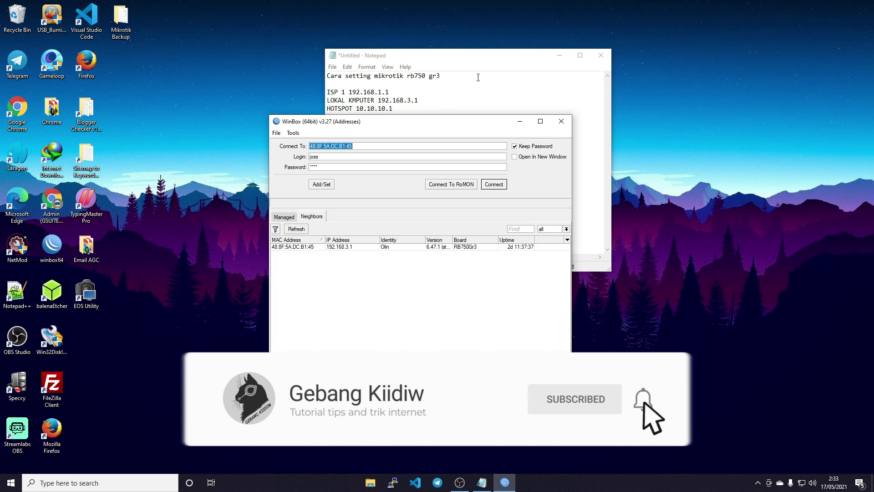
drag(470, 122, 401, 116)
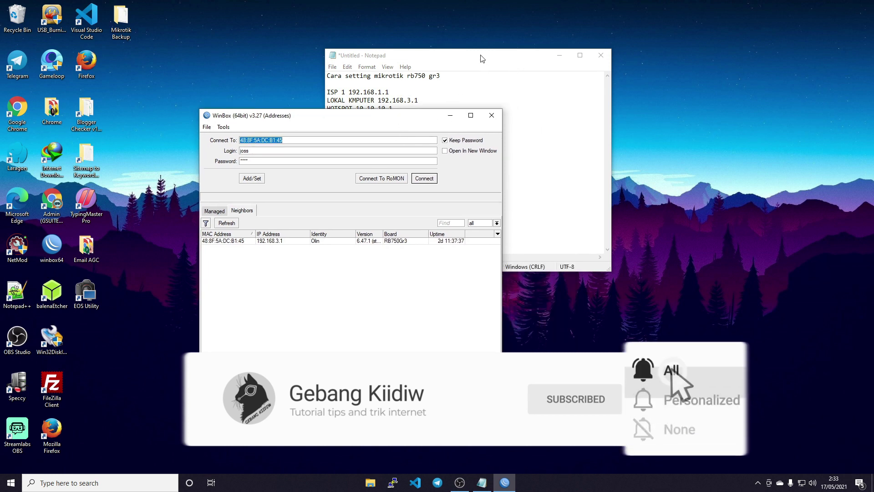
drag(482, 58, 581, 56)
click(328, 124)
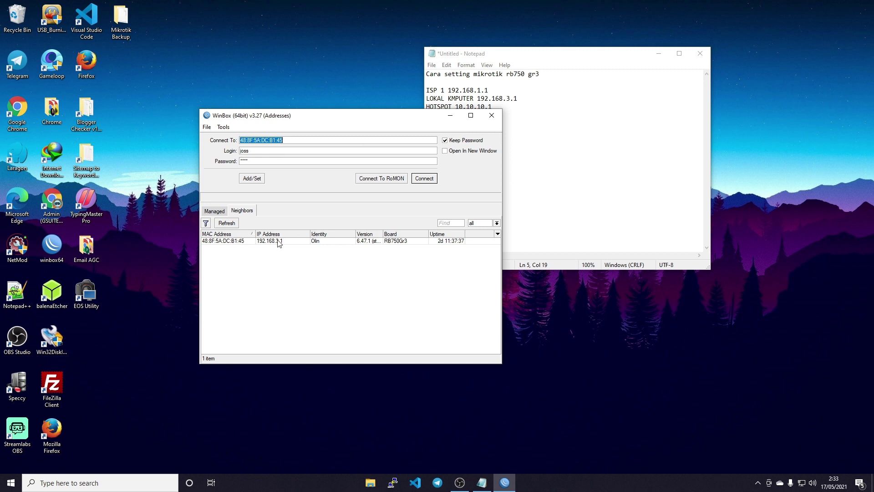
click(425, 180)
drag(454, 89, 394, 52)
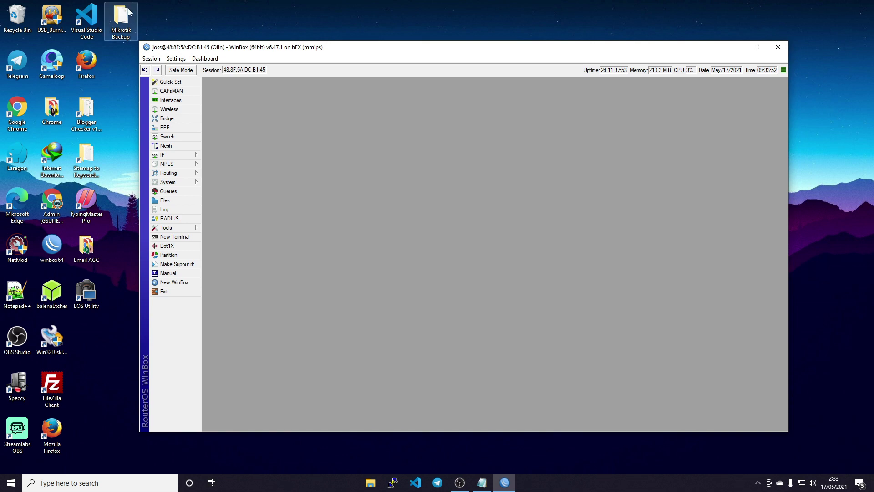
- Check the Mikrotik Backup folder, then reset the router configuration with Do Not Backup ticked
double_click(121, 19)
click(577, 86)
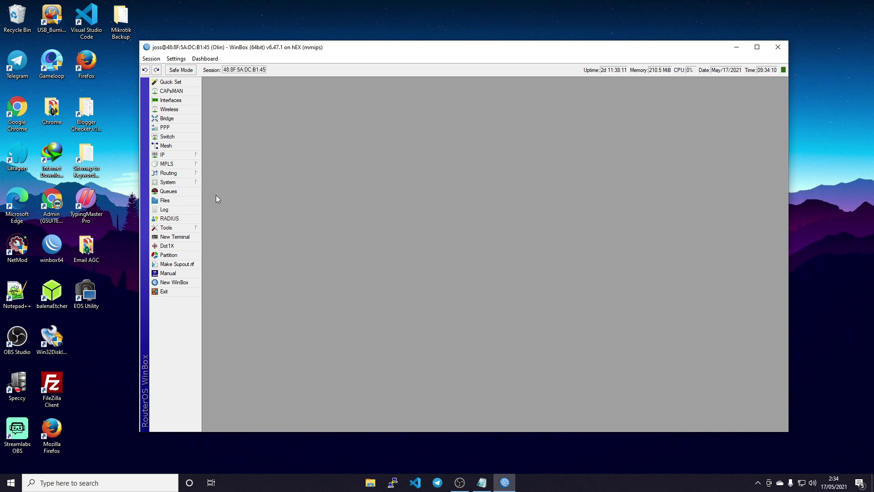
click(171, 183)
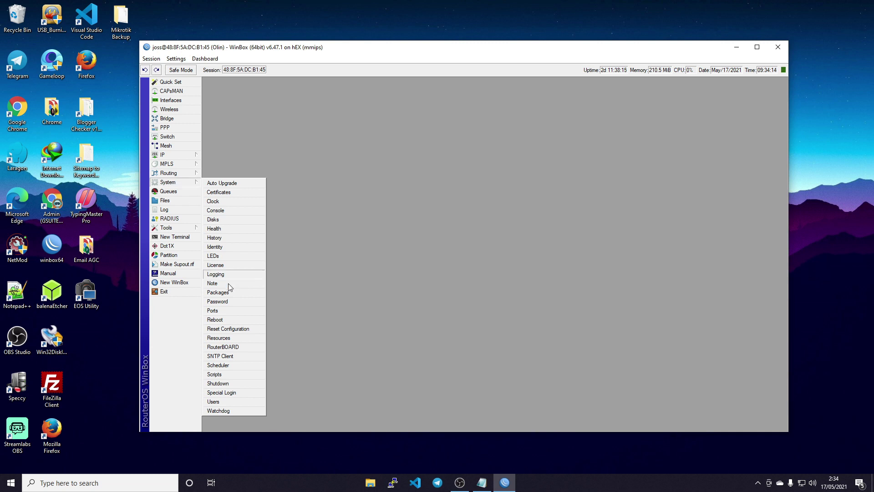
click(243, 330)
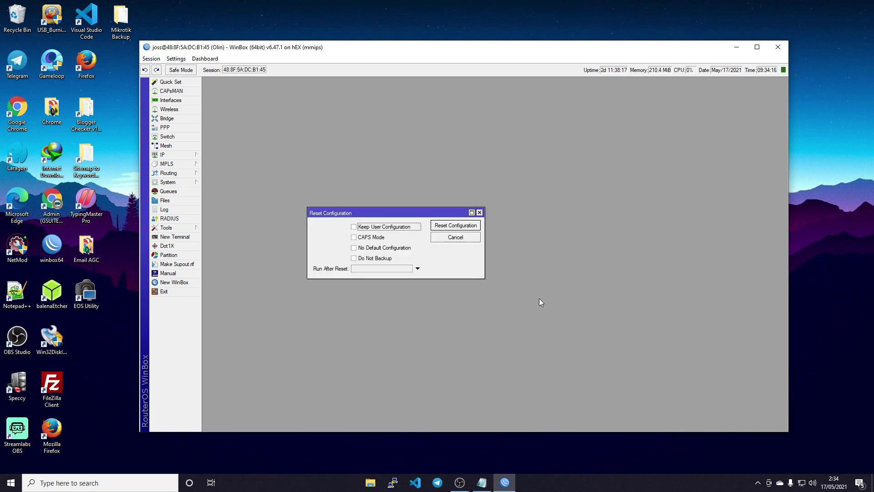
click(354, 258)
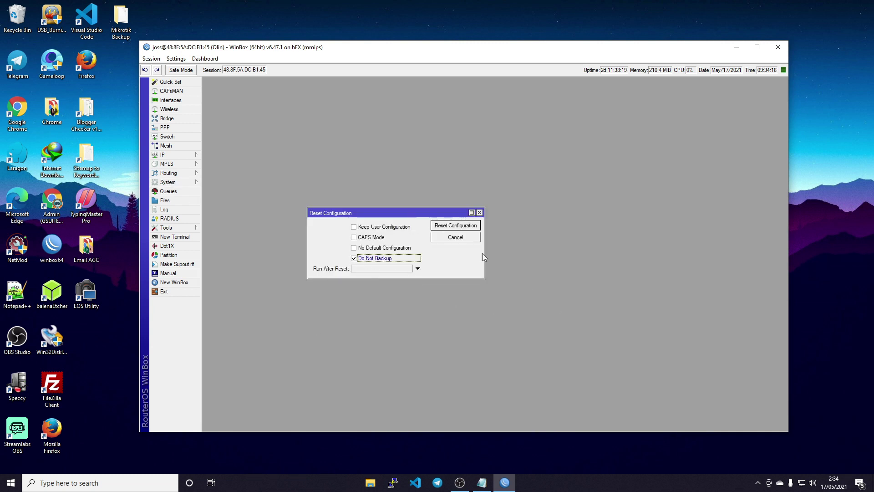
click(461, 227)
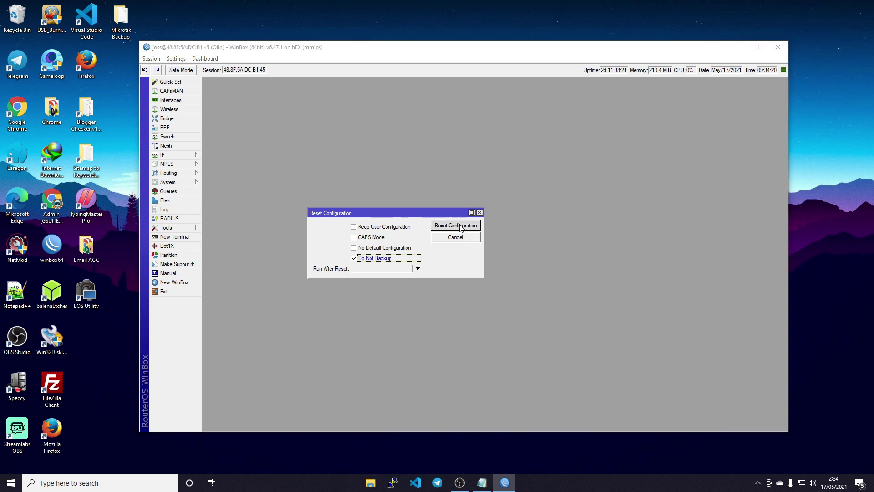
click(504, 250)
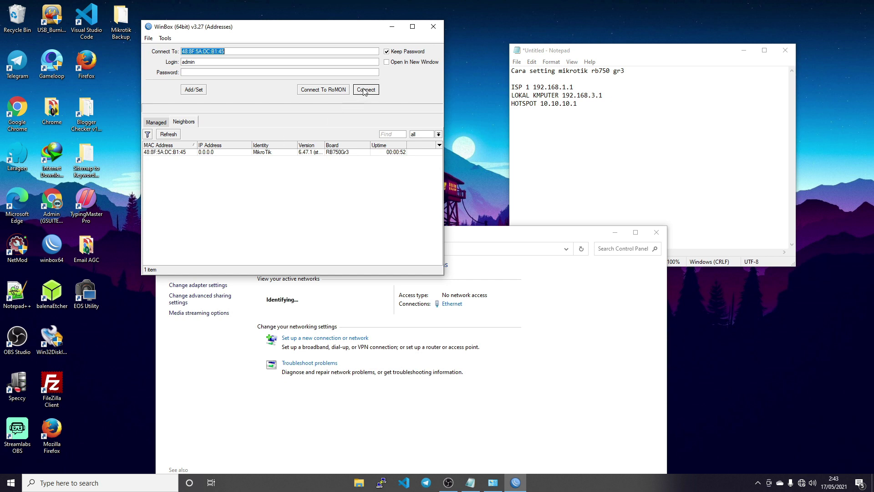
- Log in to the reset RB750Gr3 as admin and review its Bridge list
click(219, 153)
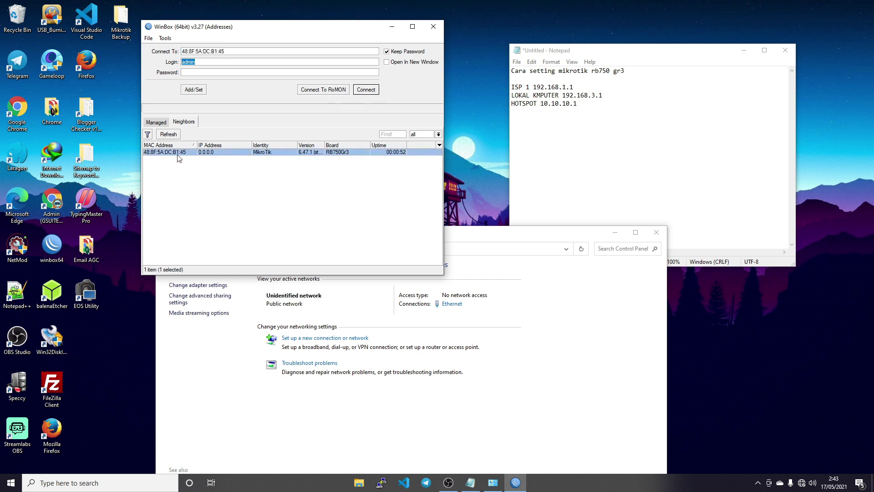
click(364, 91)
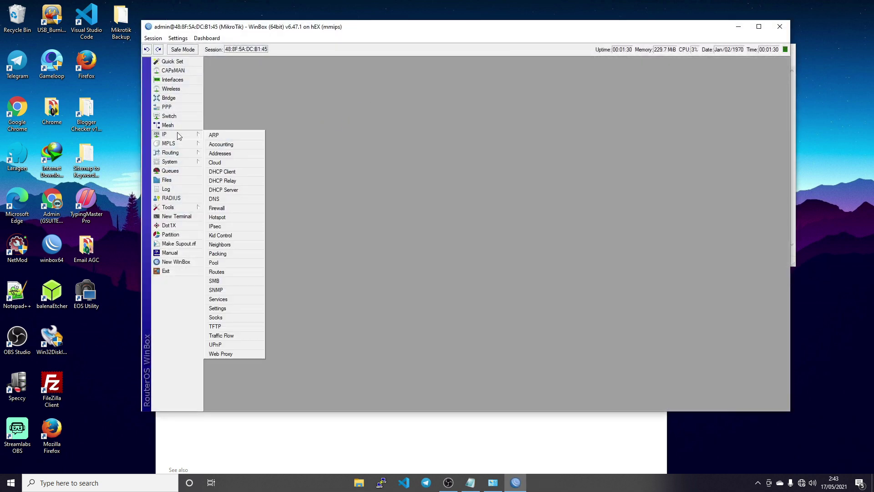
click(176, 98)
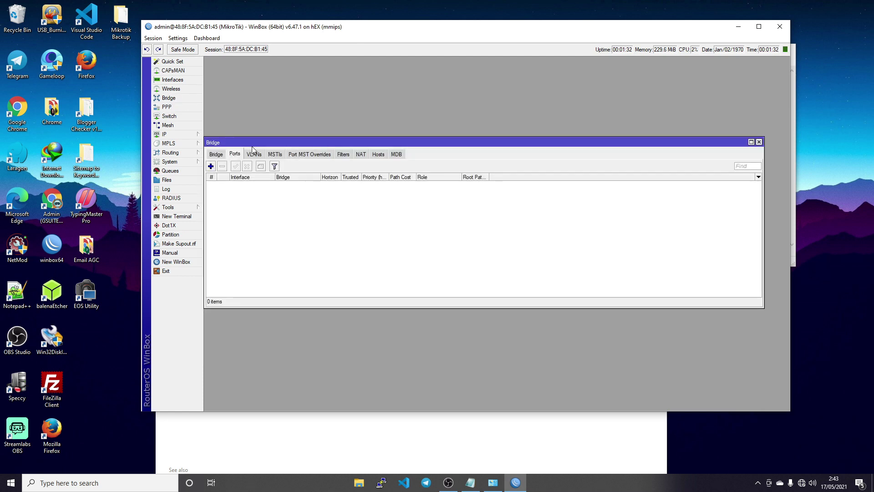
click(216, 154)
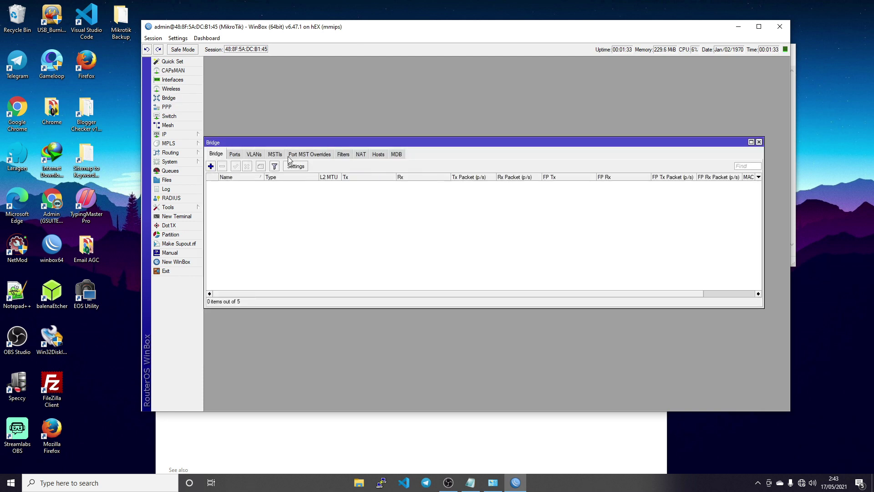
click(759, 143)
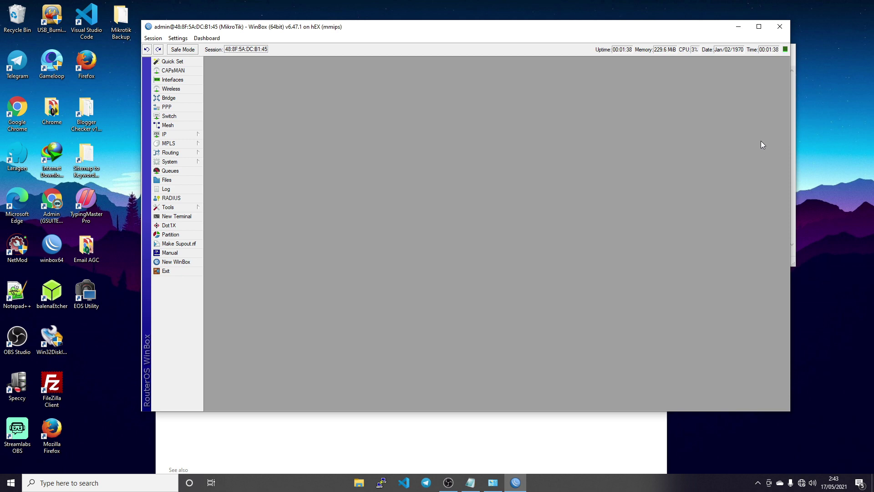
click(405, 432)
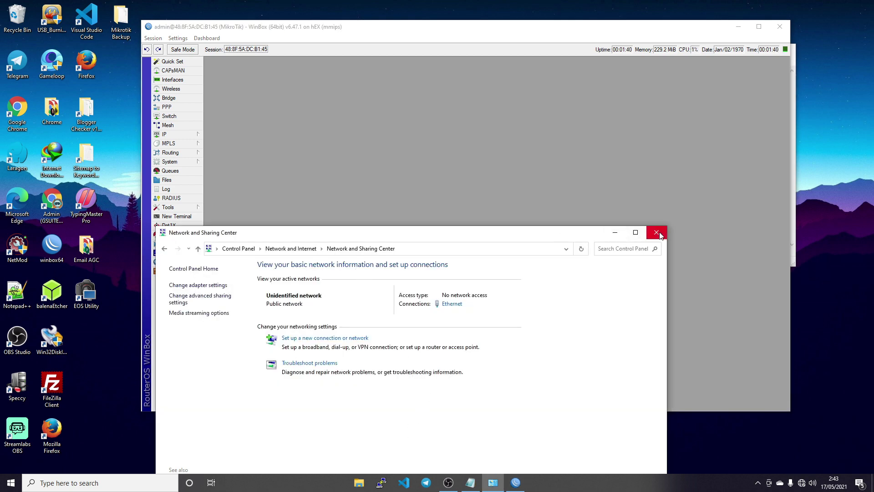
- Close Network and Sharing Center and open the router's User List via System > Users
click(657, 231)
mouse_move(512, 33)
mouse_down()
mouse_move(487, 37)
mouse_move(495, 34)
mouse_up()
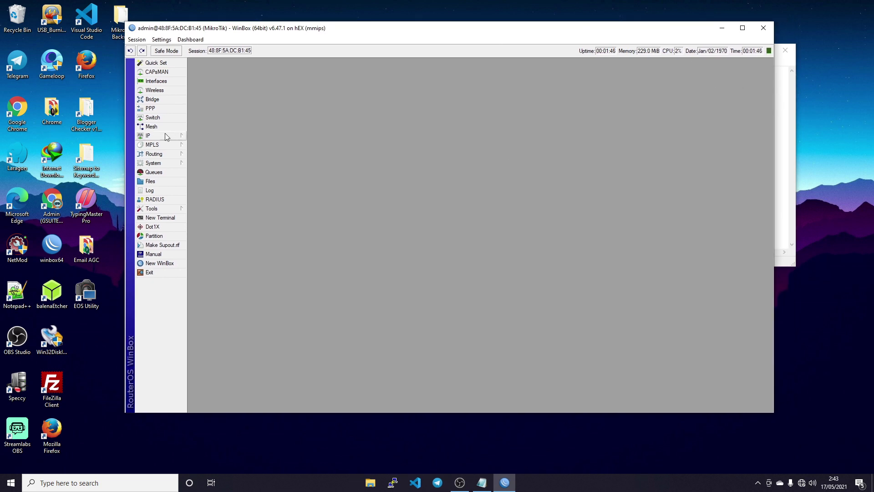
click(154, 164)
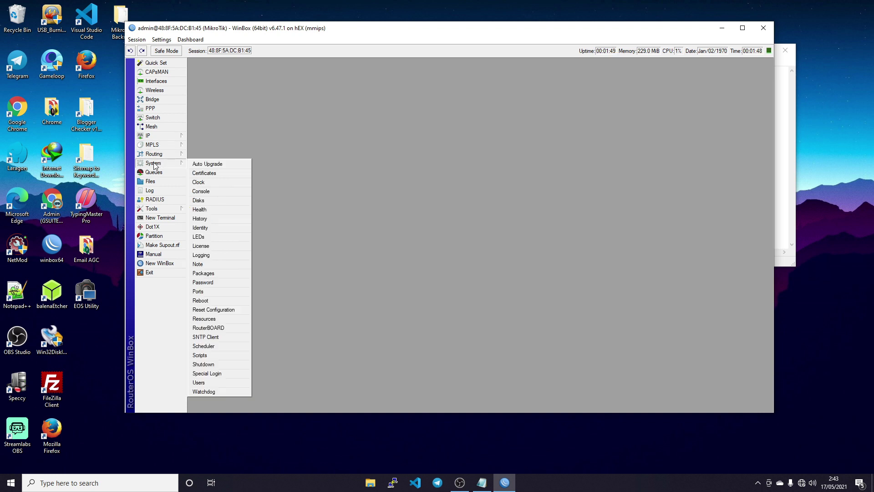
click(219, 382)
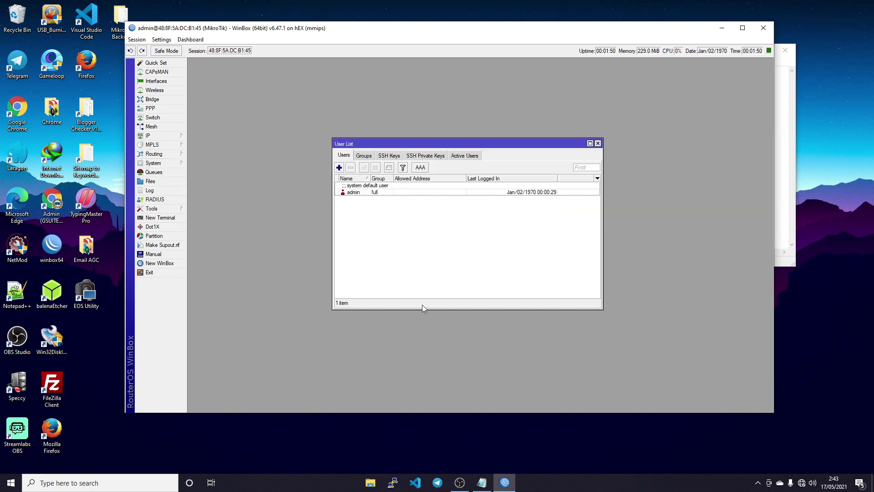
click(381, 190)
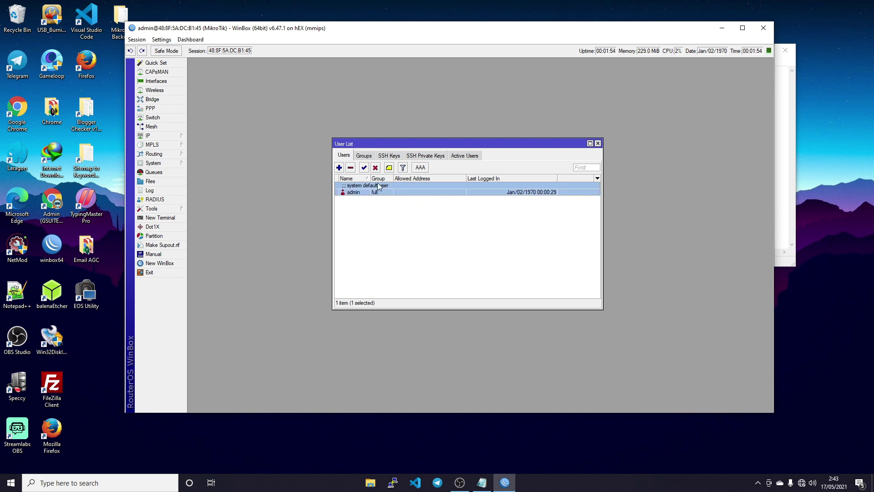
- Add a new user, enter its name and assign it to the full group
click(339, 168)
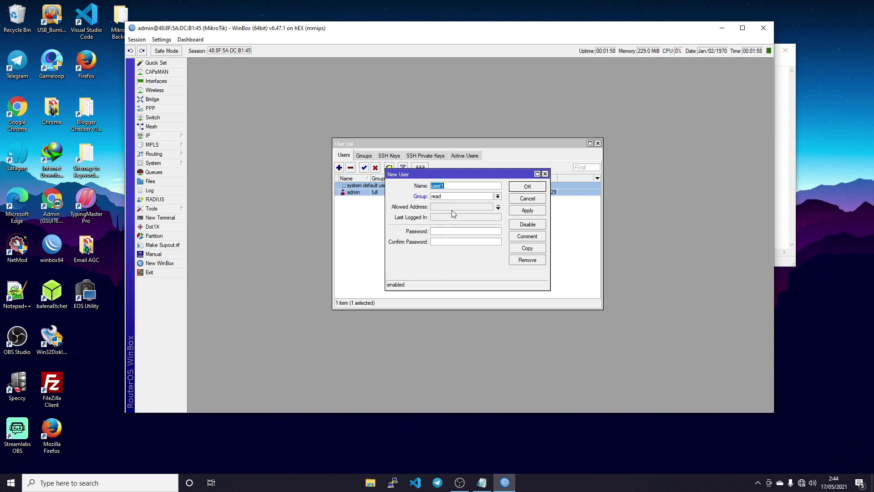
click(449, 186)
text(ss)
click(498, 195)
click(478, 205)
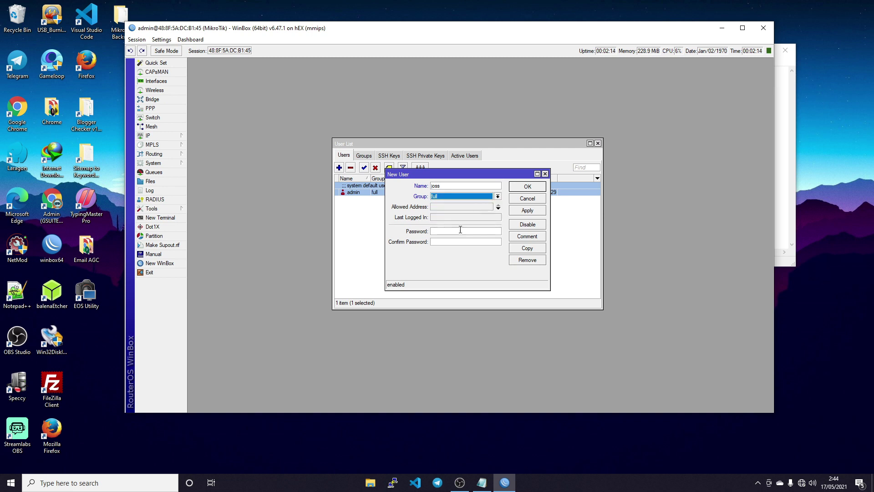
click(460, 230)
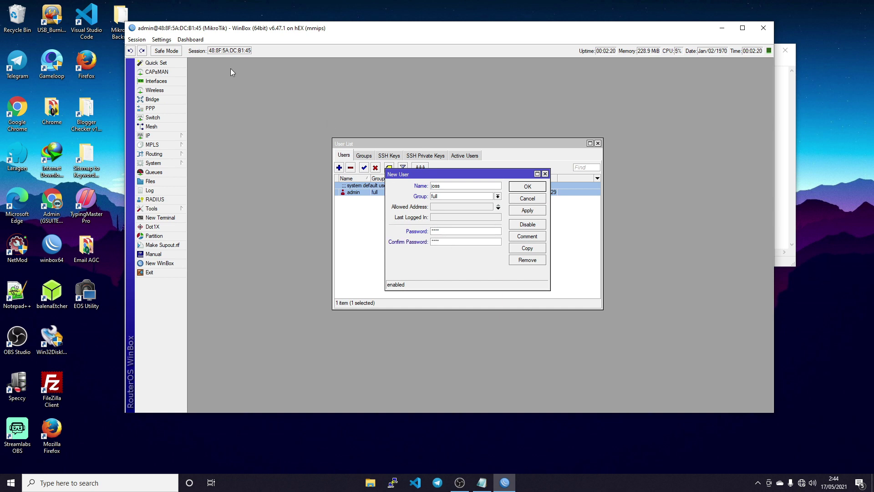
- Hide password characters, save the new user with its password, and disconnect the session
click(162, 39)
click(177, 61)
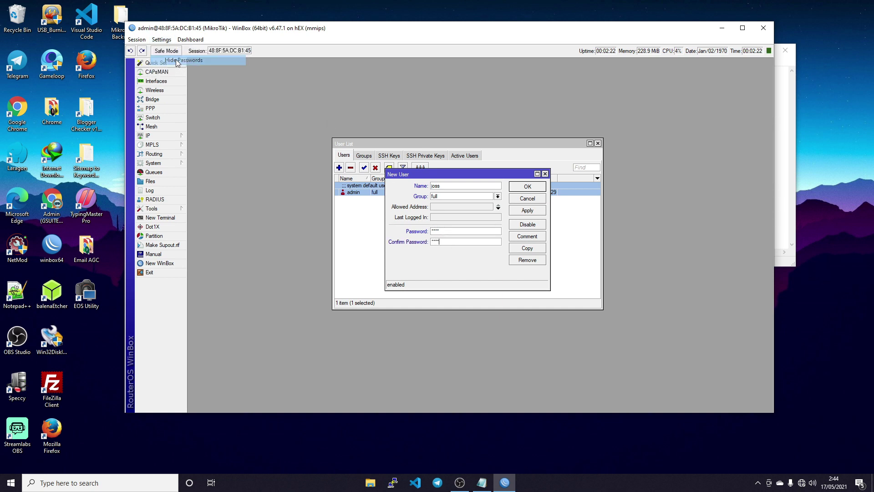
click(162, 39)
click(179, 64)
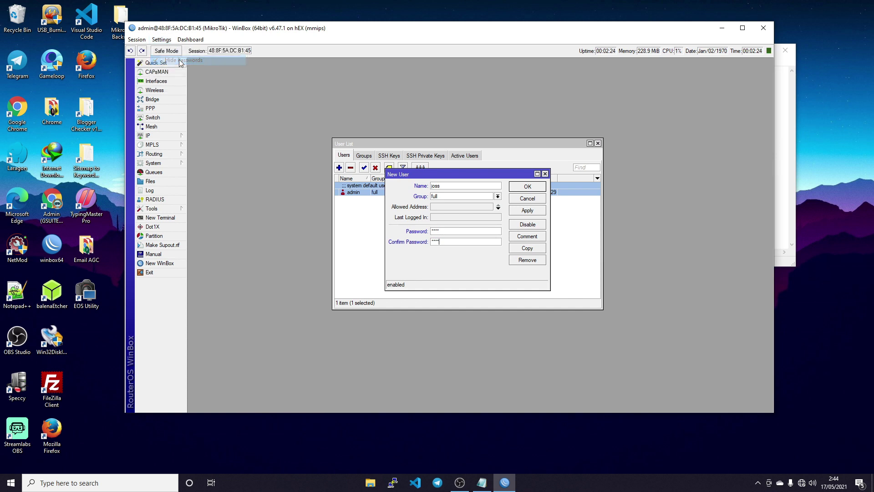
click(528, 210)
click(526, 188)
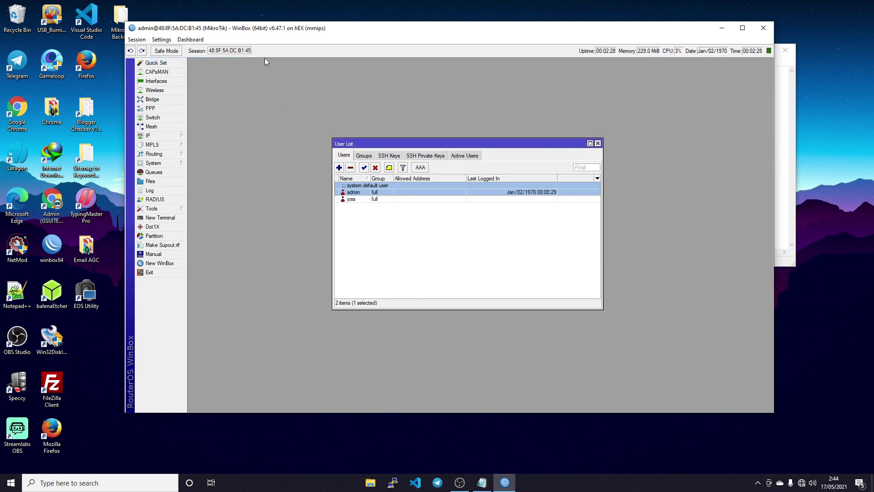
click(137, 39)
click(157, 119)
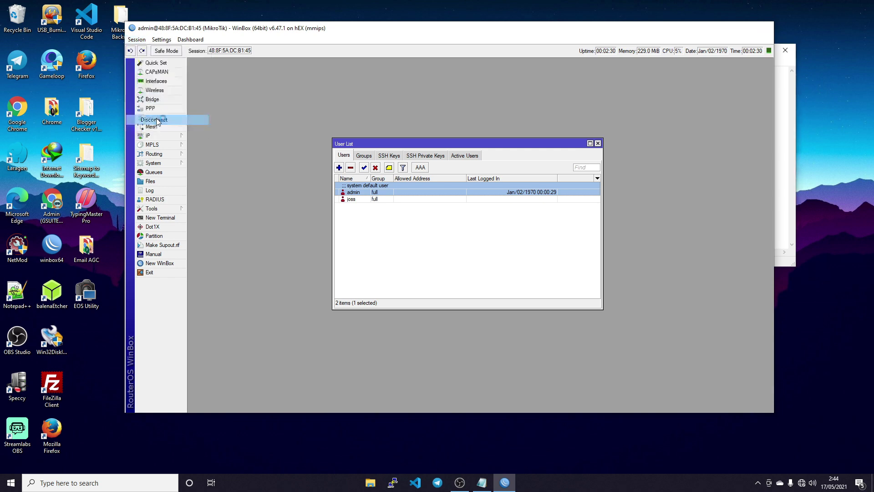
- Log back in to the router using the new user's name and password
double_click(191, 65)
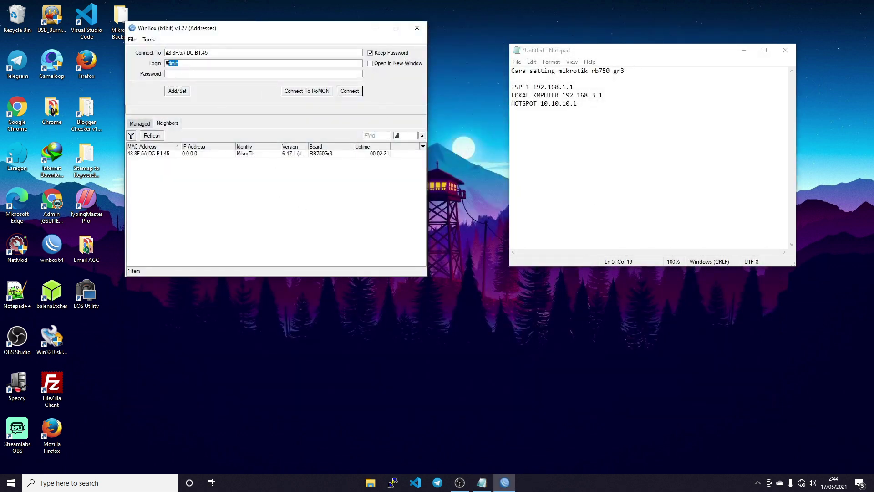
key(BackSpace)
text(joss)
click(176, 74)
click(357, 94)
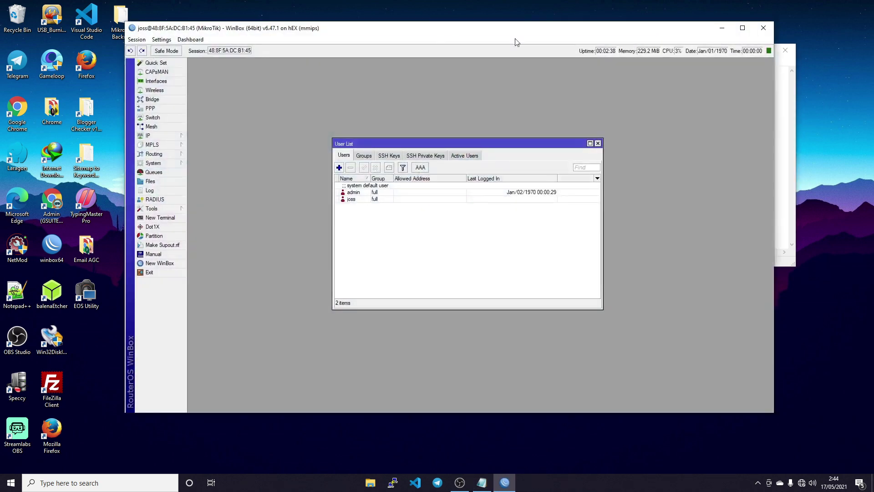
- Delete the default admin account from the User List and close the list
click(370, 193)
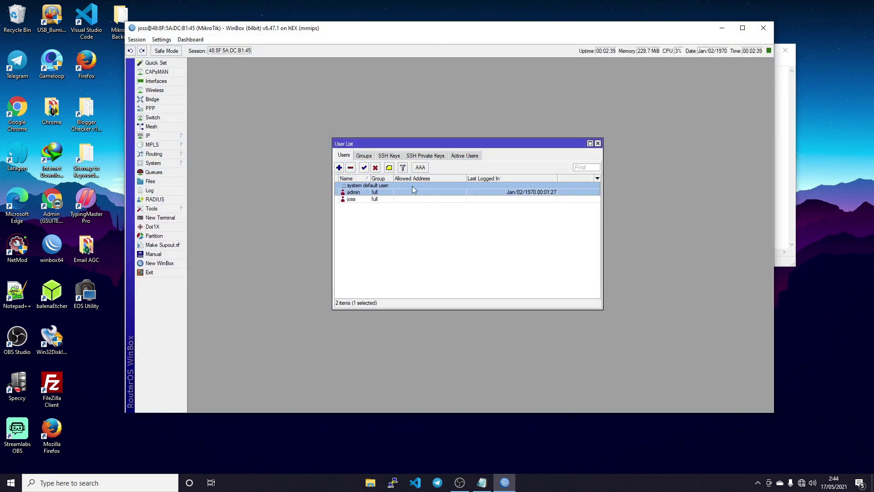
click(350, 168)
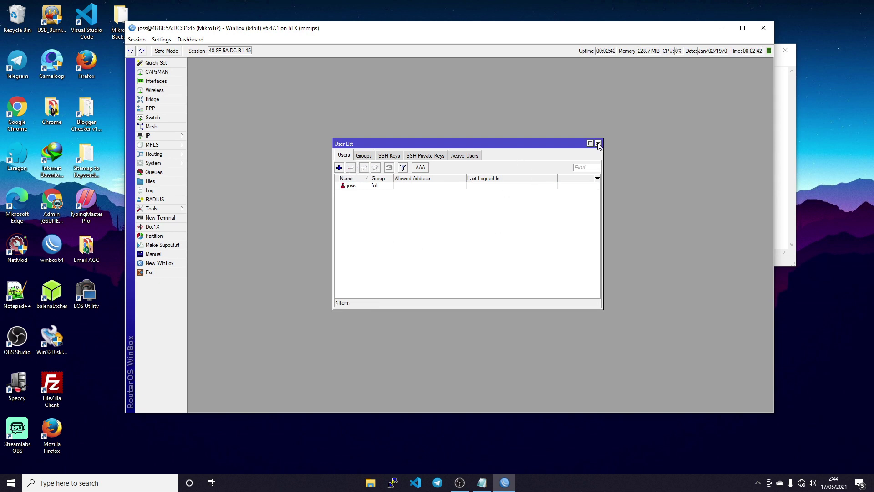
click(598, 143)
click(158, 165)
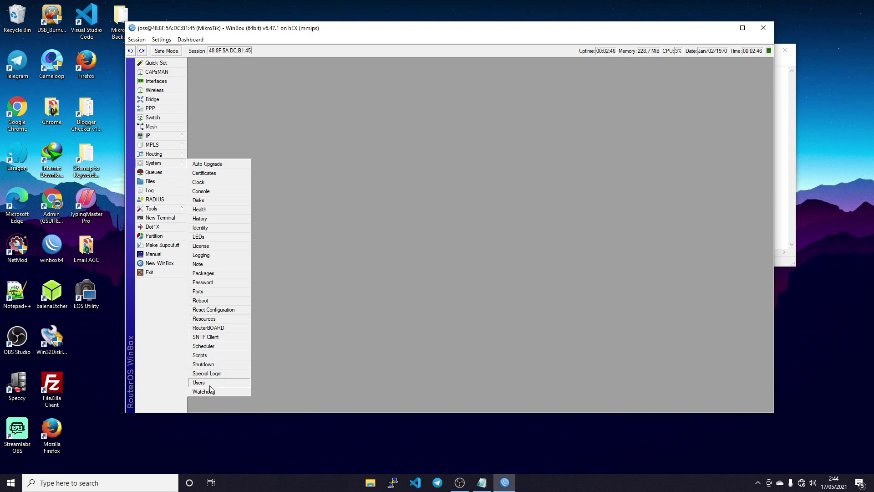
- Change the router's identity to Olin and apply it
click(207, 229)
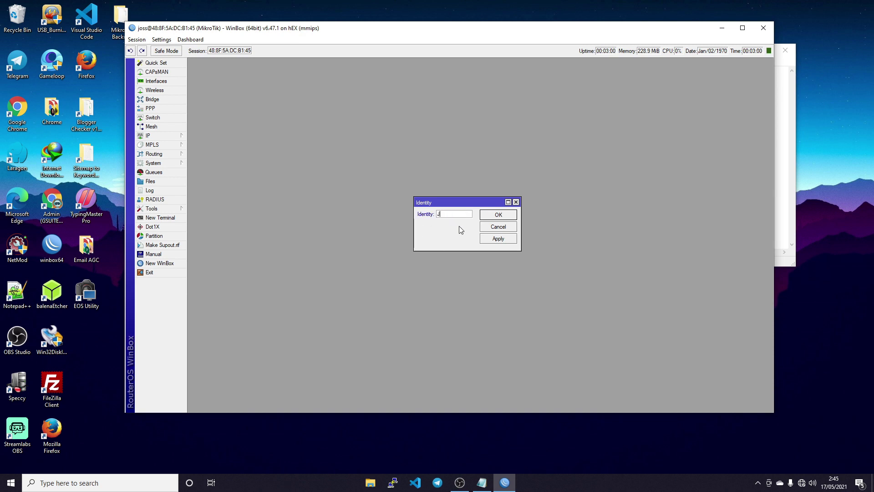
key(BackSpace)
key(BackSpace)
key(BackSpace)
key(BackSpace)
key(BackSpace)
click(494, 238)
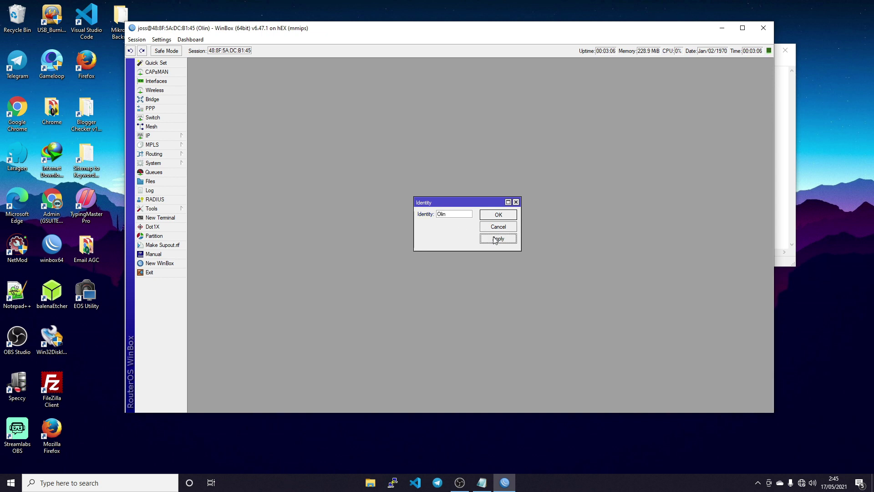
click(502, 213)
- Disconnect the session and reconnect to the RB750Gr3 from the Neighbors list
click(136, 40)
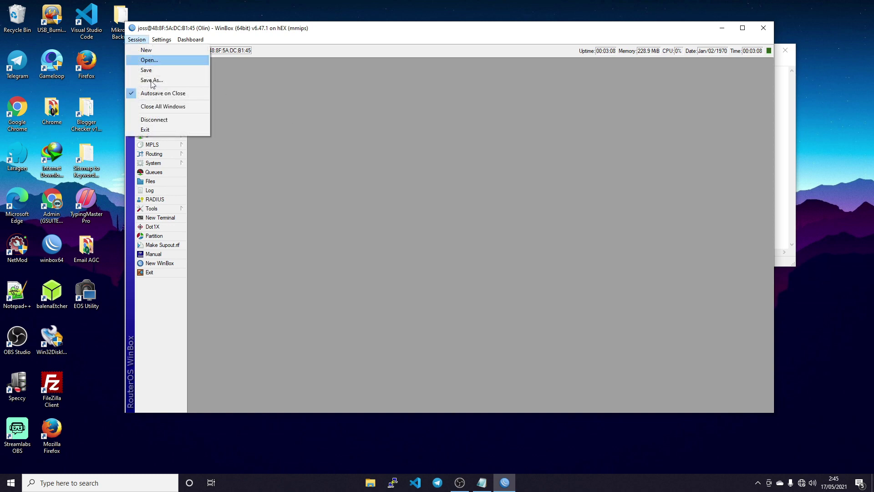
click(159, 118)
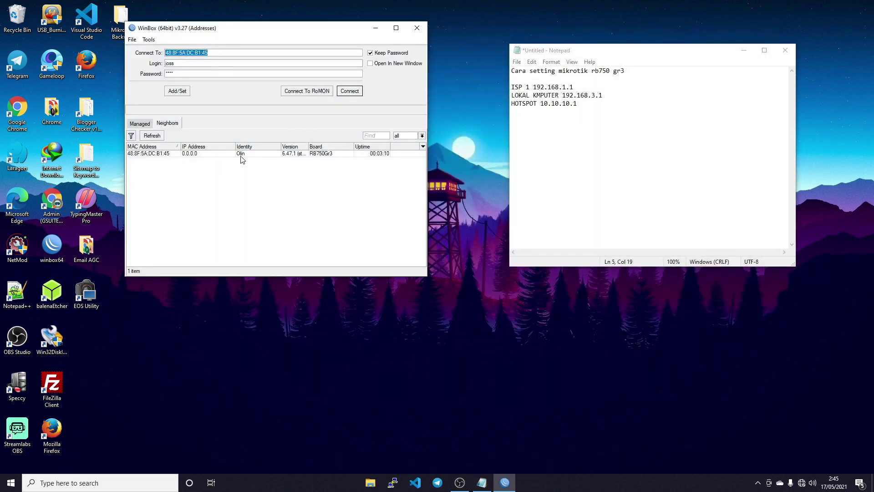
click(248, 153)
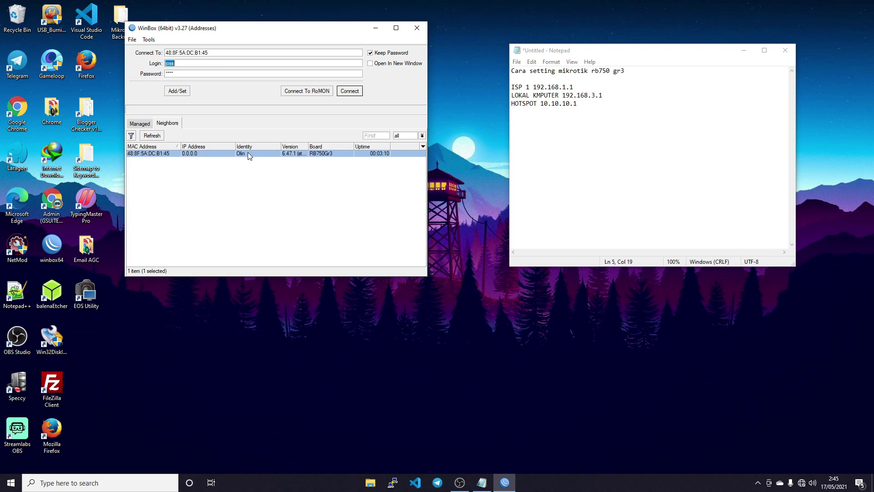
click(355, 91)
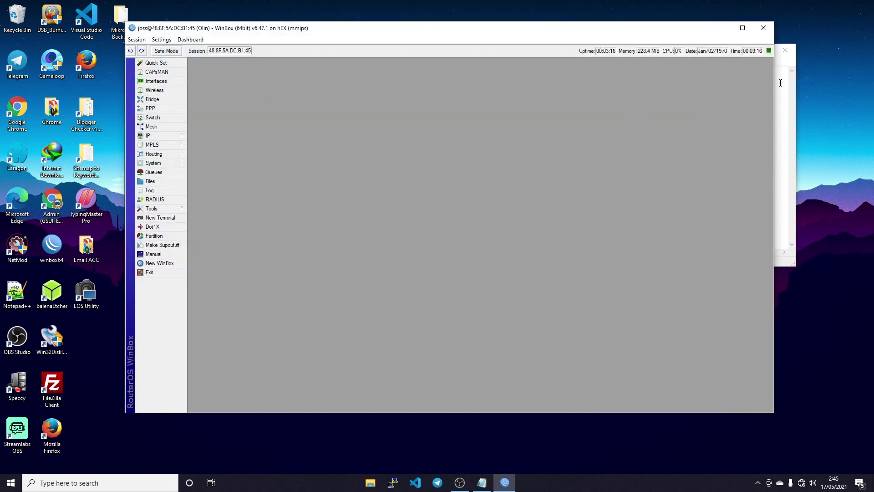
- Widen the Interface List and rename ether1 to ether1-ISPUMUM
click(159, 82)
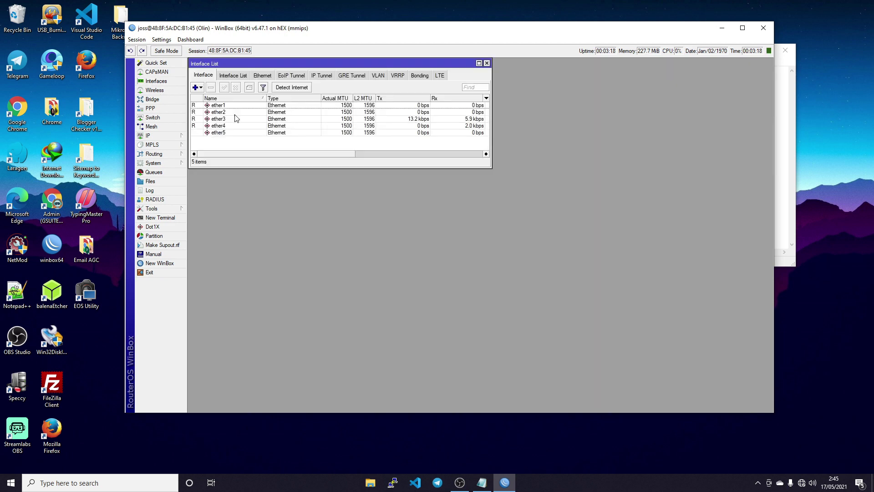
drag(491, 167, 745, 274)
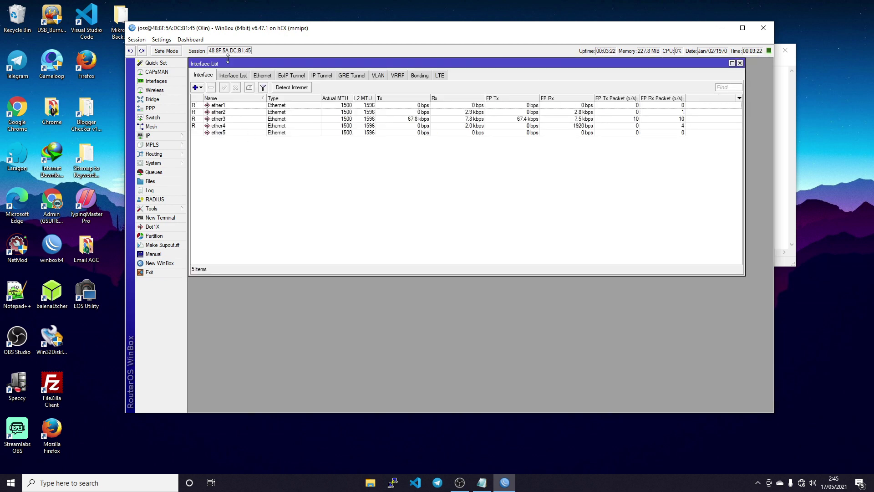
click(228, 107)
double_click(229, 108)
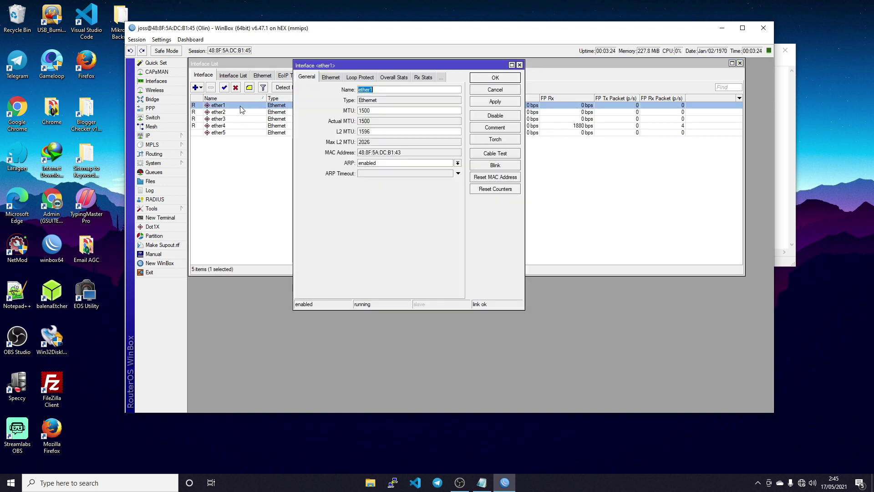
click(396, 89)
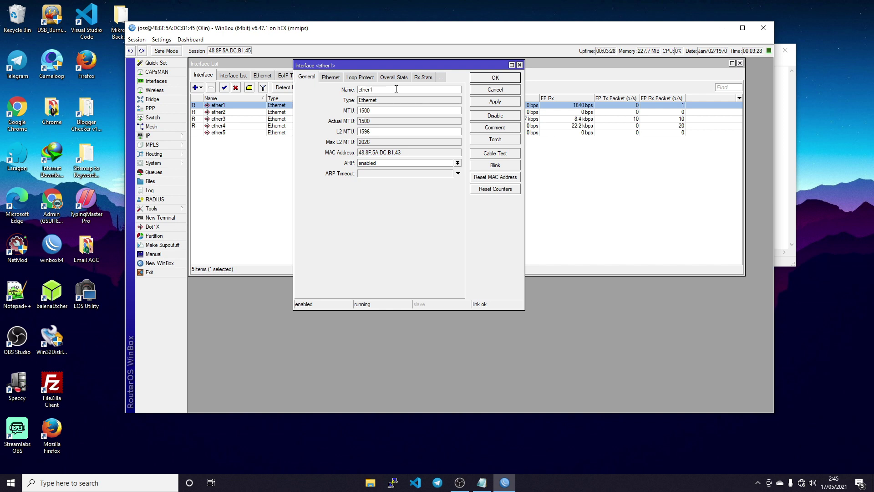
text(ISO)
text(UMUM)
click(497, 78)
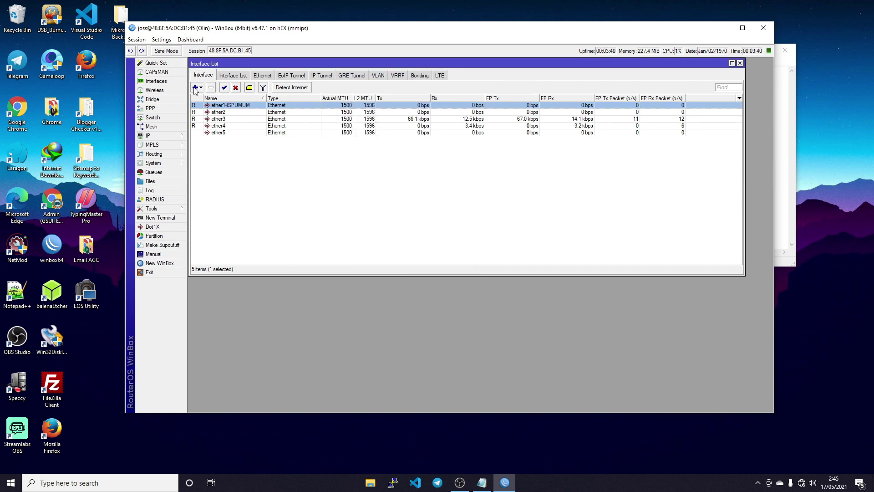
click(226, 114)
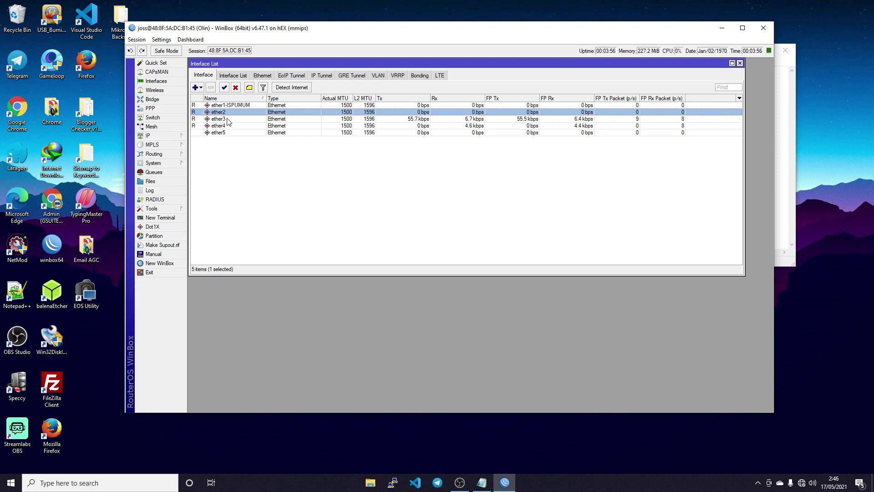
- Rename ether3 to ether3-KOMPUTER
click(229, 121)
double_click(237, 122)
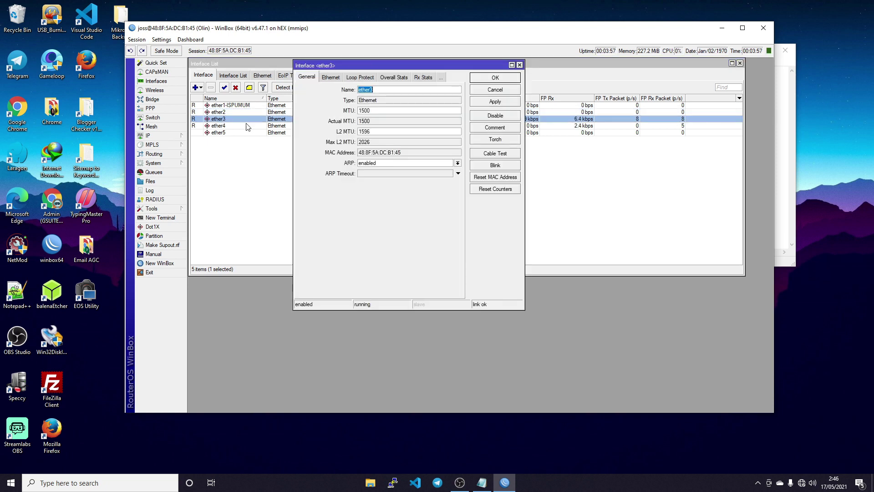
click(392, 88)
text(-)
key(BackSpace)
text(KOMP)
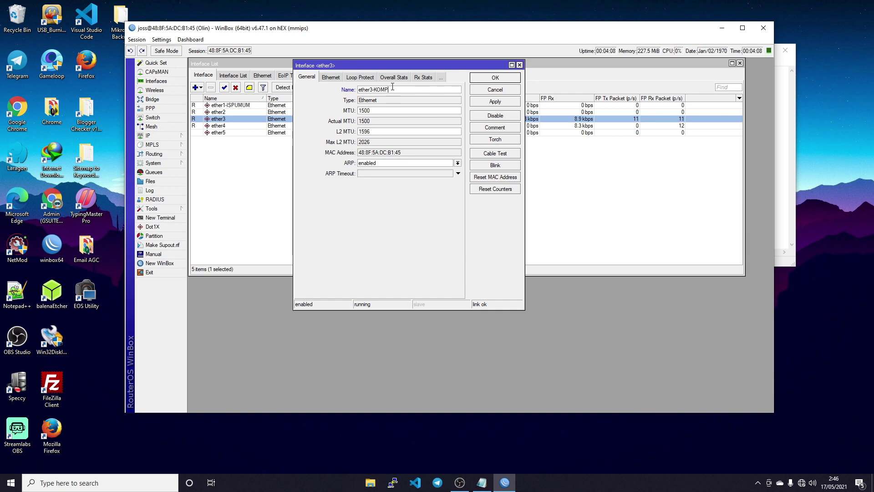
text(UTER)
click(495, 102)
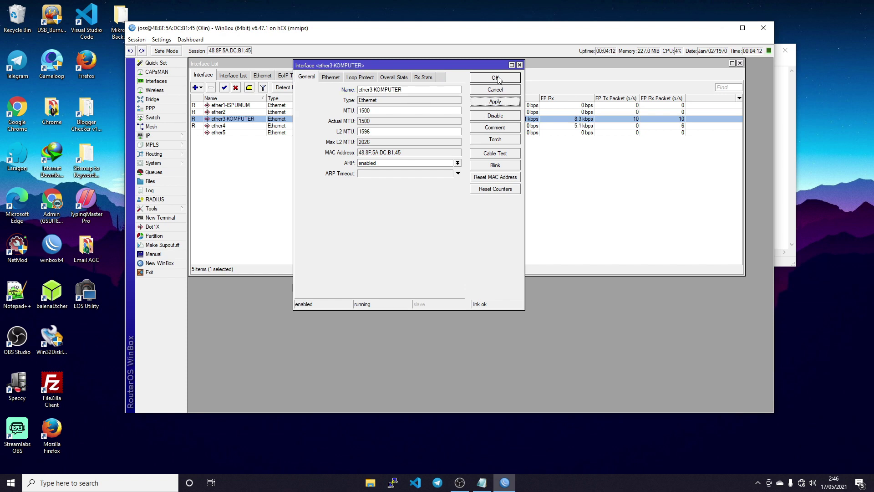
click(498, 78)
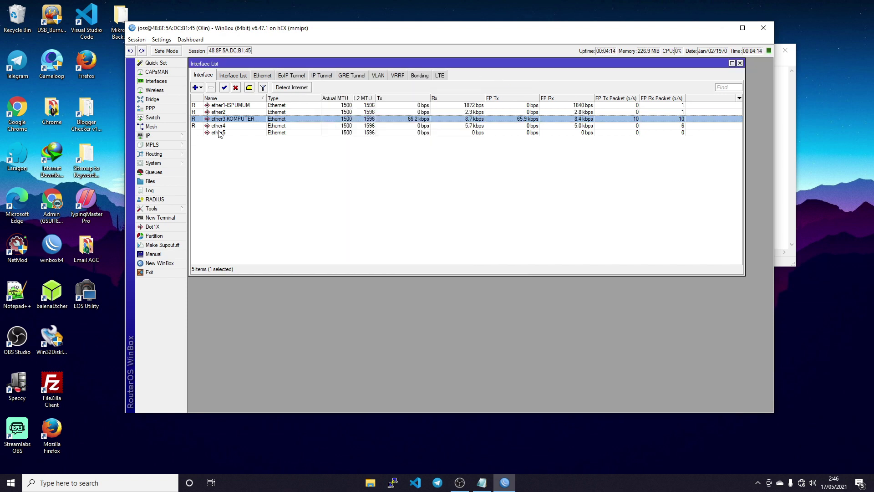
- Rename ether4 to ether4-HOTSPOT
click(232, 127)
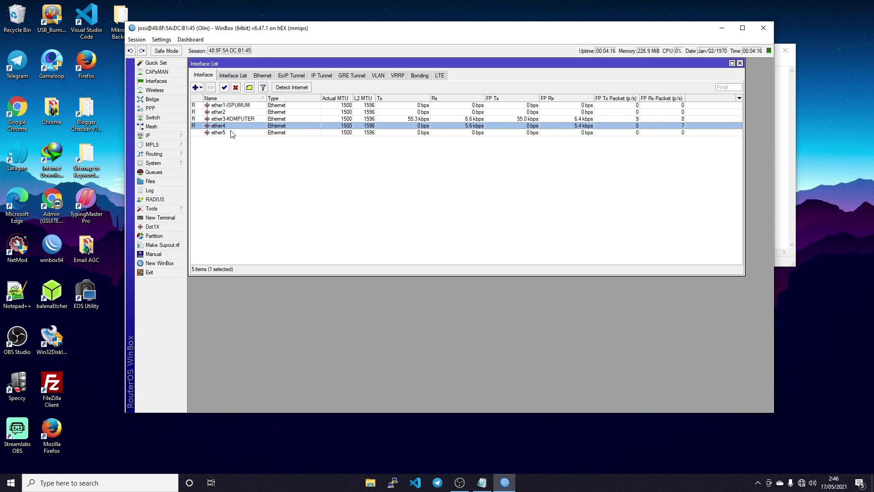
click(230, 132)
double_click(233, 128)
click(391, 89)
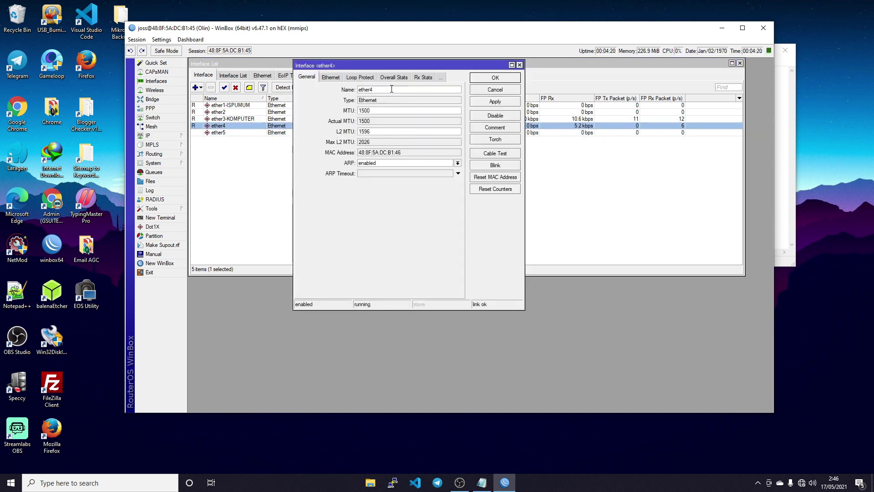
text(-)
key(BackSpace)
text(-HOTSPOT)
drag(374, 89, 429, 90)
click(412, 88)
click(429, 91)
drag(373, 90, 429, 90)
click(498, 102)
click(495, 78)
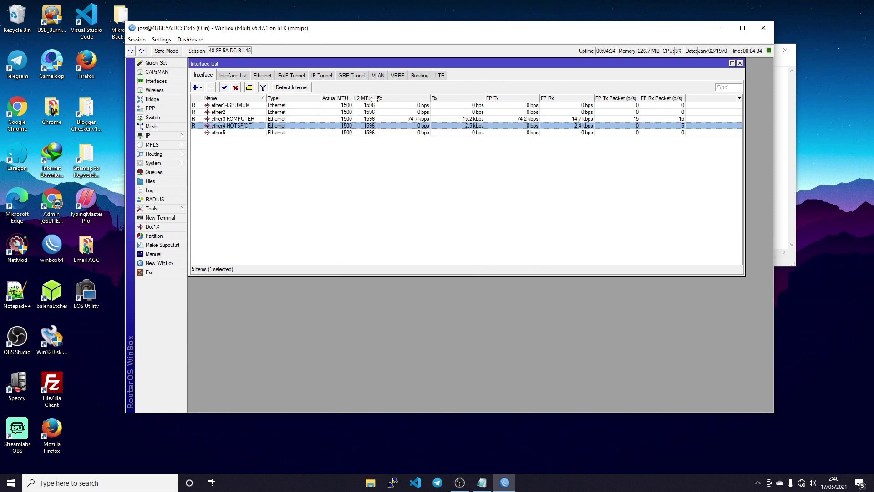
- Rename ether5 to ether5-HOTSPOT and close the Interface List
double_click(239, 133)
click(385, 90)
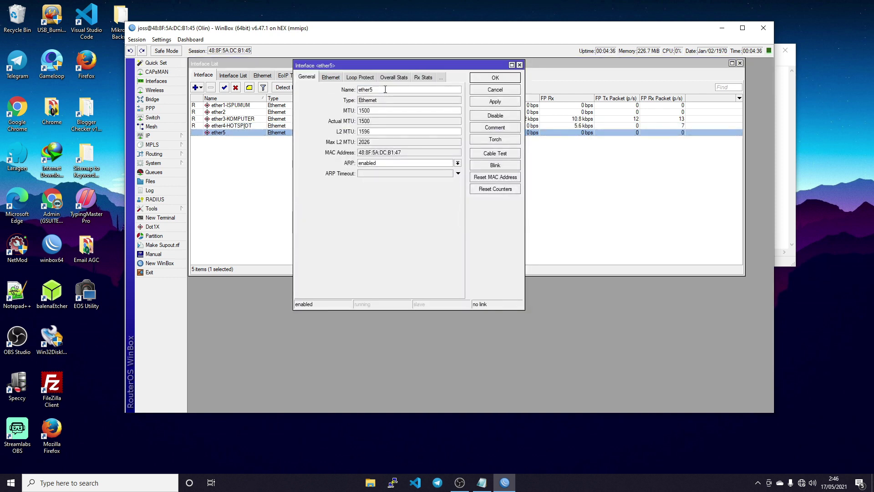
text(-HOTSP[OT)
click(491, 103)
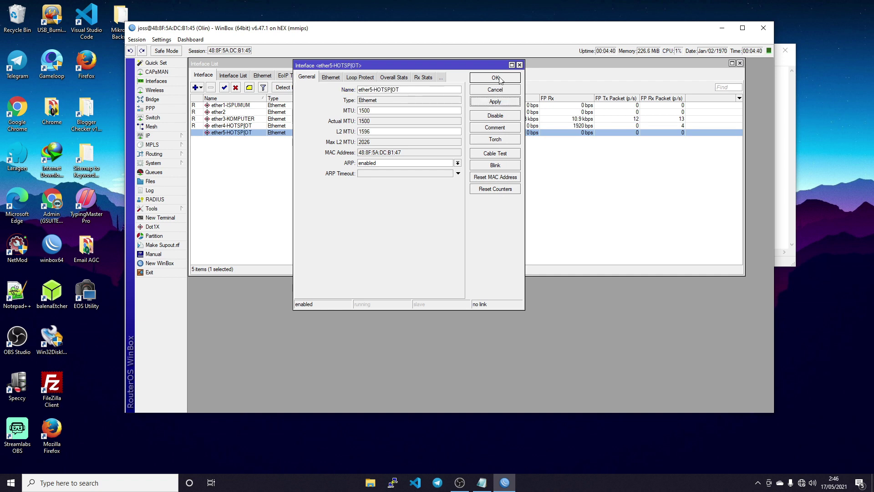
click(501, 78)
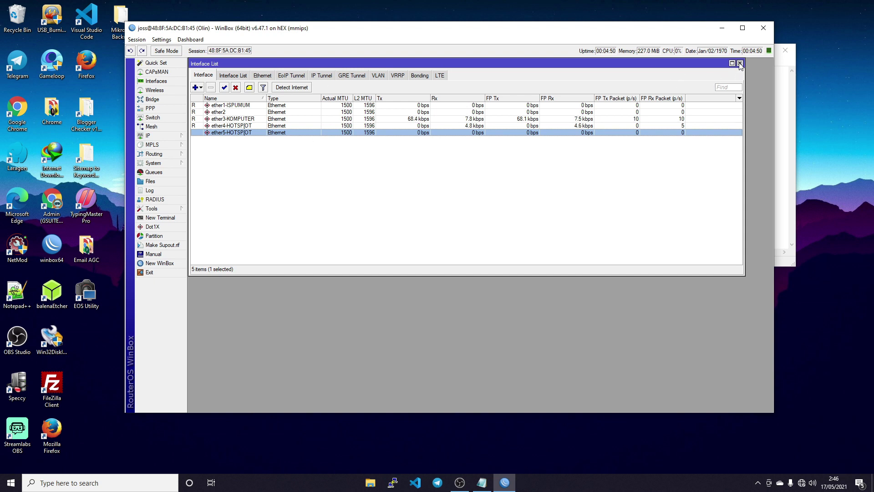
click(740, 64)
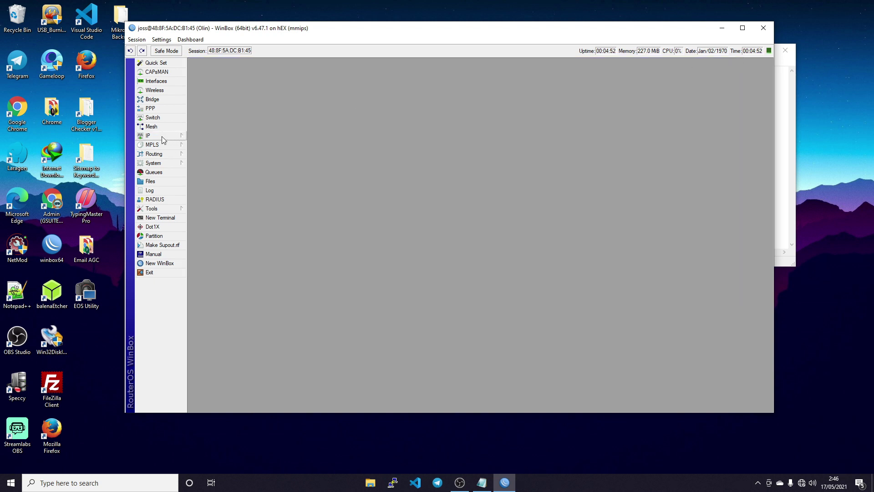
- Create a new bridge named bridge1-HOTSPOT
click(148, 136)
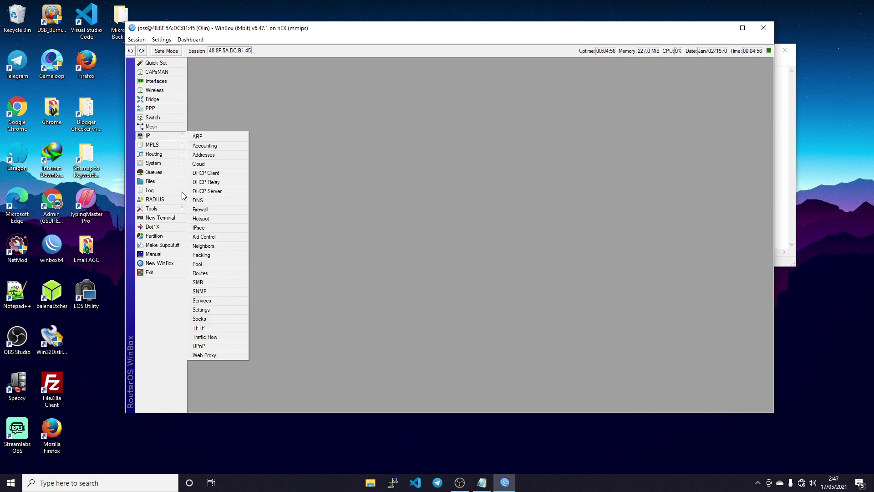
click(153, 100)
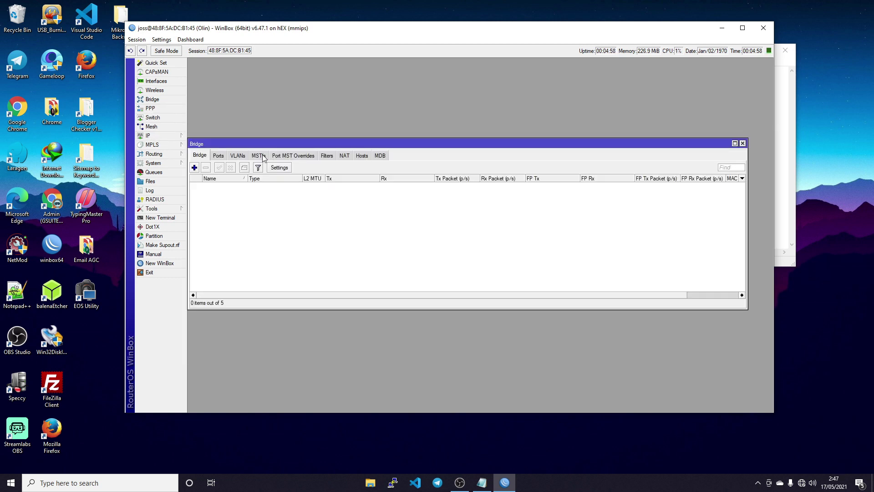
click(194, 168)
click(447, 150)
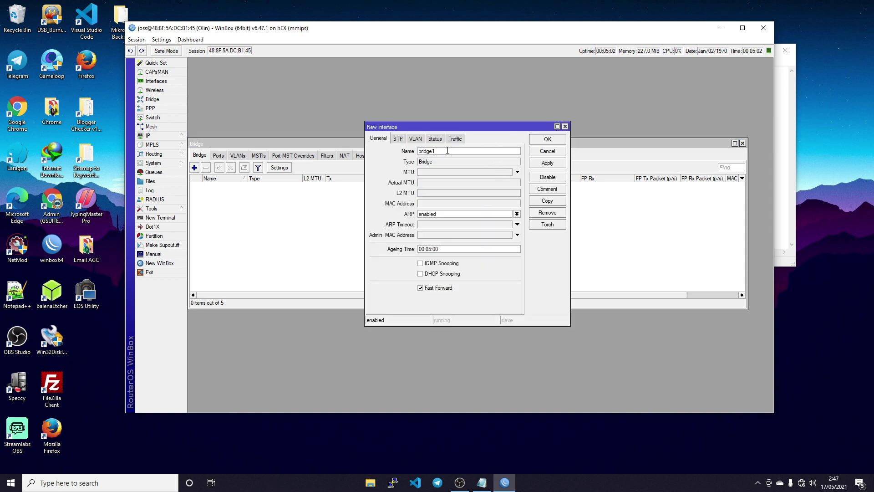
text(-HOTSP[OT)
click(543, 163)
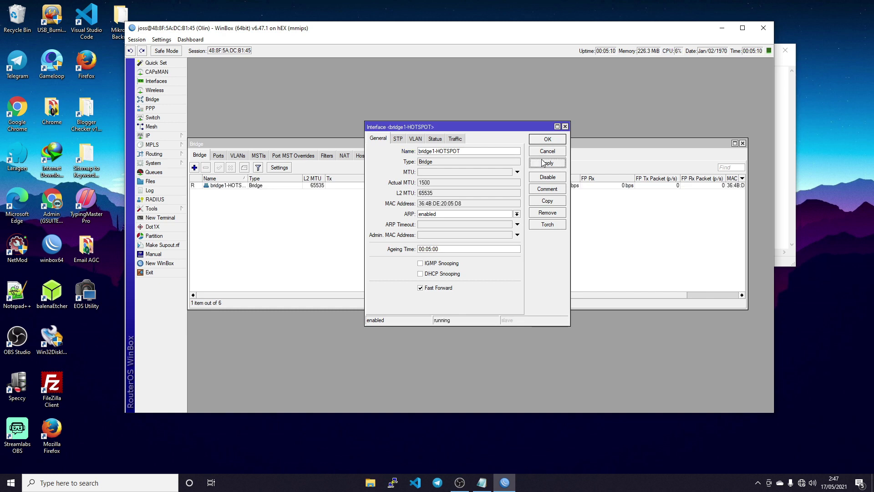
click(548, 139)
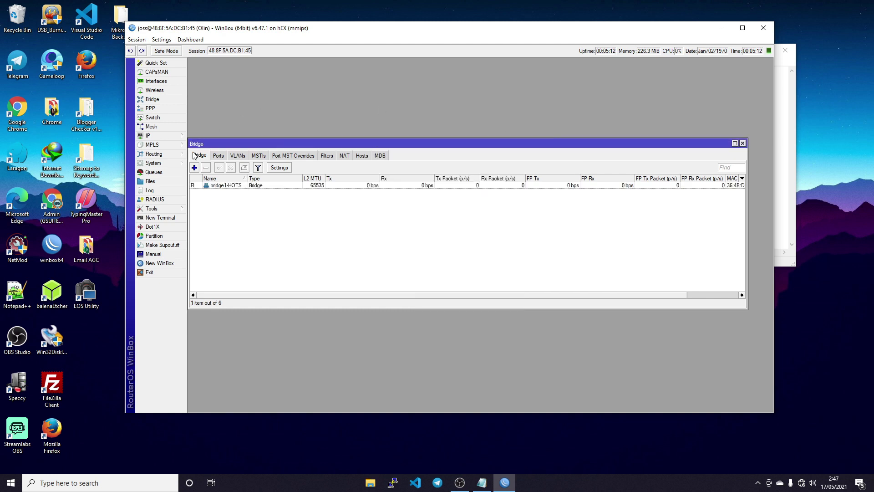
- Add ether4 and ether5-HOTSPOT as ports of bridge1-HOTSPOT
click(219, 156)
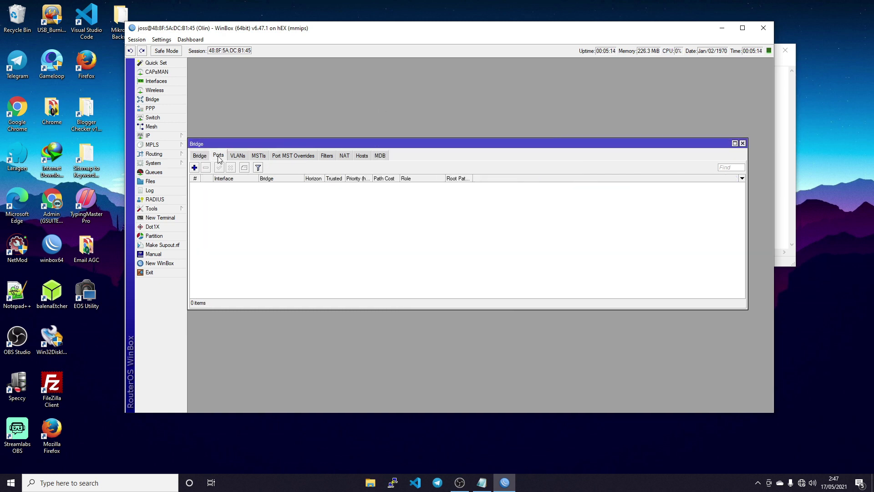
click(194, 168)
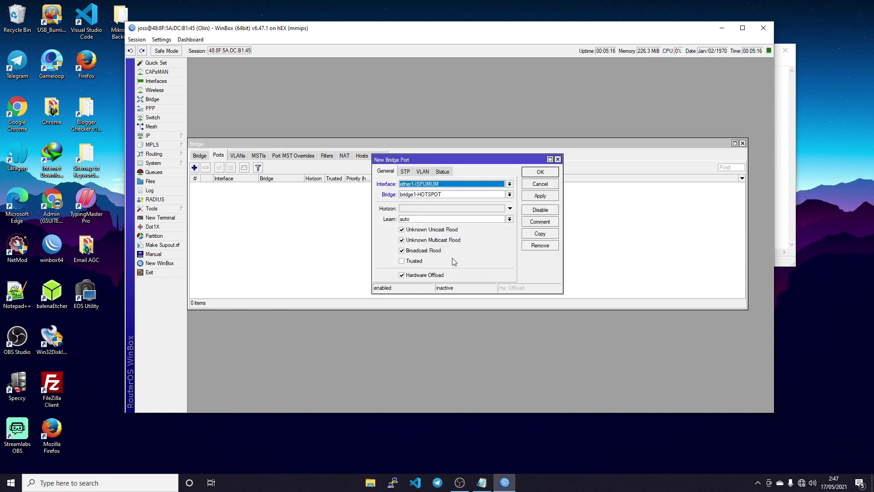
click(510, 184)
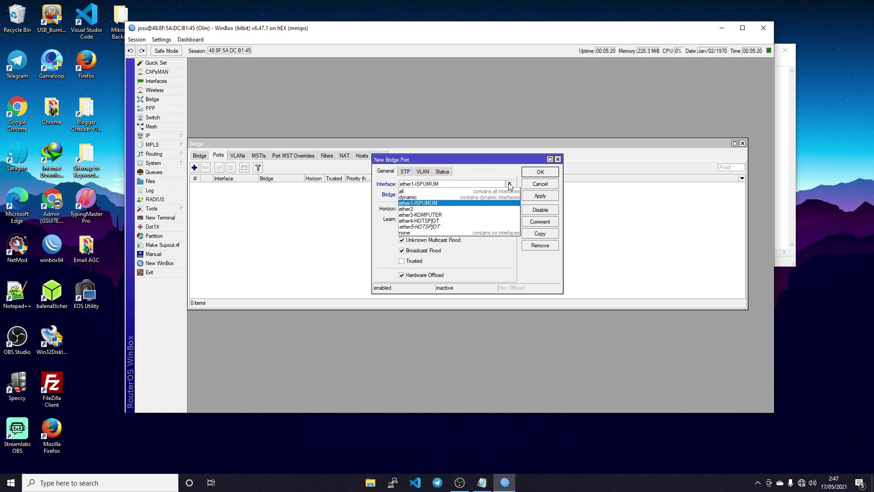
click(440, 221)
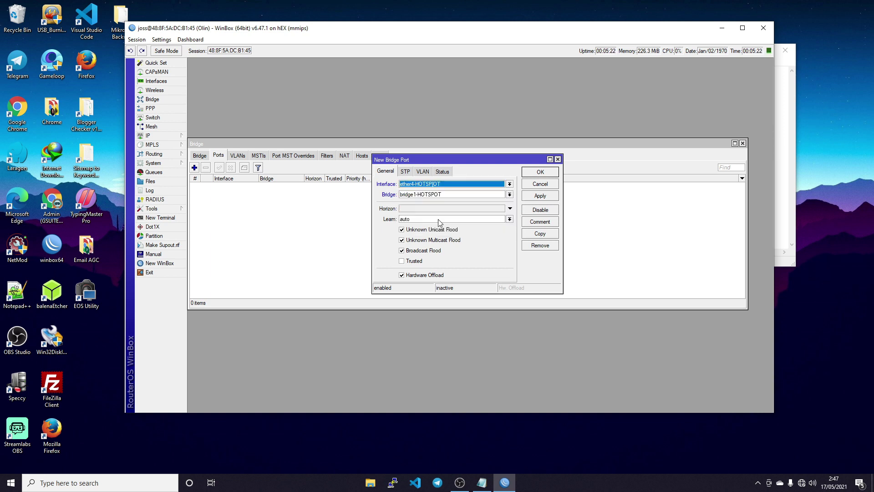
click(538, 196)
click(541, 173)
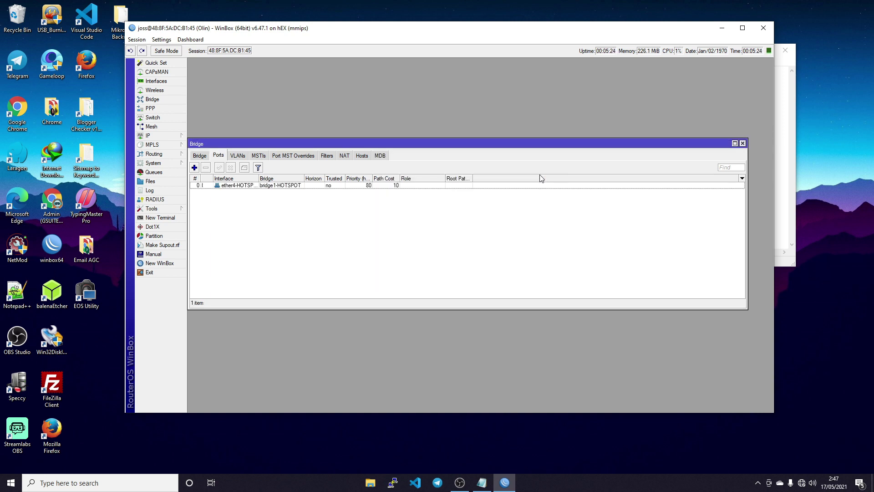
click(194, 168)
click(510, 184)
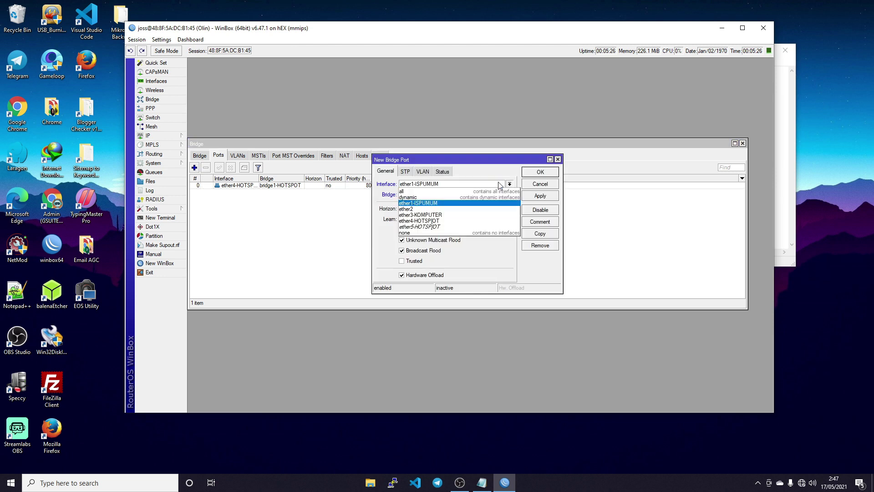
click(450, 226)
click(540, 195)
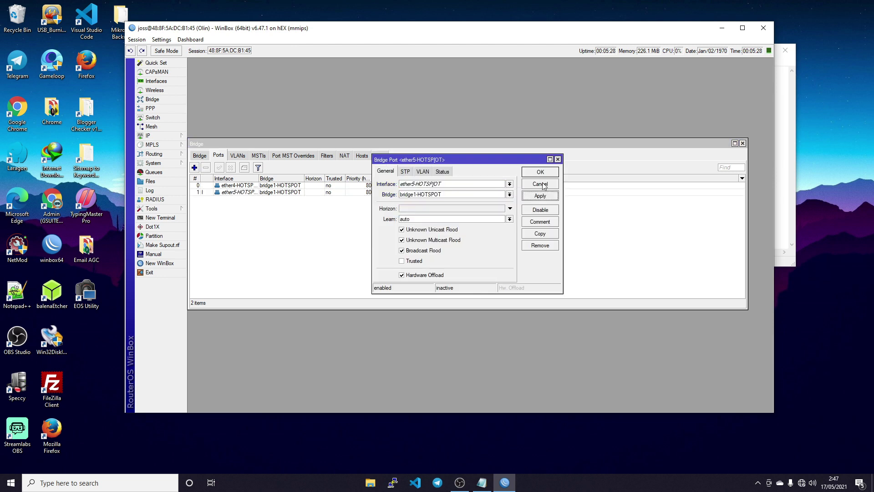
click(541, 172)
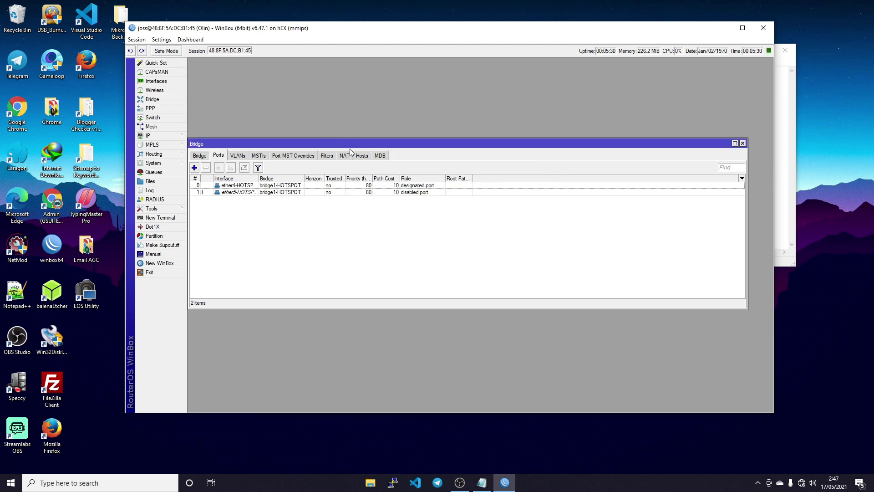
- Review the interface list, then close it and the Bridge window
click(156, 81)
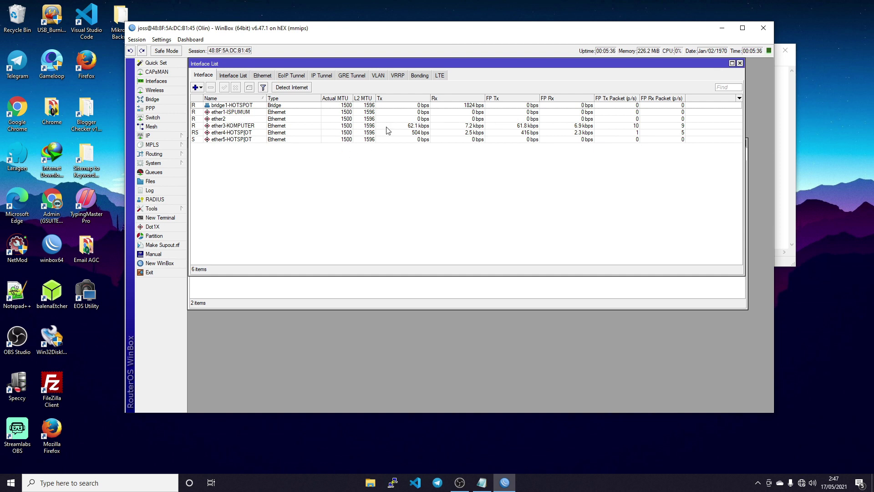
click(740, 64)
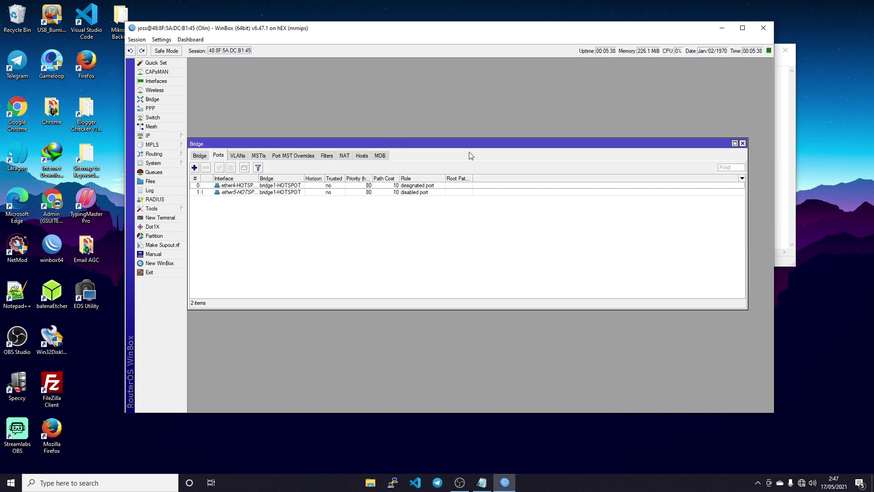
click(742, 143)
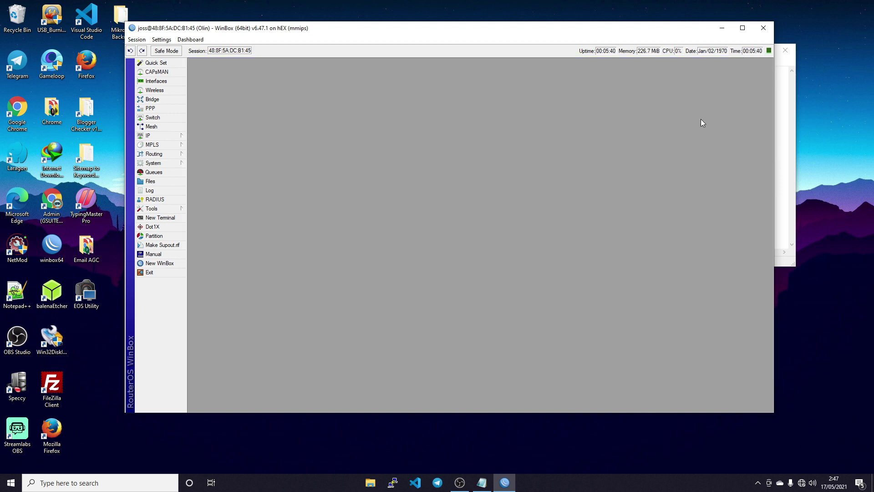
- Start a new entry in the IP address list and widen its form
click(165, 139)
click(210, 156)
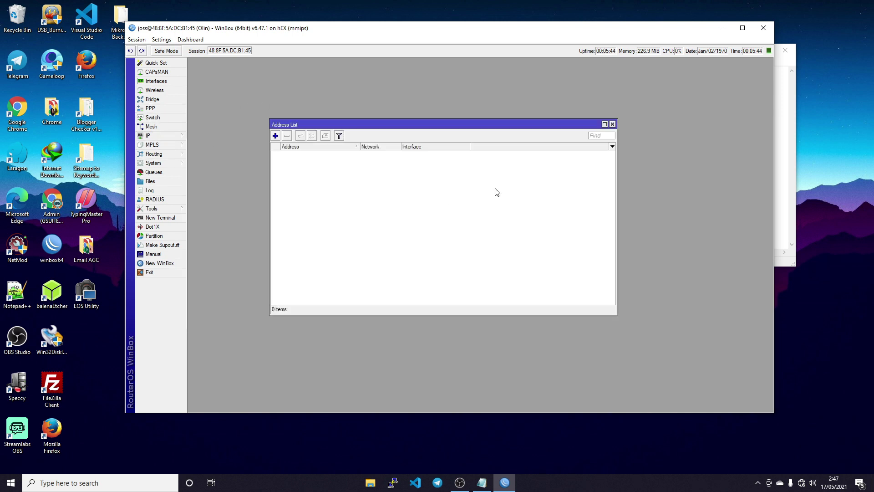
click(275, 136)
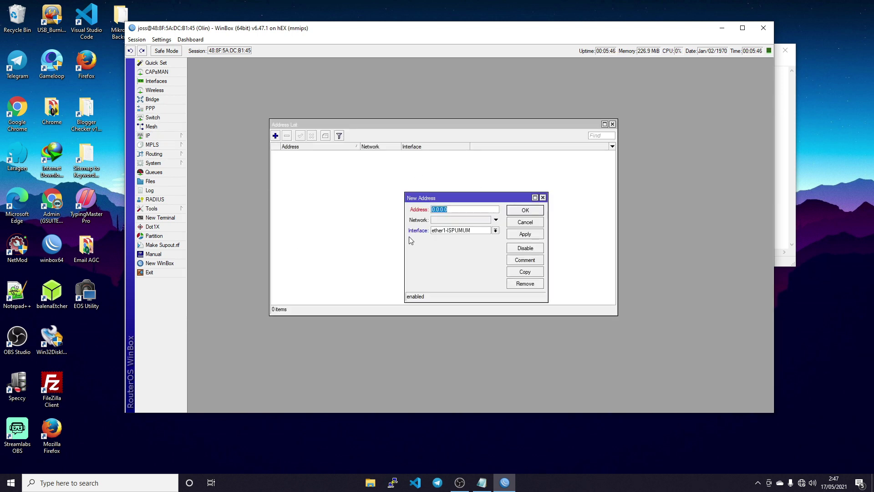
drag(405, 235, 357, 235)
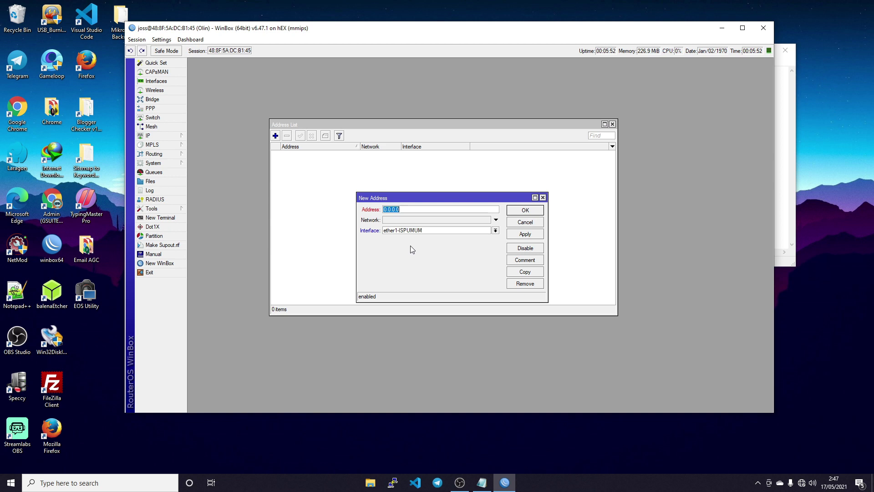
click(483, 481)
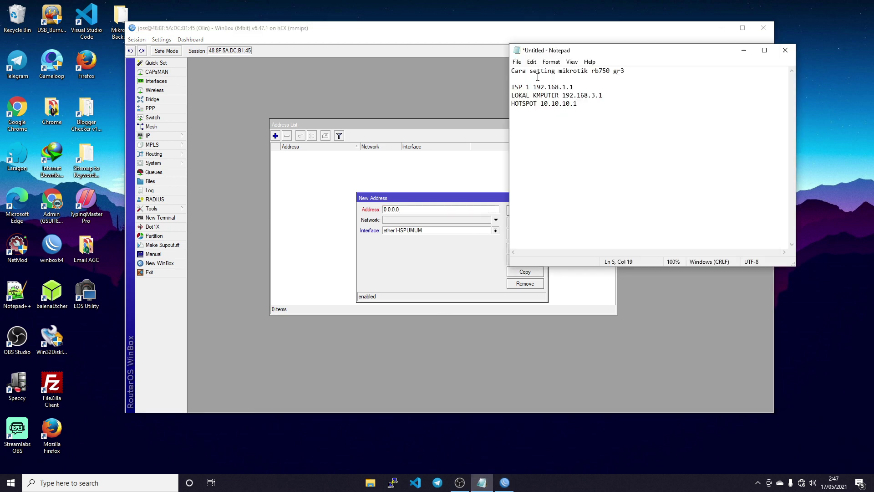
drag(533, 87, 656, 87)
click(411, 208)
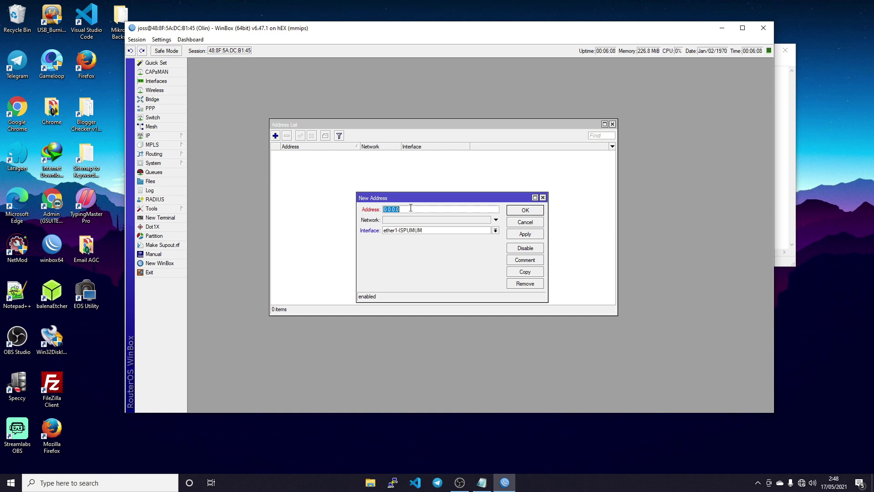
- Add the address 192.168.1.100/24 on ether1-ISPUMUM
text(192.168.1.100/24)
click(522, 236)
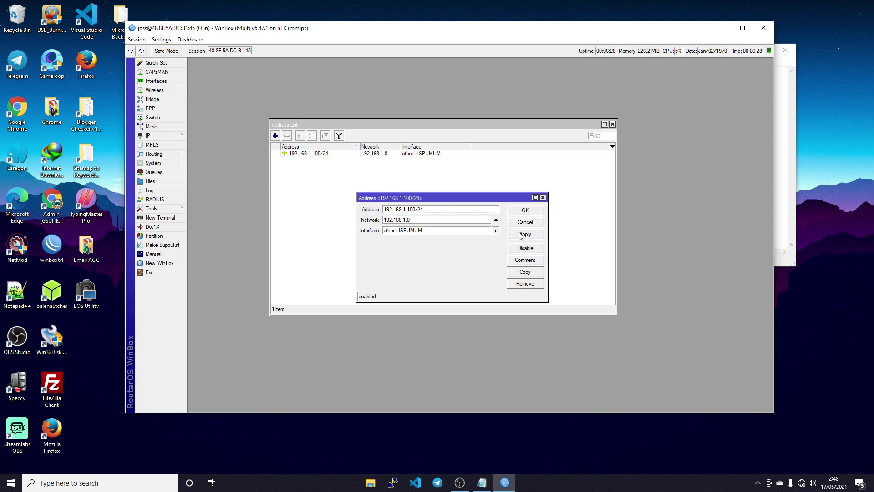
click(527, 211)
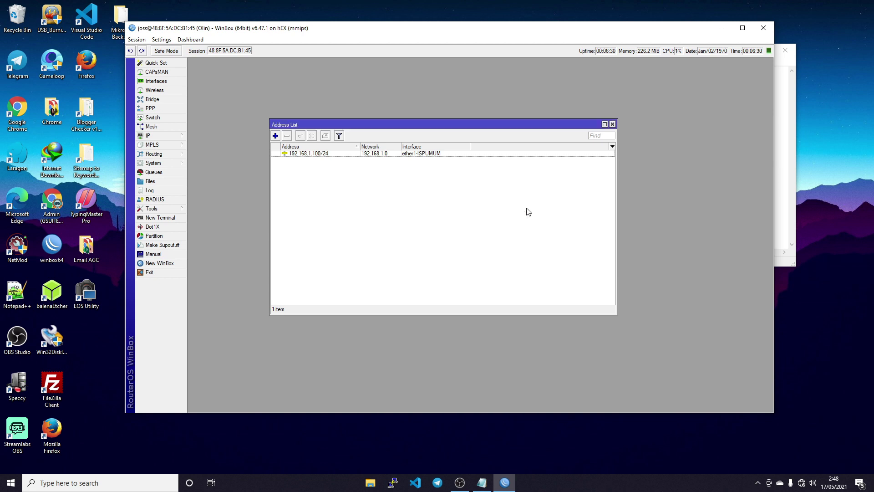
- Add the address 192.168.3.1/24 on ether3-KOMPUTER
click(275, 136)
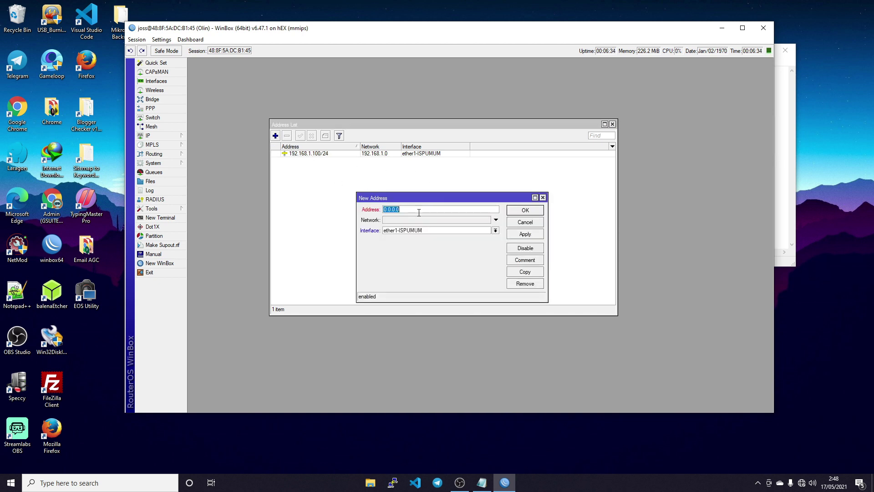
text(192.168.3.1/24)
click(495, 231)
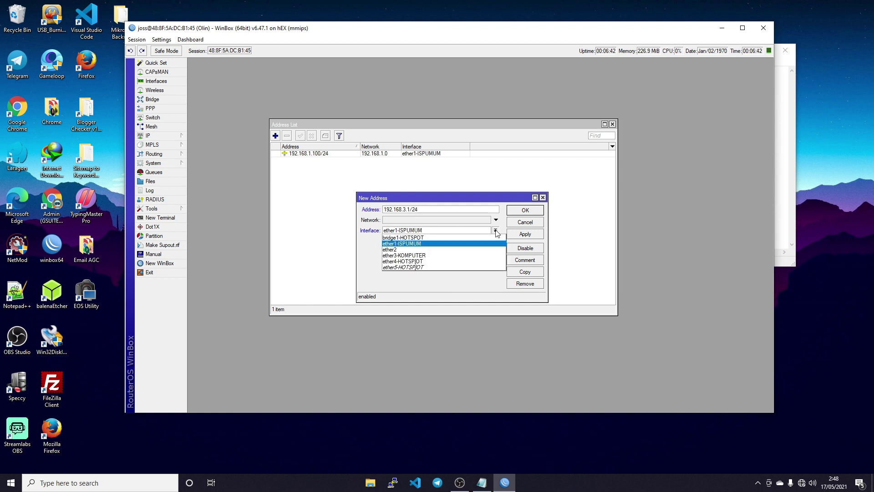
click(437, 256)
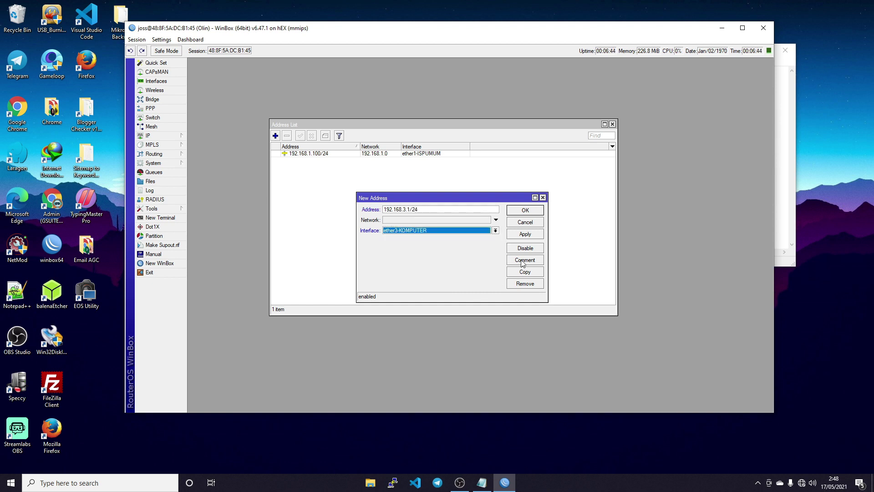
click(525, 235)
click(529, 210)
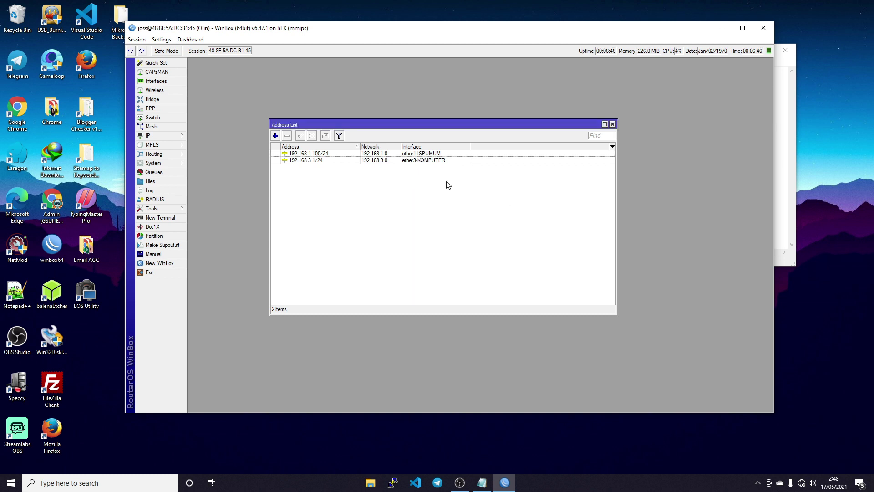
- Add the address 10.10.10.1/24 on bridge1-HOTSPOT
click(275, 135)
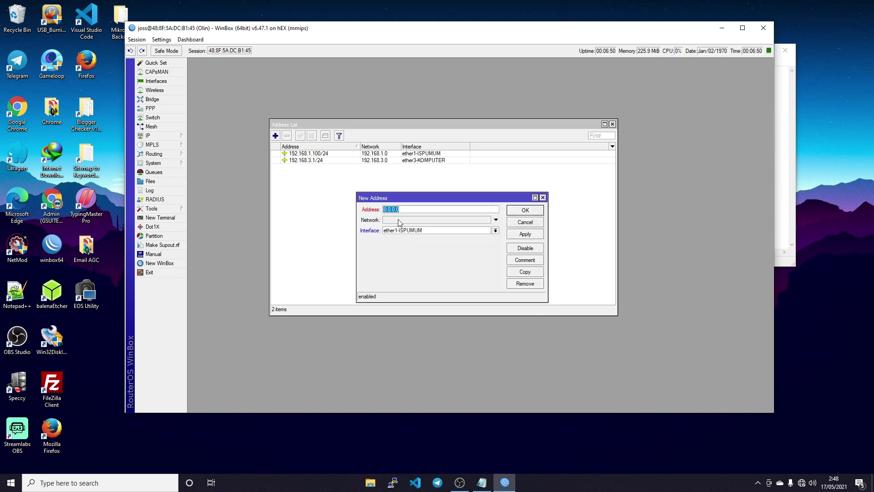
text(19)
click(413, 235)
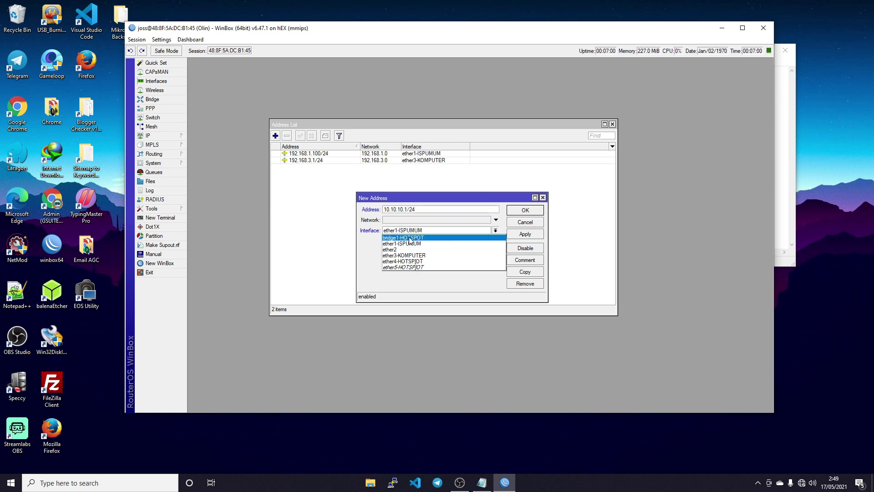
click(412, 242)
click(527, 234)
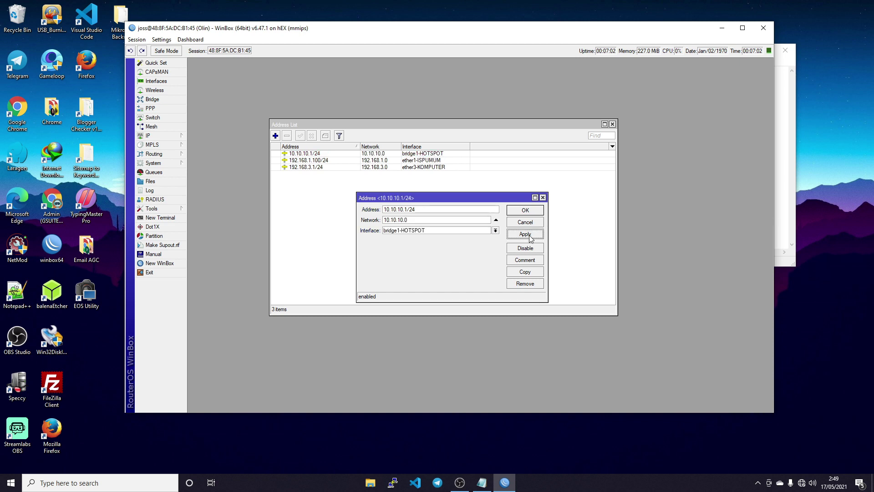
click(525, 210)
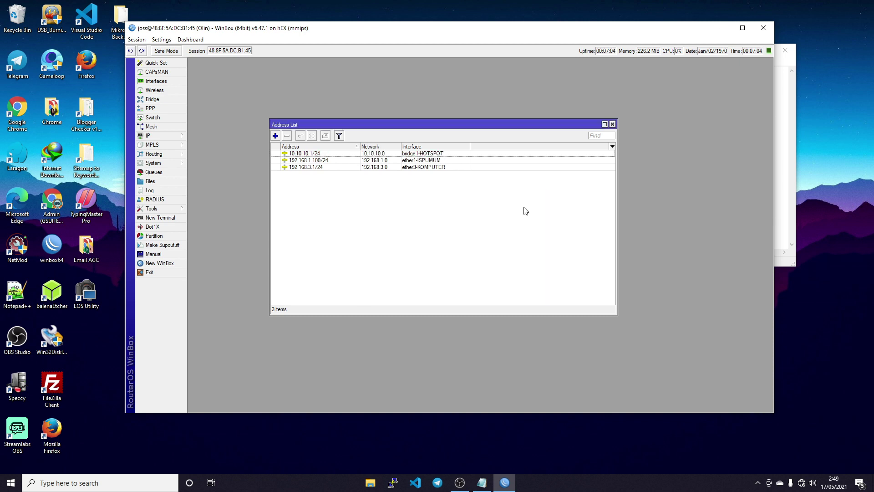
- Close the address list and review the interface list
drag(419, 125, 374, 83)
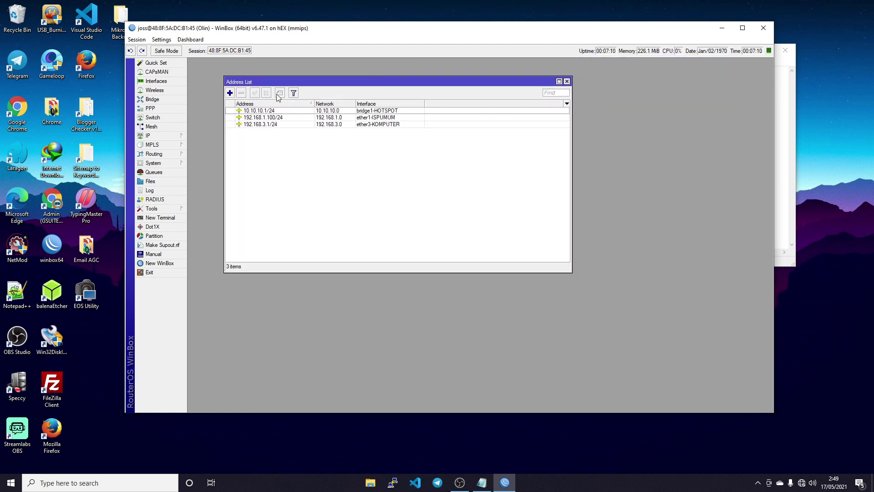
click(567, 82)
click(173, 81)
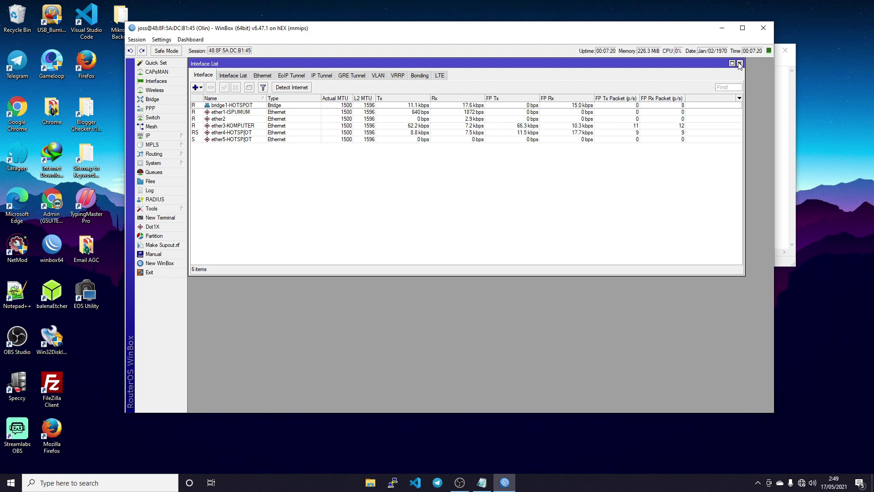
click(740, 63)
click(148, 137)
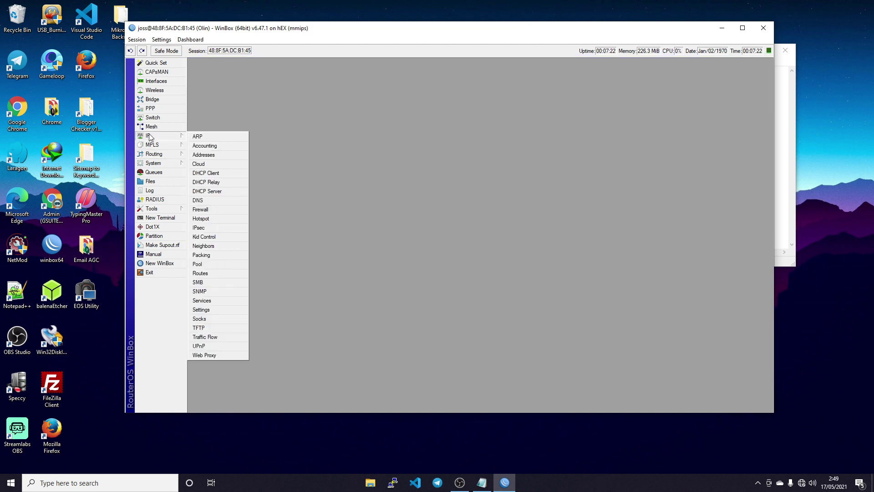
- Go to Firewall NAT, test a ping to 8.8.8.8 in a terminal, and start a new NAT rule
click(202, 210)
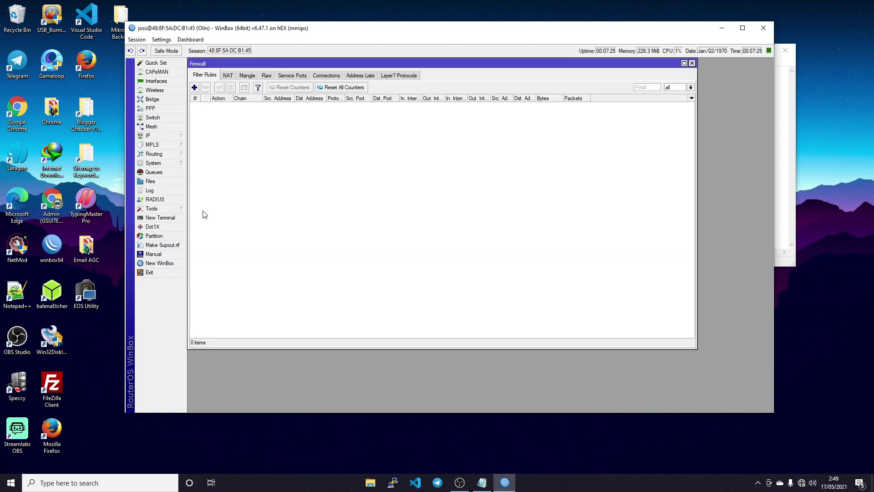
click(228, 78)
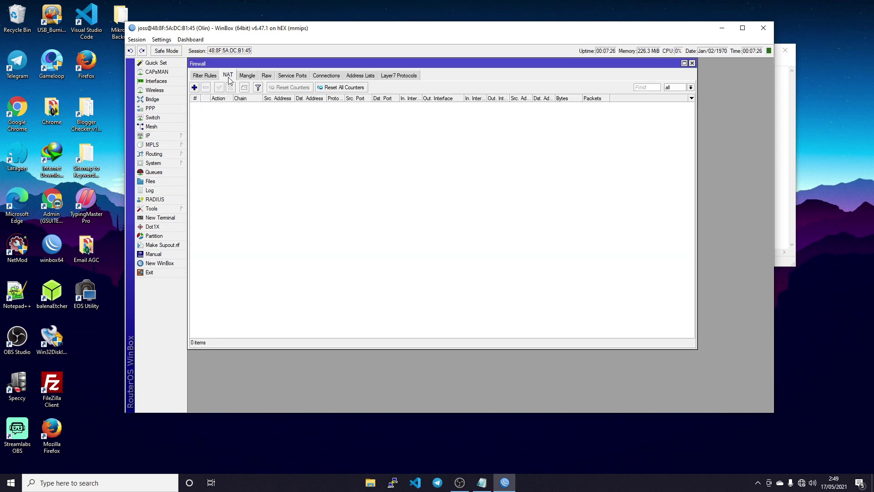
click(170, 218)
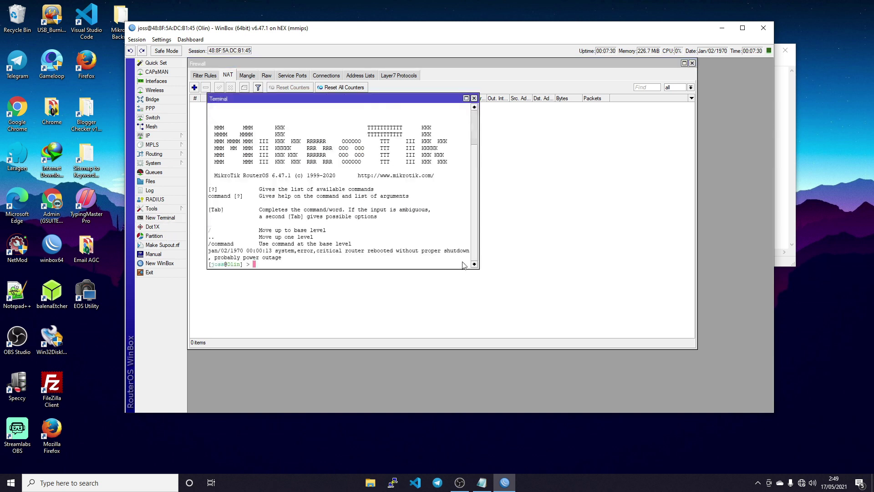
text(PING 8.8.8.8)
key(Return)
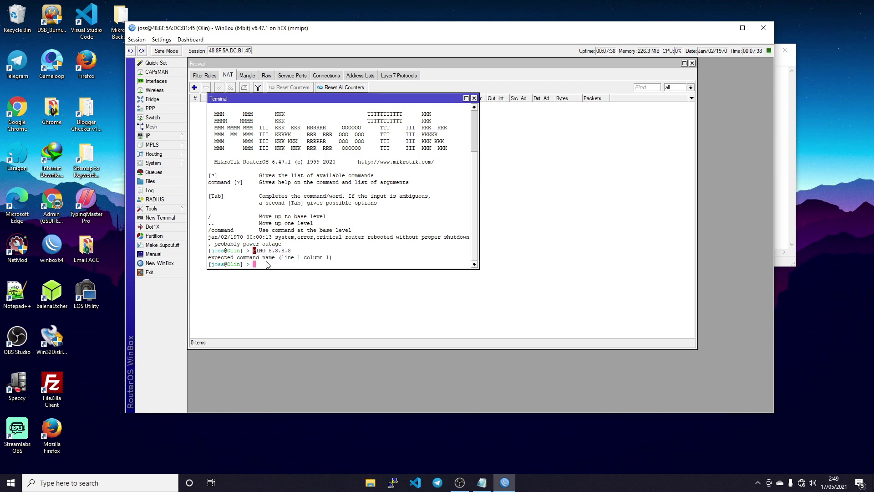
click(474, 98)
click(196, 87)
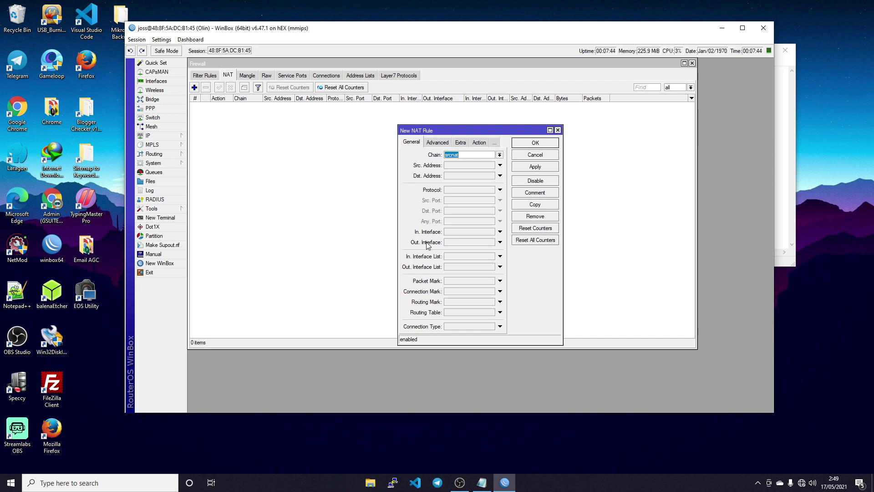
- Make the new rule masquerade traffic leaving ether1-ISPUMUM
click(500, 242)
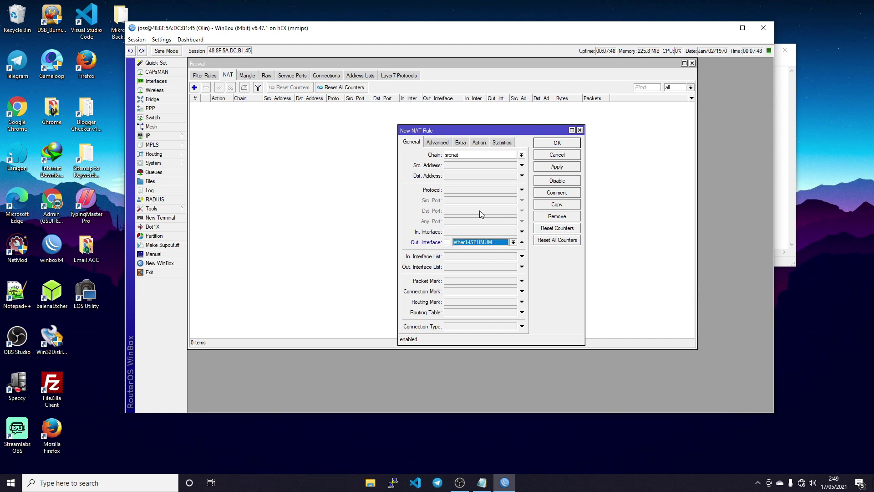
click(479, 142)
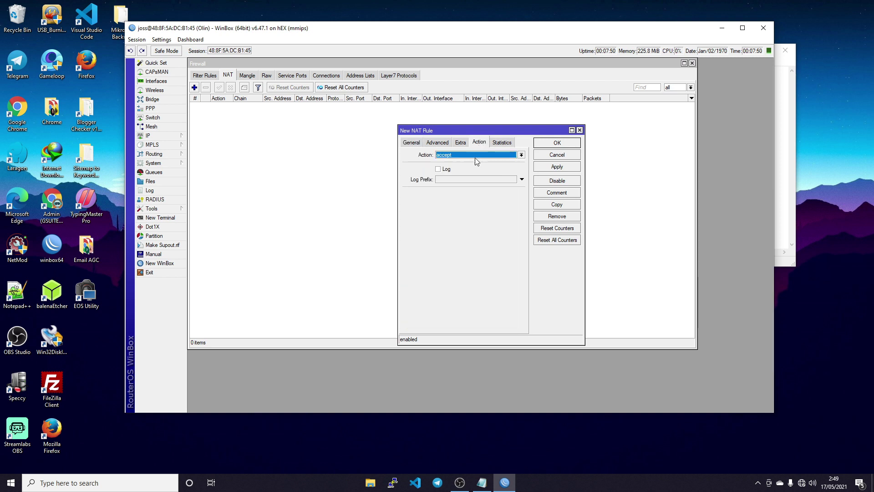
click(475, 157)
click(448, 198)
click(552, 167)
click(559, 144)
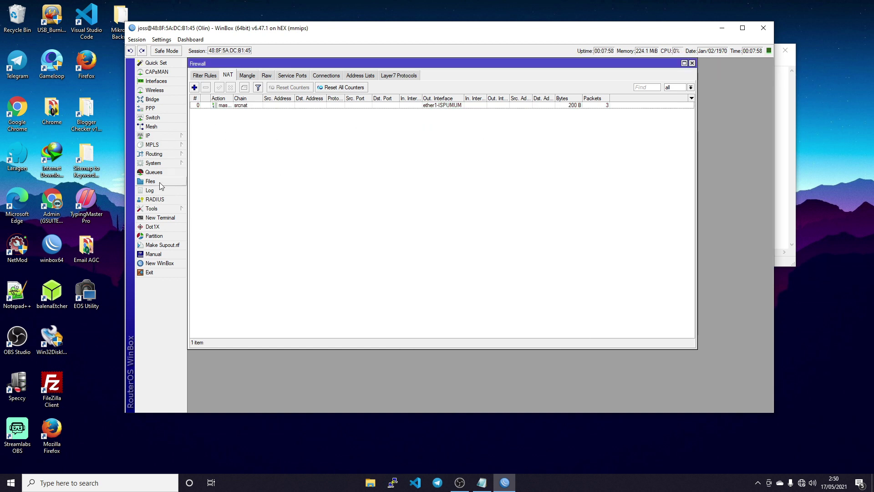
click(151, 135)
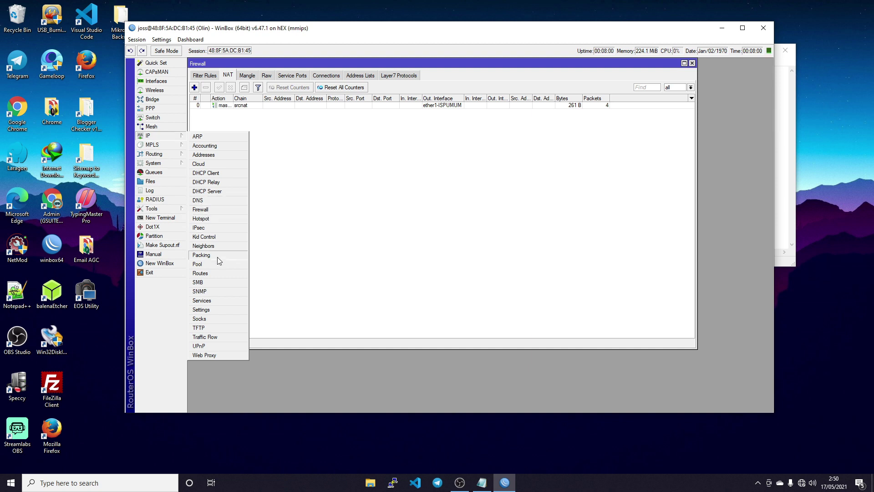
- Add a default route via 192.168.1.1 with ping gateway checking, then close the Route and Firewall windows
click(209, 273)
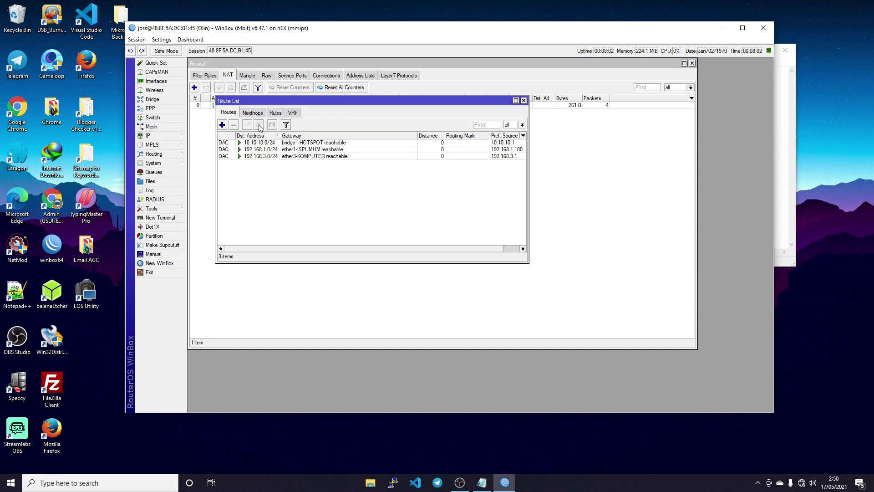
click(222, 125)
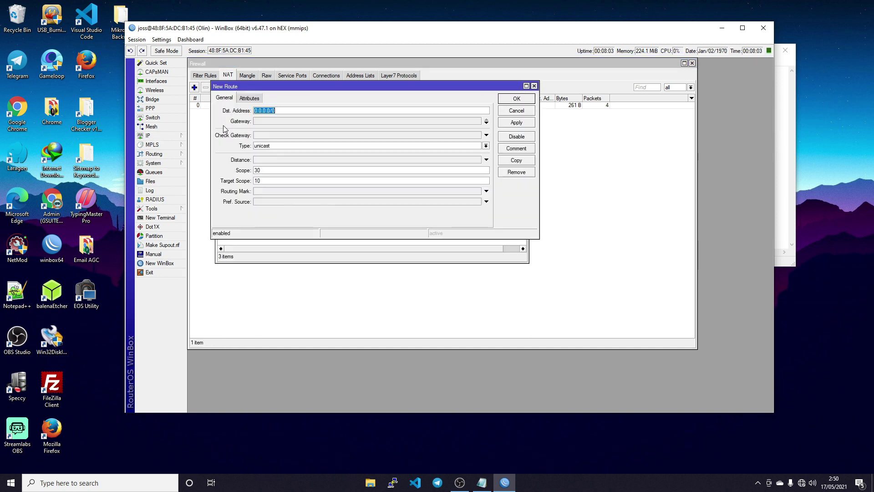
click(267, 122)
text(192.16)
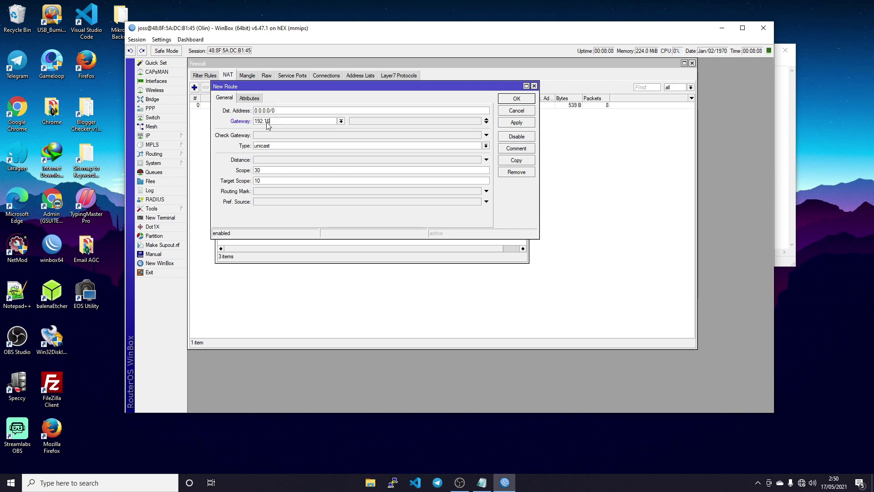
text(8.1.1)
click(358, 135)
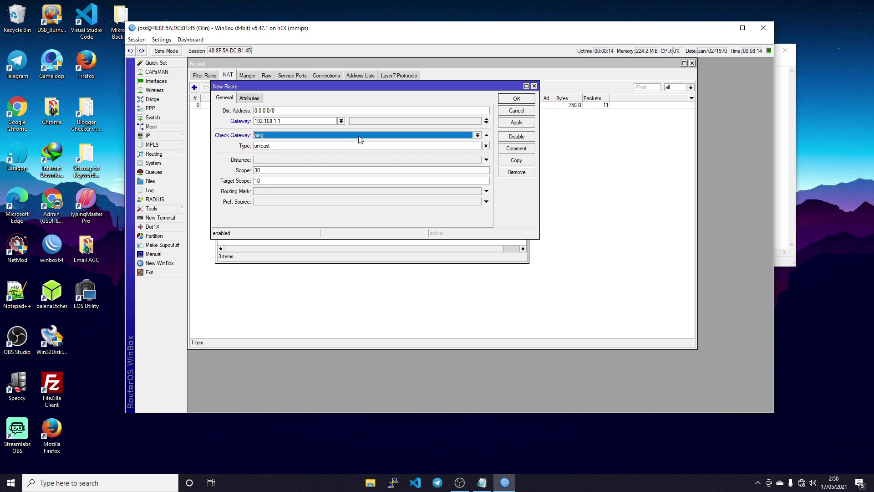
click(517, 124)
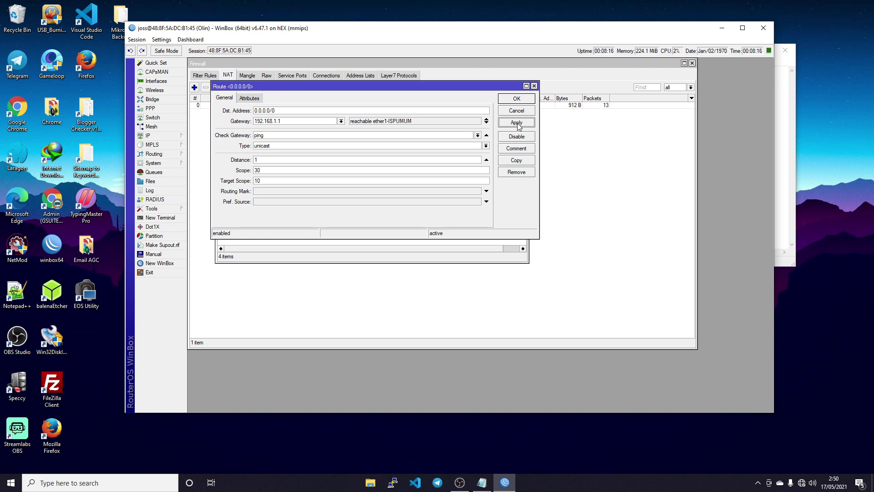
click(515, 100)
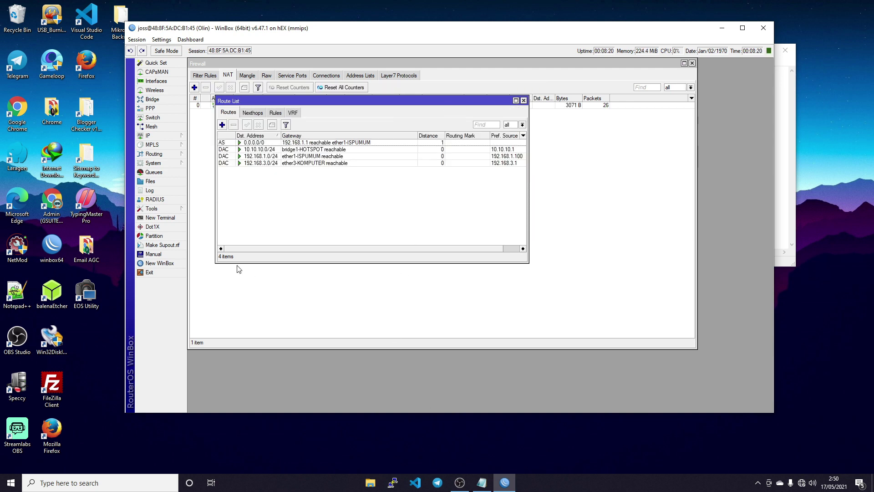
click(524, 101)
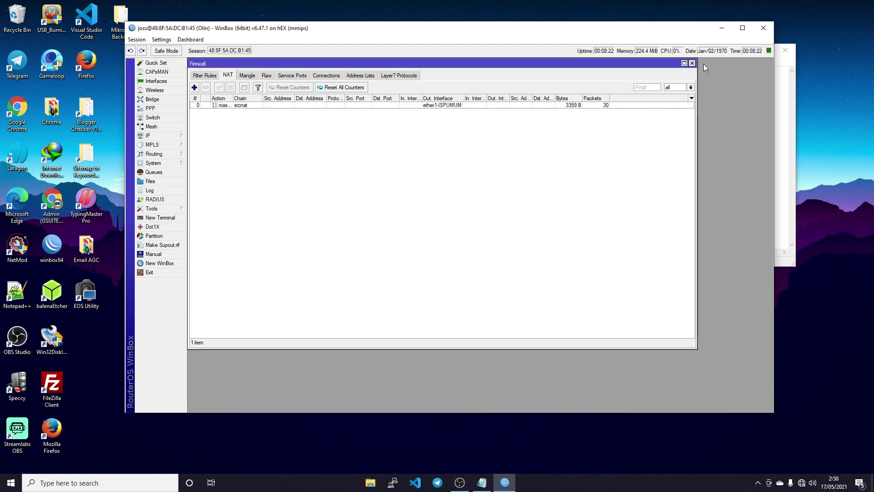
click(692, 63)
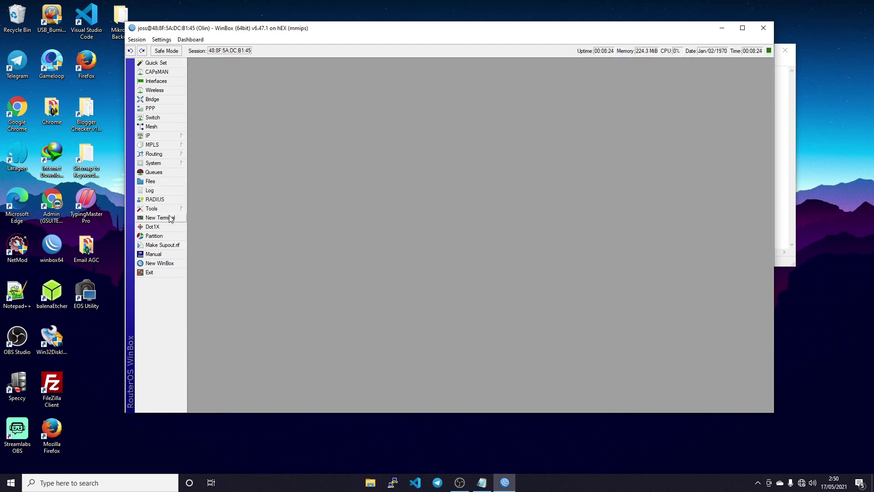
click(170, 218)
text(ping )
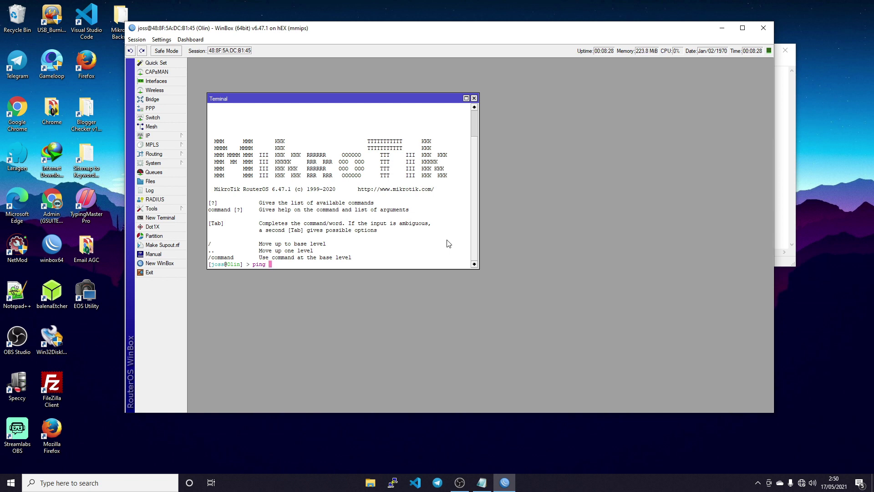
text(8.8.8.8)
key(Return)
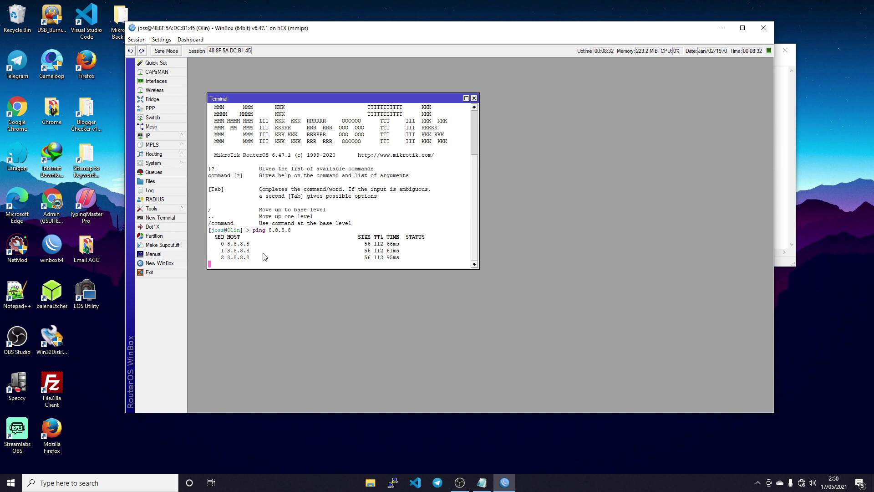
click(471, 98)
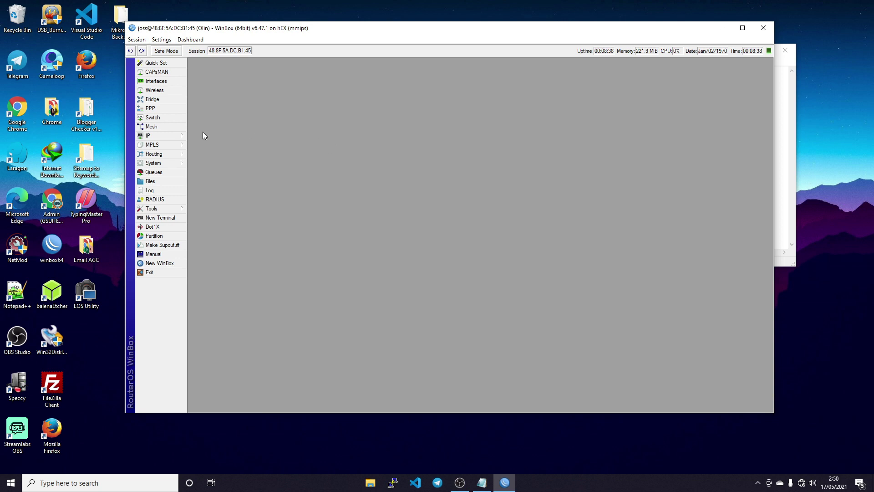
- Look over the DHCP Client settings and close that window
click(150, 138)
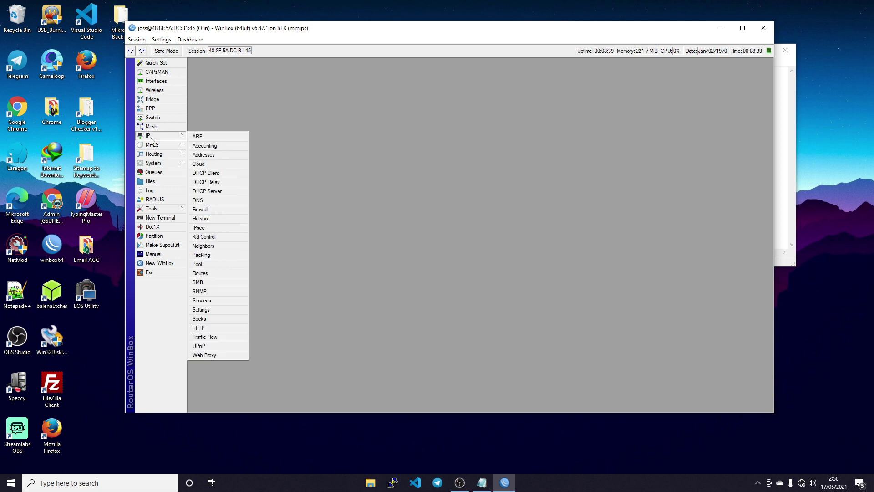
click(219, 173)
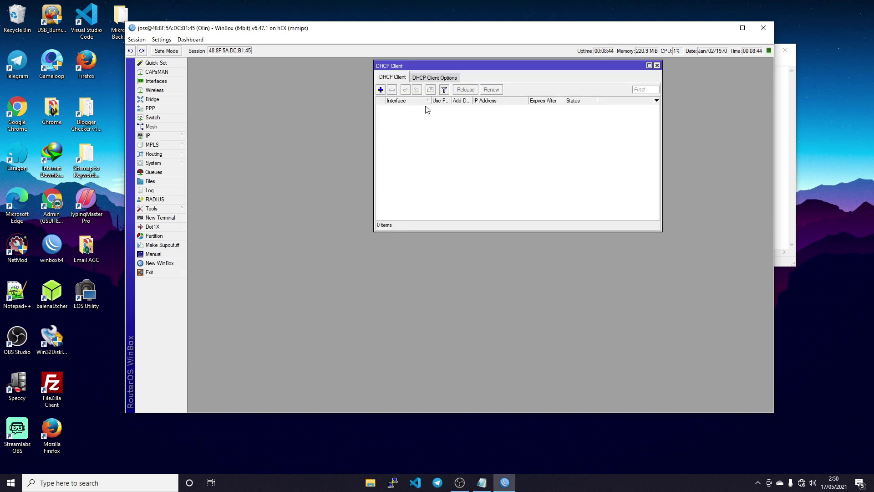
click(424, 80)
click(392, 78)
click(657, 65)
- Run DHCP Setup on ether3-KOMPUTER, accepting the 192.168.3.0/24 space, gateway and address range
click(151, 135)
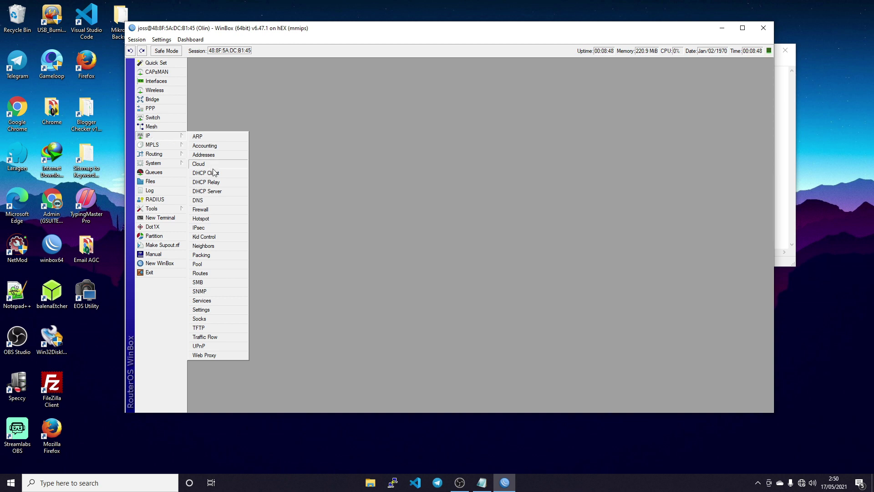
click(219, 191)
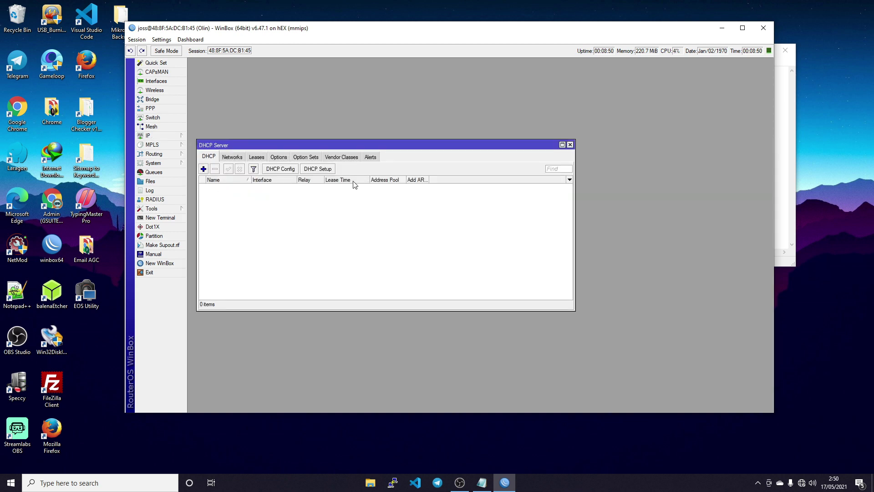
click(318, 169)
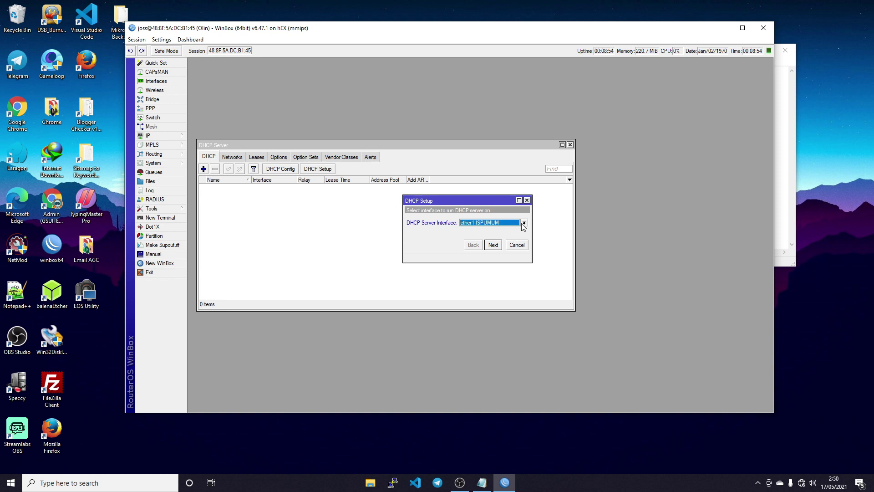
click(524, 223)
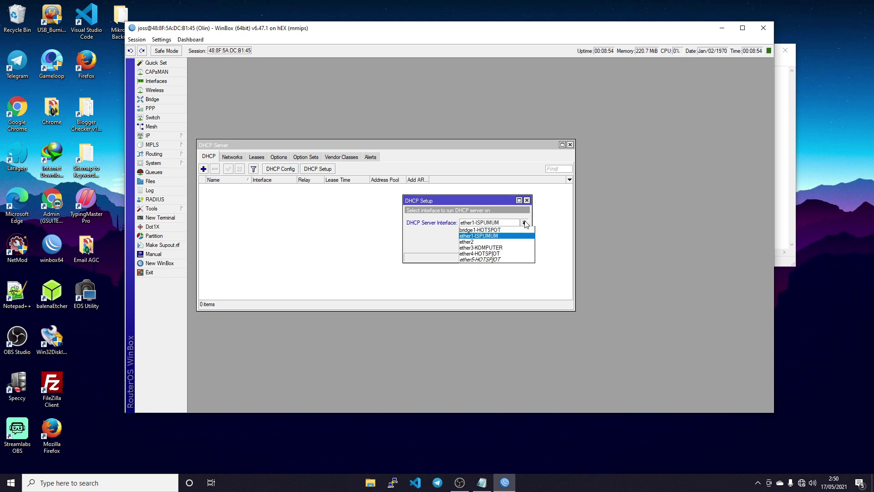
click(504, 249)
click(496, 247)
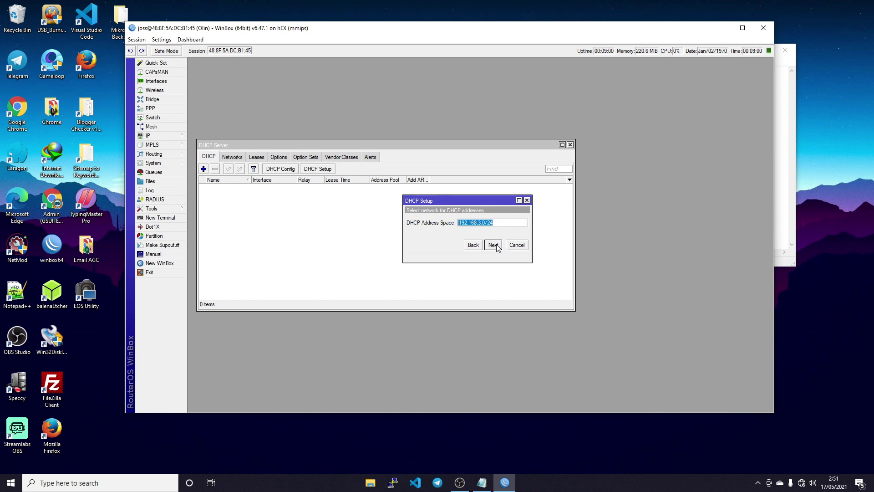
click(493, 245)
click(493, 245)
click(493, 245)
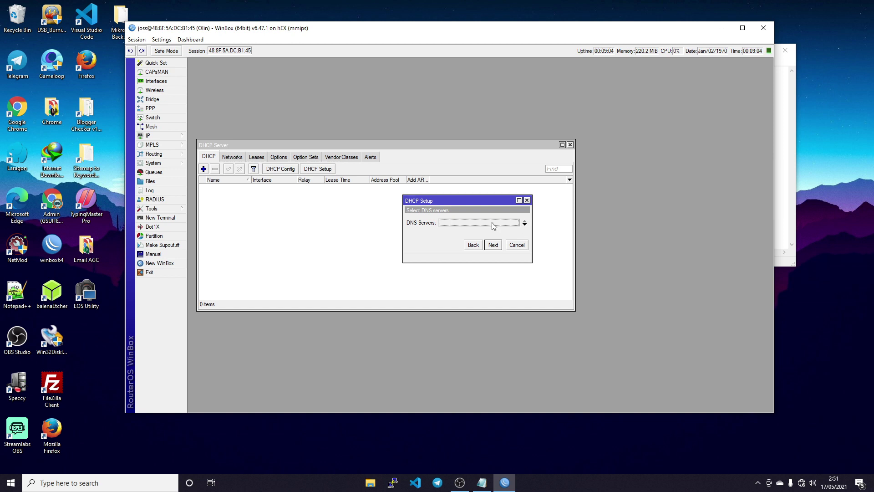
- Set DNS servers 1.1.1.1 and 1.0.0.1, accept the lease time, and finish the setup
click(490, 226)
text(1.1.1.1)
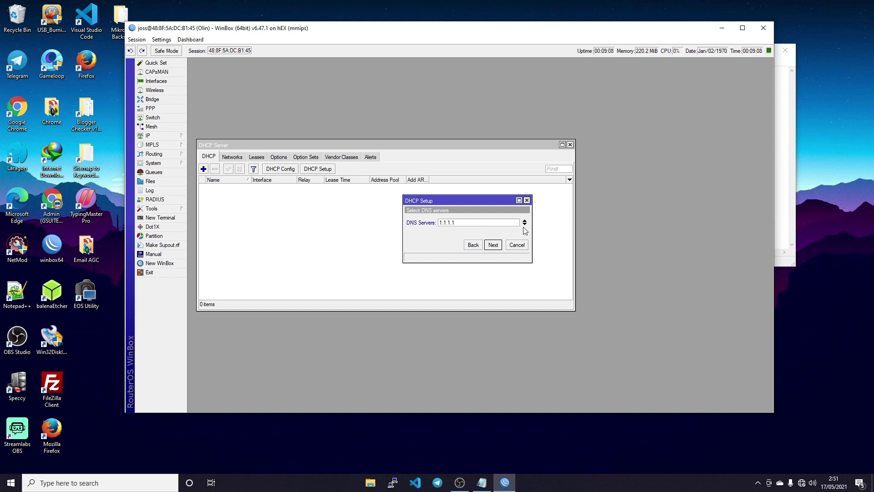
click(525, 224)
text(1.0.0.1)
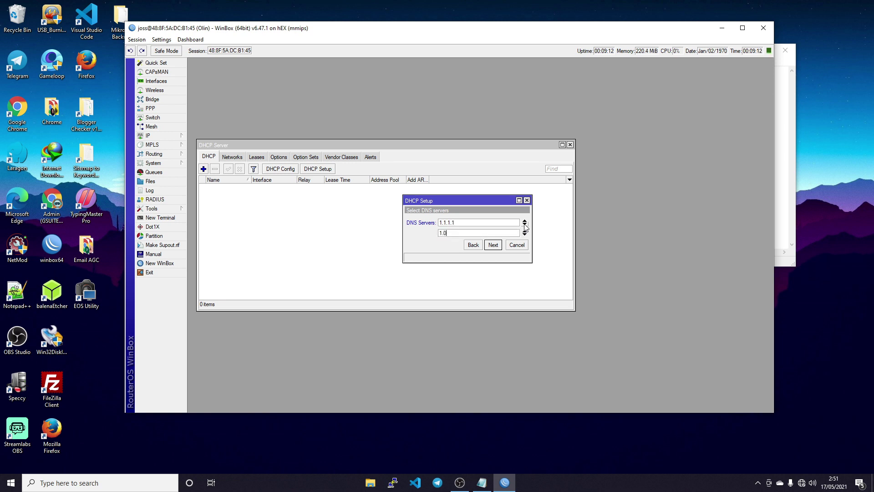
click(495, 246)
click(496, 247)
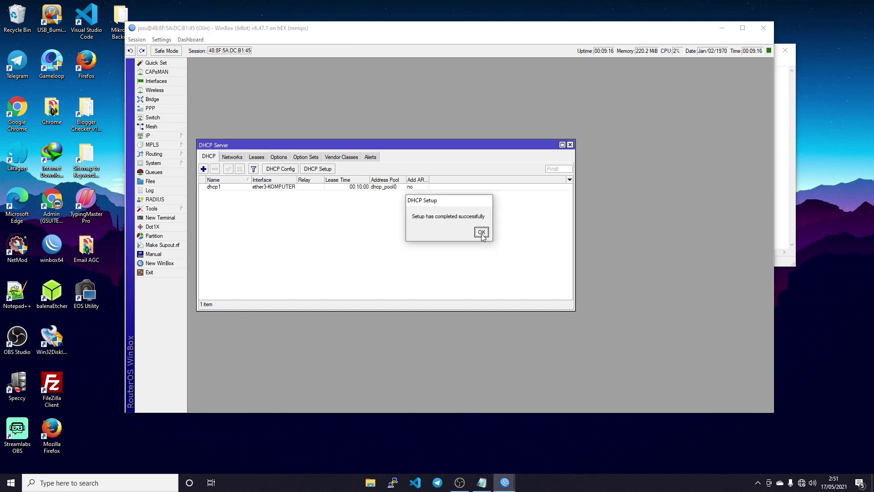
click(480, 230)
drag(293, 142, 338, 119)
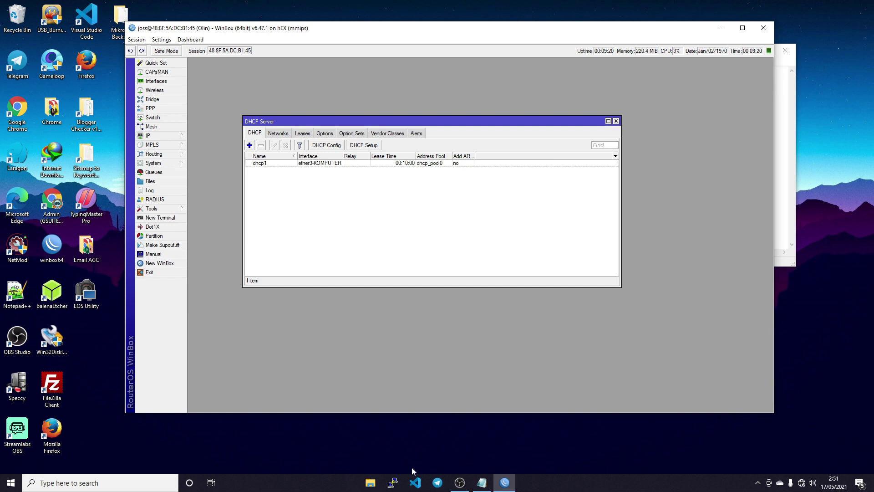
click(616, 121)
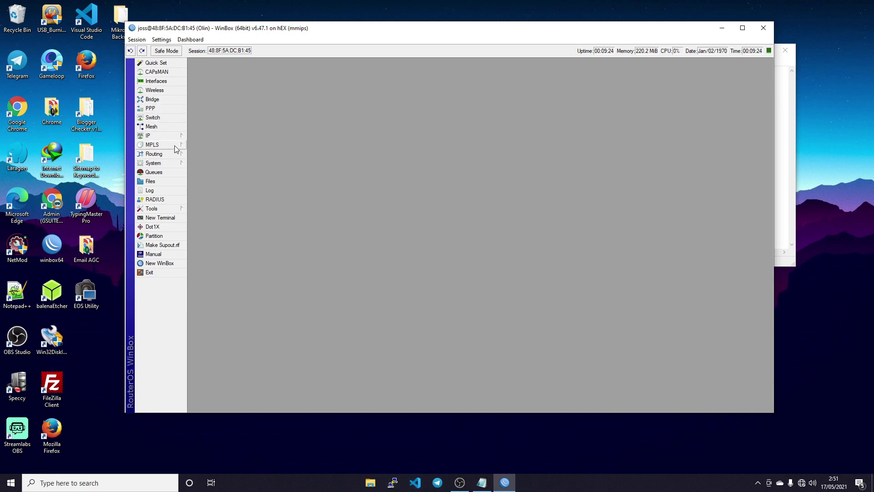
- Search Google for mikhmon in Chrome, reload the No internet page, then return to WinBox
double_click(51, 203)
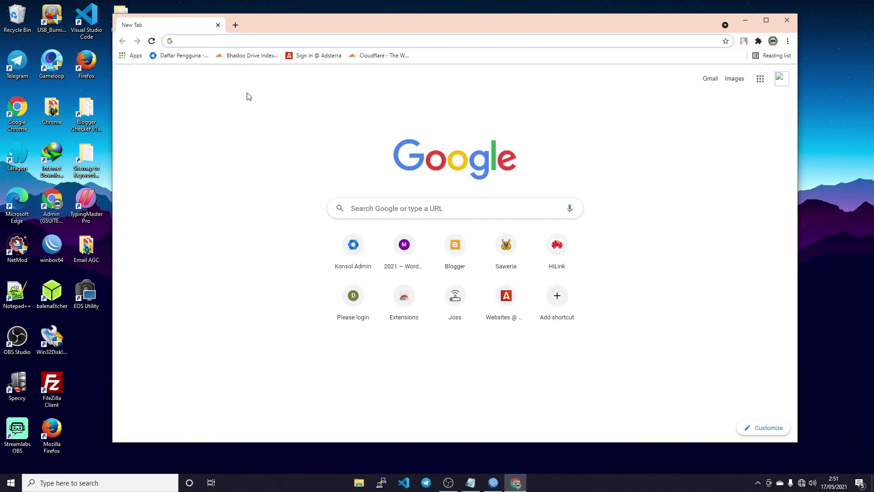
text(mikhmon)
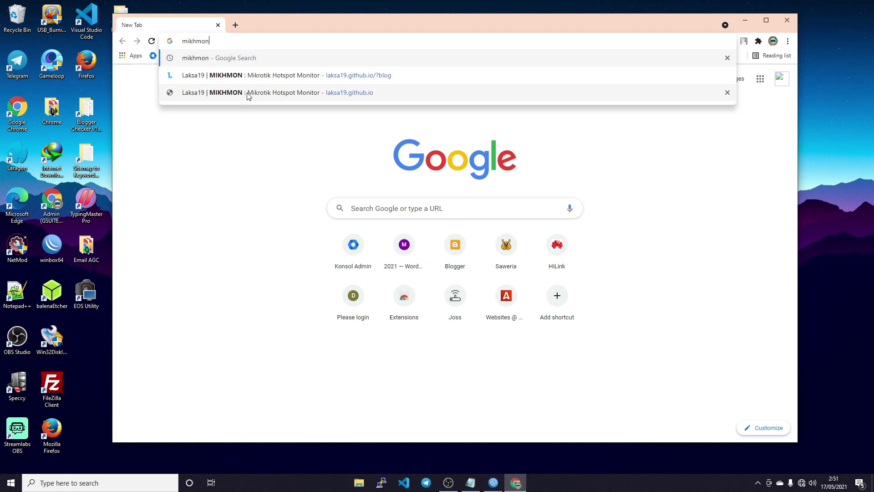
key(Return)
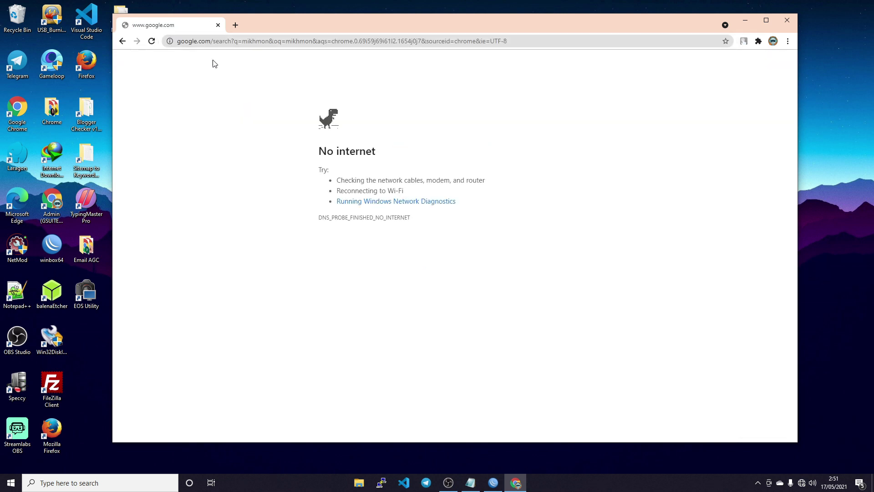
click(153, 43)
click(493, 482)
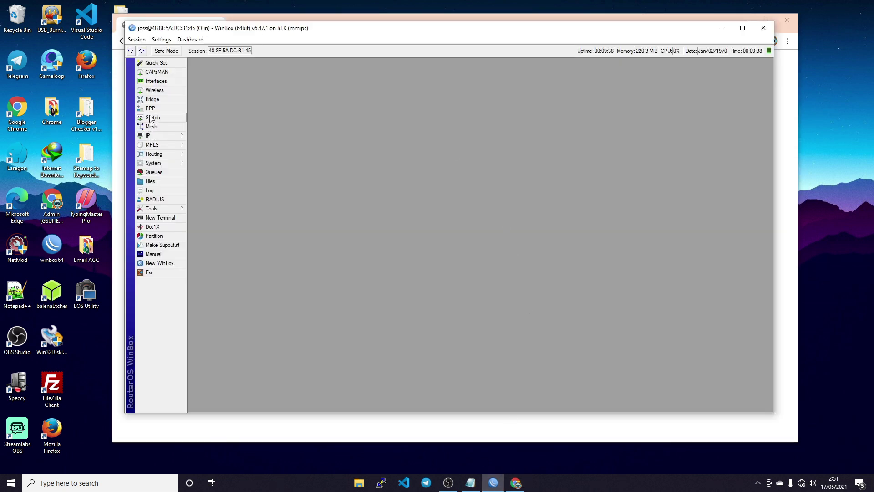
- Inspect the dhcp1 entry in the DHCP Server list, then close that window
click(150, 135)
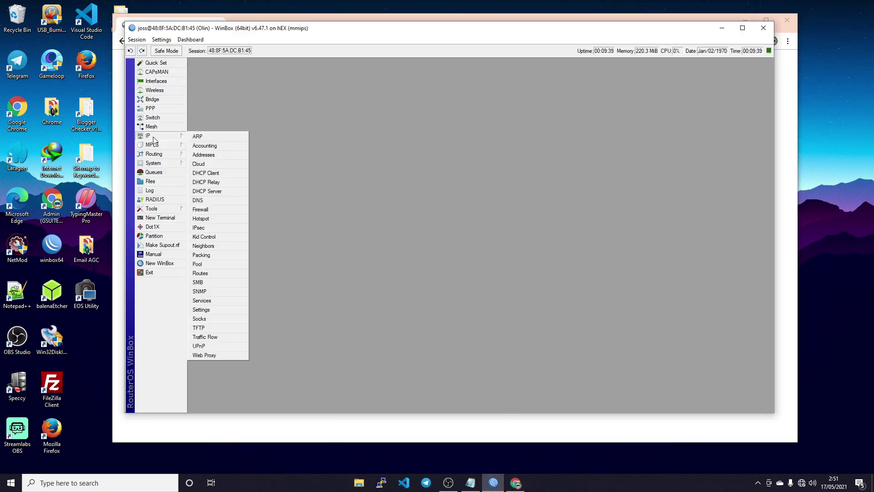
click(214, 194)
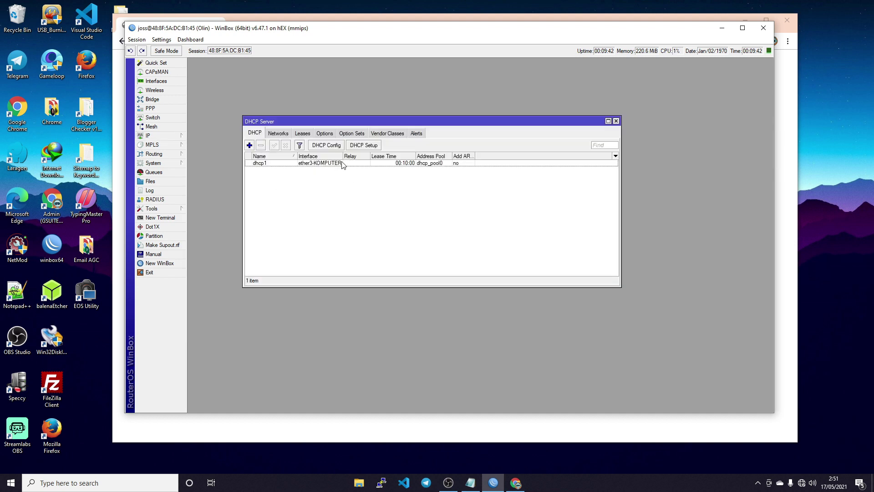
click(411, 164)
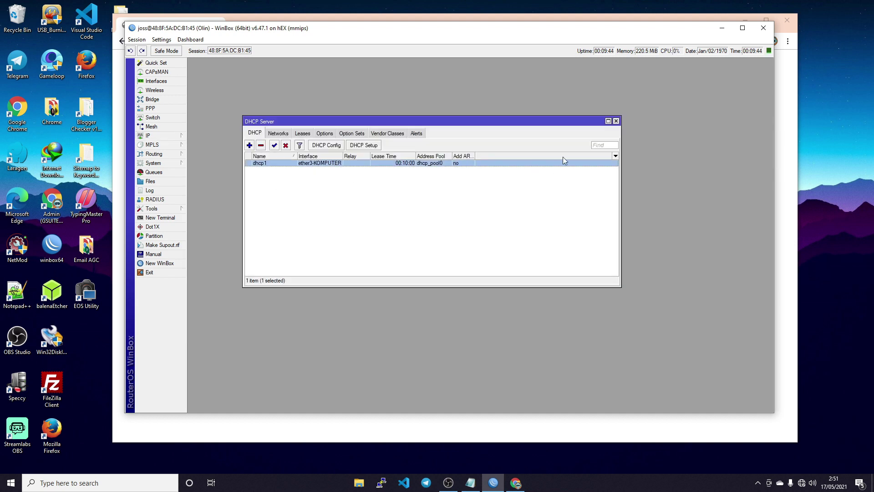
click(616, 121)
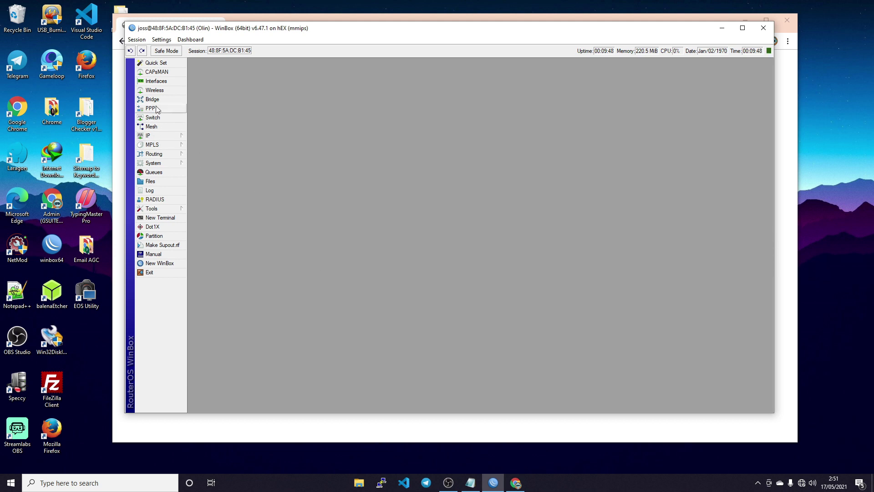
- Check the DNS Settings, which have no servers configured, and close them unchanged
click(158, 137)
click(215, 200)
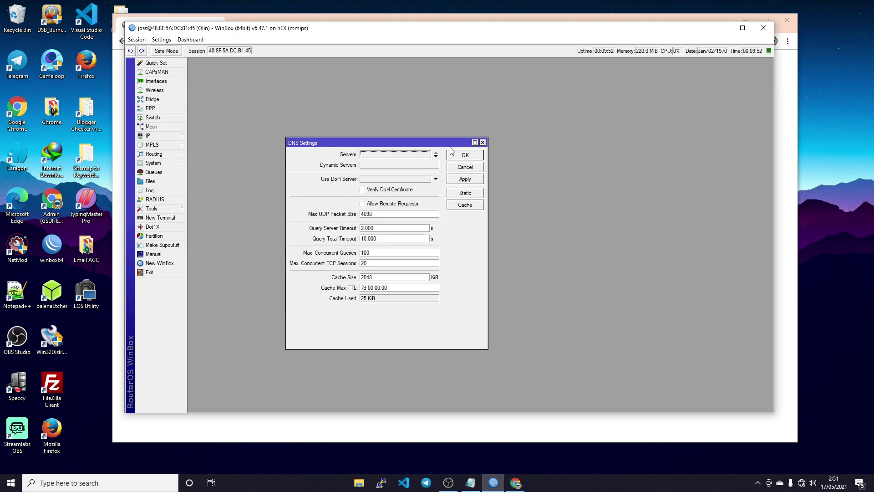
click(465, 167)
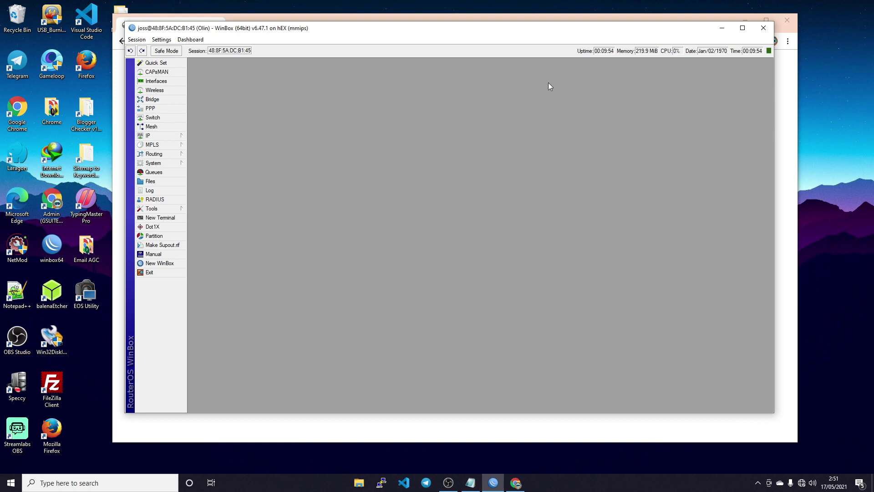
click(160, 136)
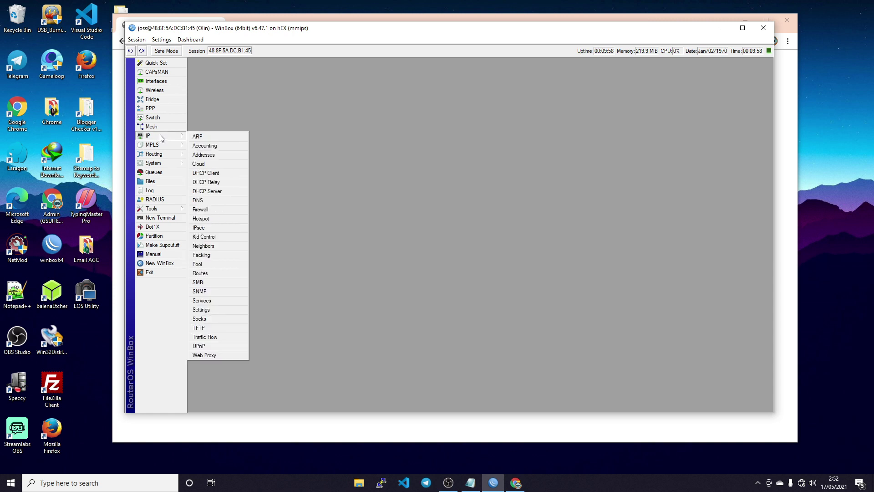
- Start Hotspot Setup on bridge1-HOTSPOT and accept local address 10.10.10.1/24
click(210, 220)
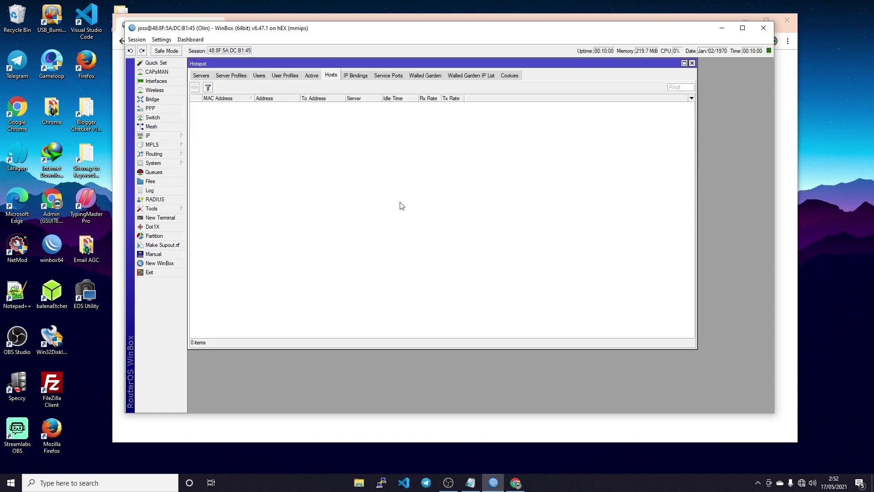
click(205, 76)
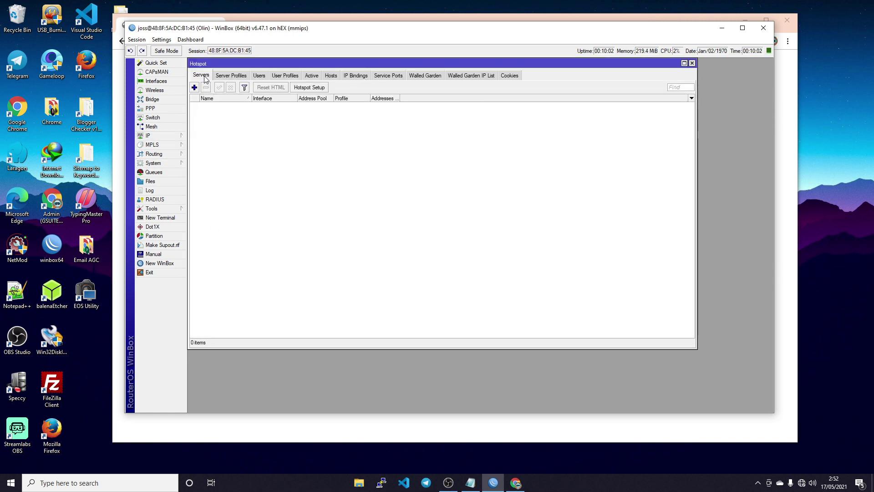
click(309, 87)
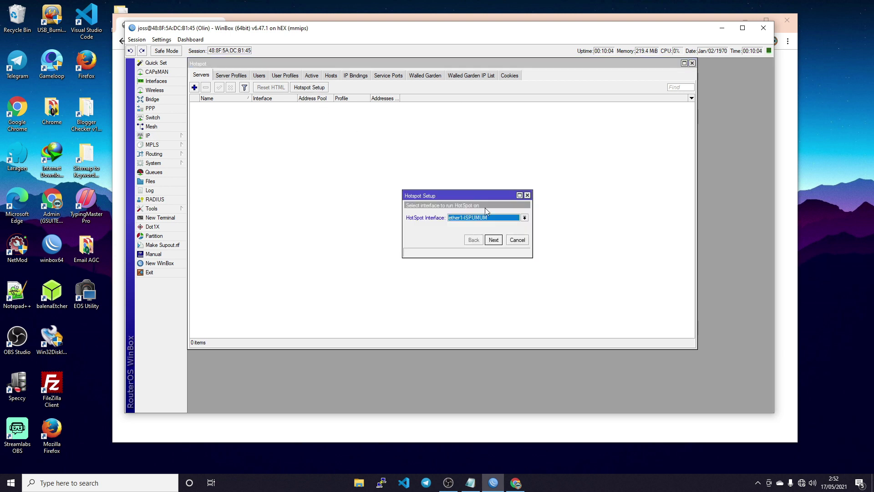
click(498, 220)
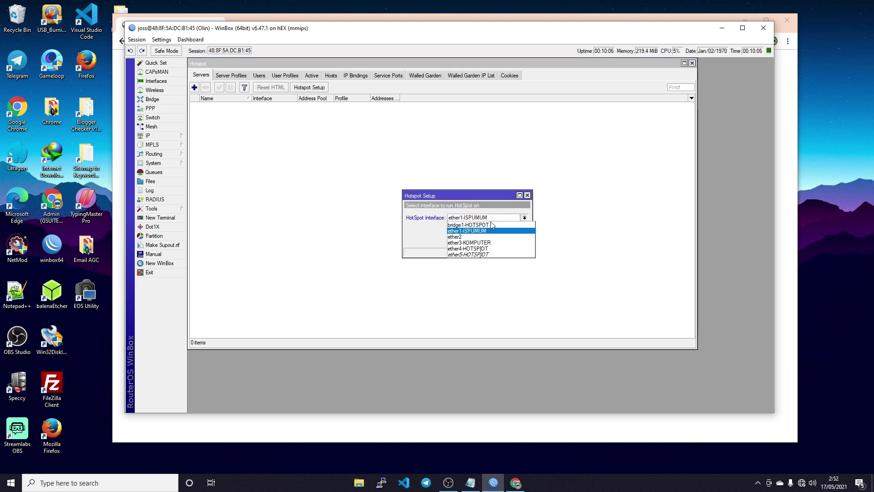
click(490, 223)
click(494, 240)
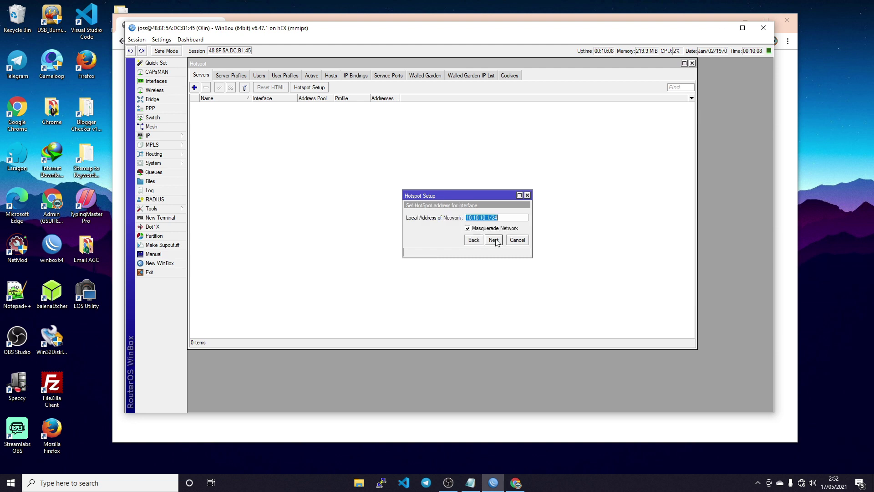
click(495, 239)
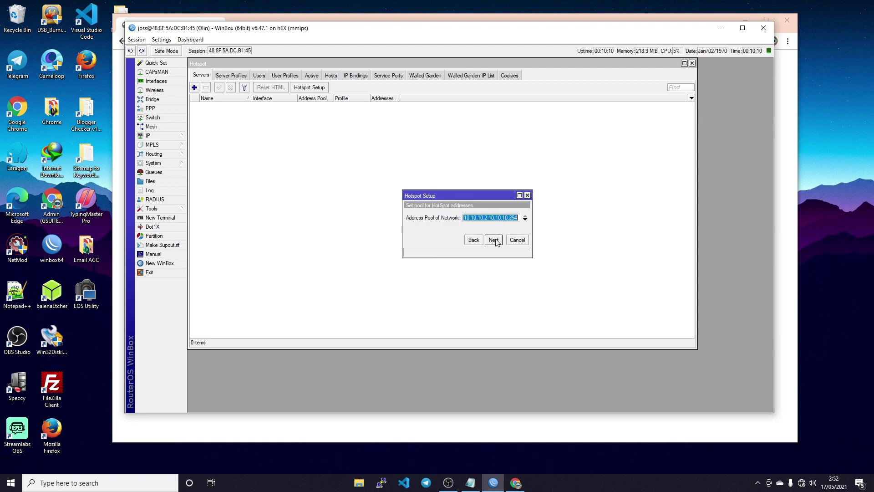
- Accept the 10.10.10.2-10.10.10.254 pool, skipping the SSL certificate and SMTP server
click(377, 227)
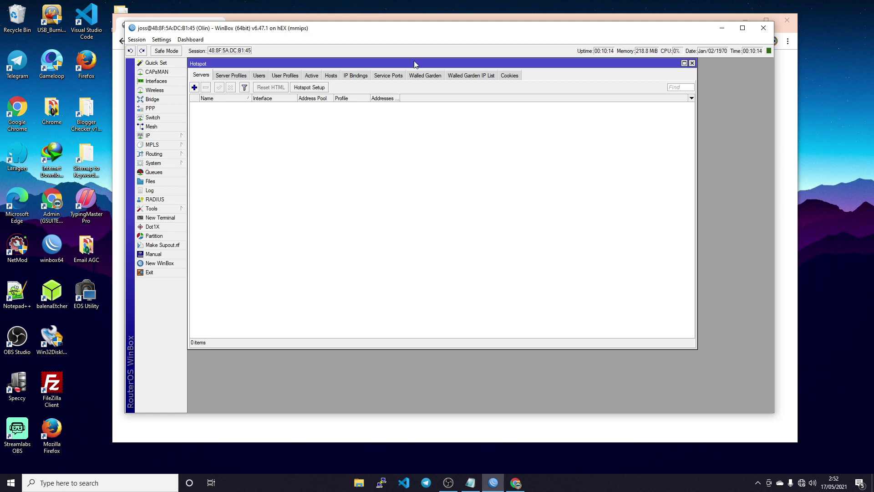
drag(414, 64, 454, 222)
click(459, 202)
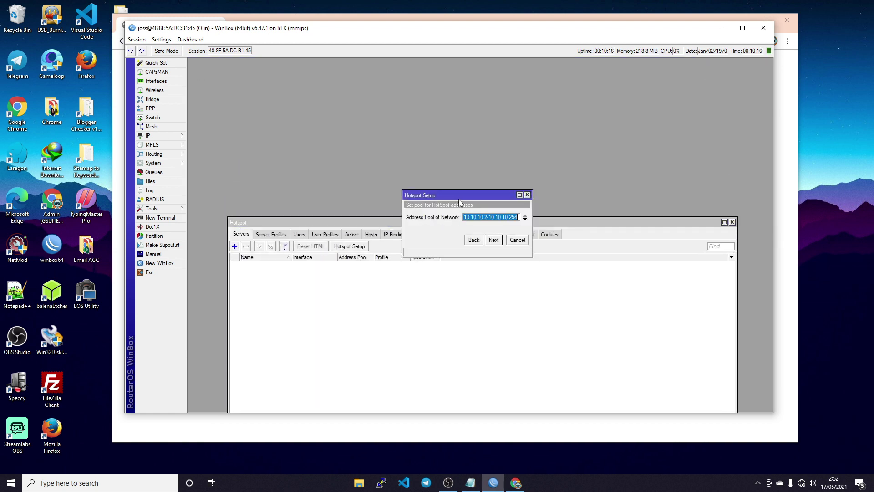
click(495, 241)
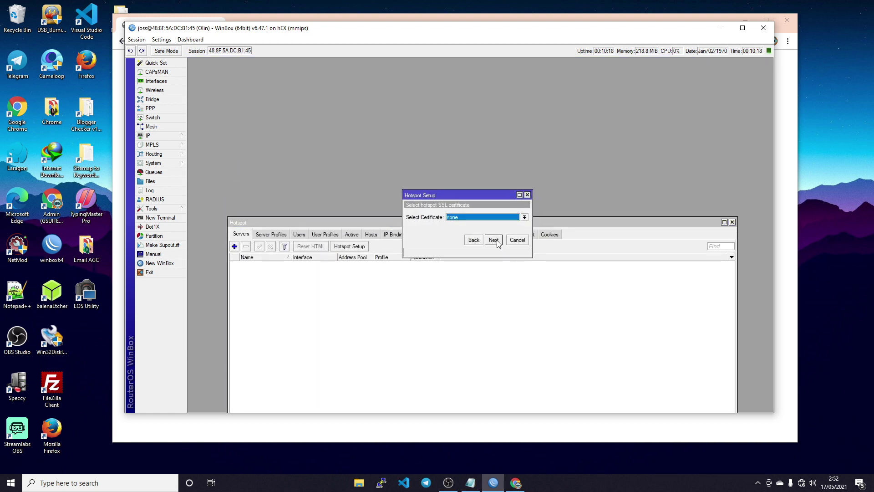
click(495, 240)
click(494, 240)
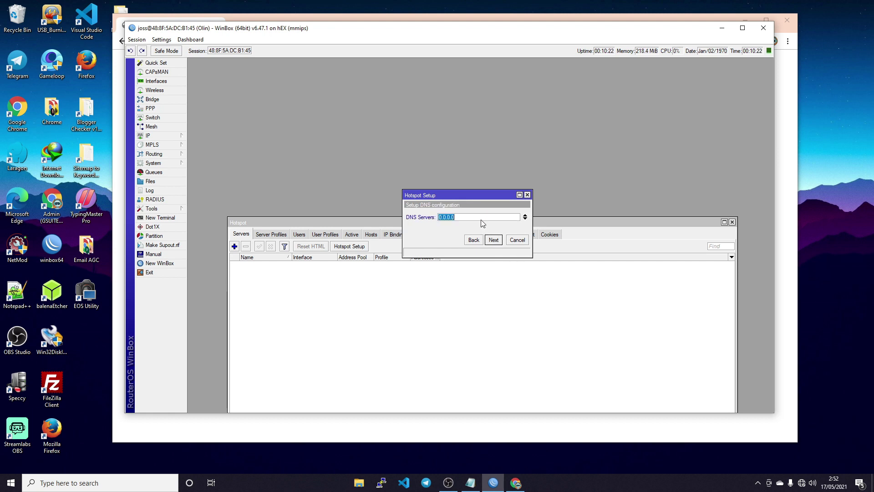
- Enter DNS server 1.1.1.1 plus a second DNS server entry
text(1.1.1.1)
click(524, 219)
text(1.0.0.1)
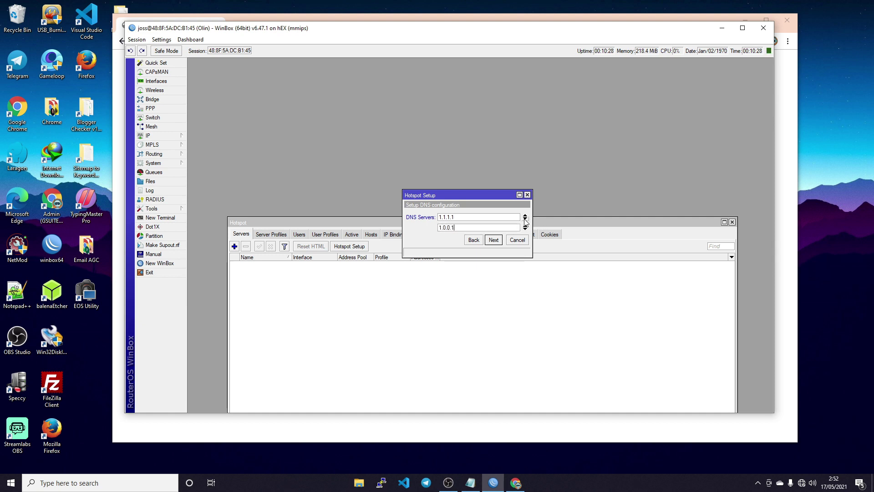
click(495, 240)
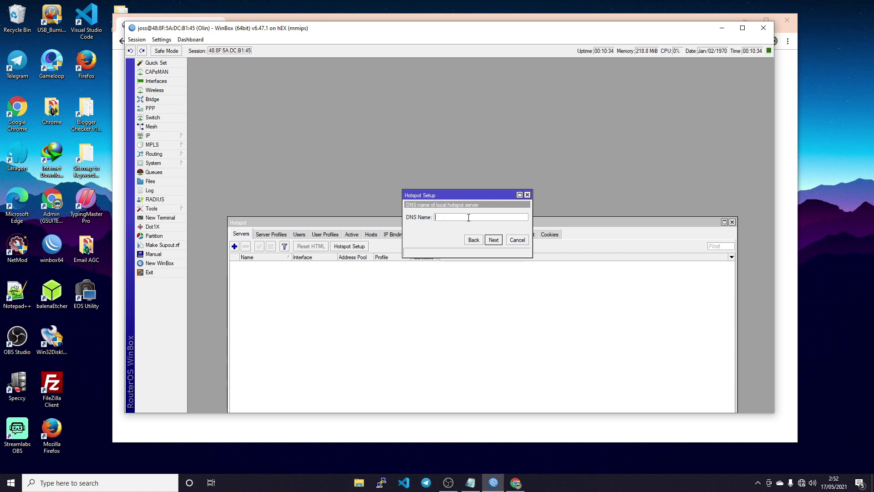
- Set the hotspot DNS name and the local user's password, then finish the setup
text(olin.net)
click(494, 241)
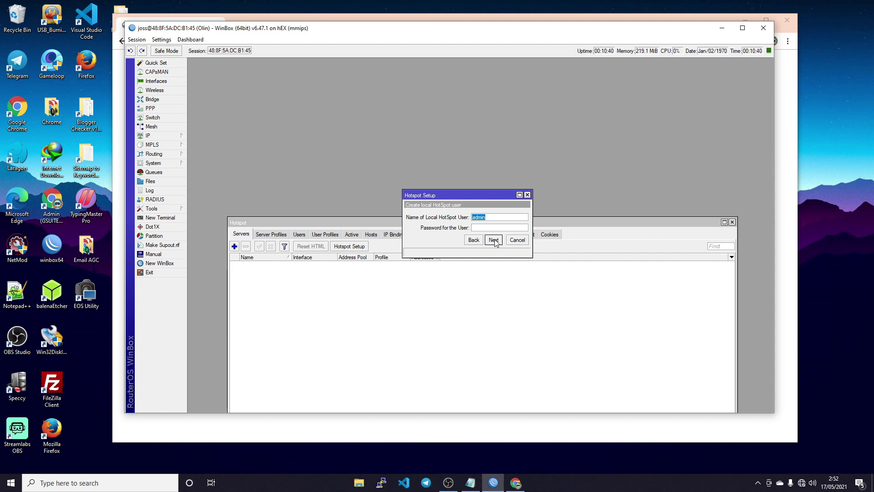
click(481, 230)
text(12345)
click(494, 241)
click(479, 230)
drag(480, 226, 469, 92)
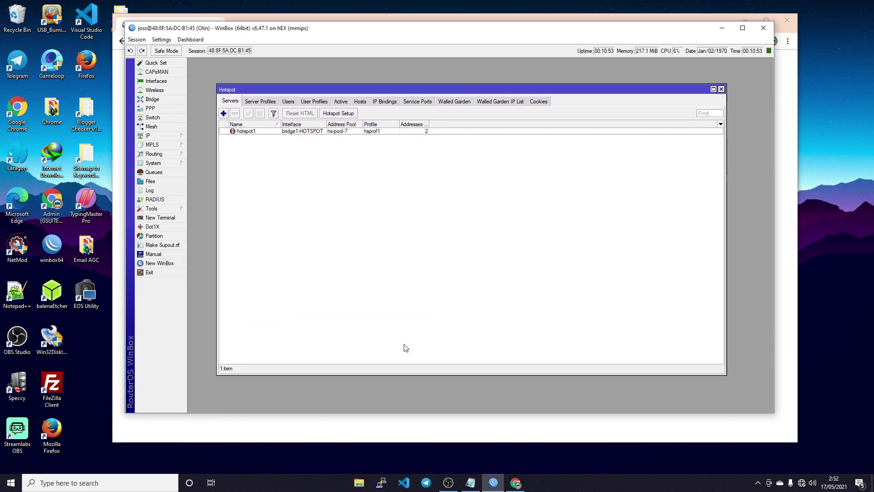
click(171, 217)
- Ping 8.8.8.8 from the router terminal, then close the Terminal and Hotspot windows
text(pin)
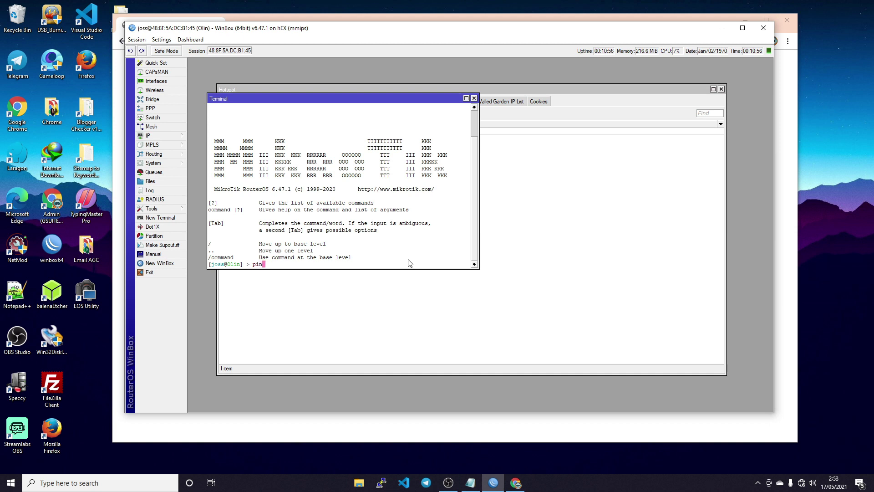
text(g 8.8.8.8)
key(Return)
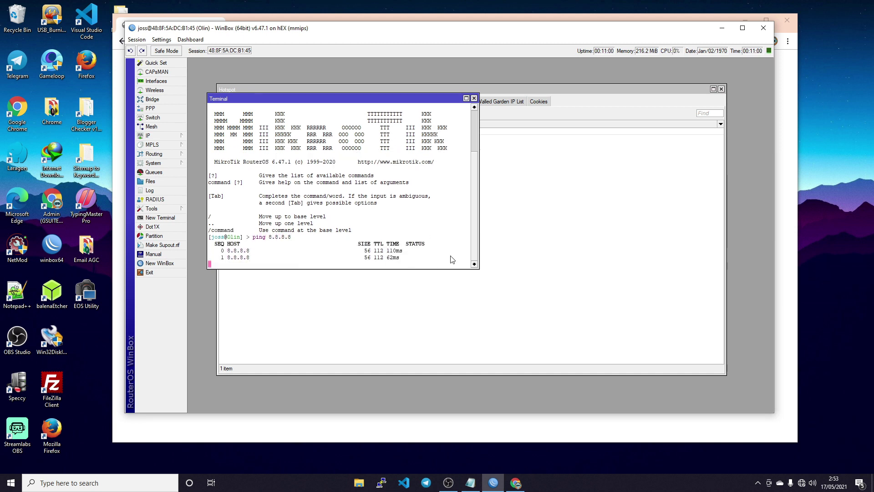
click(474, 99)
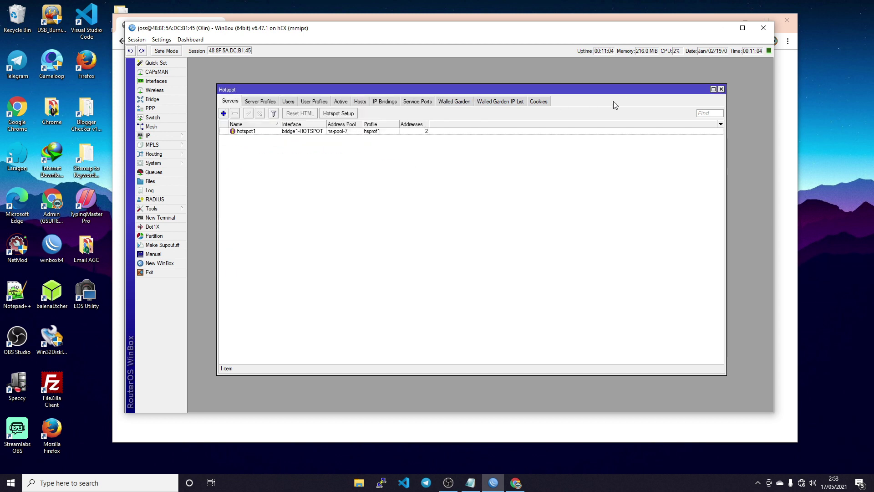
click(721, 90)
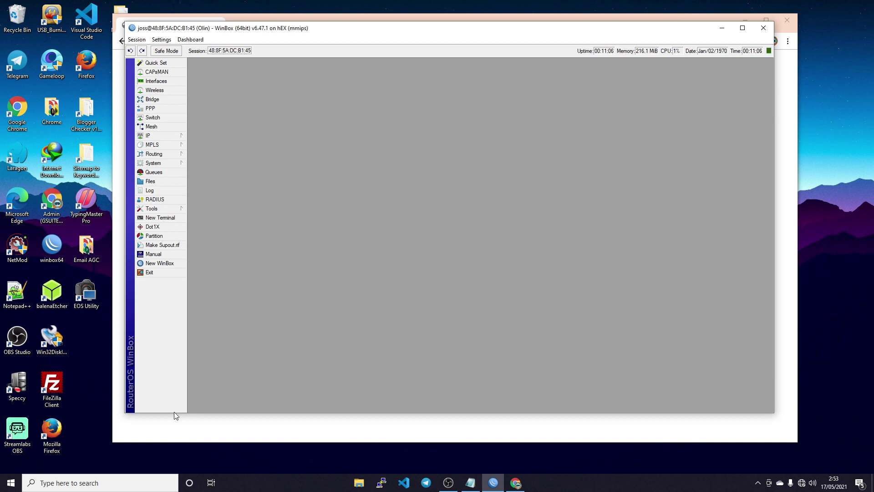
- Retry the No internet page, then go to Control Panel's network adapter settings
click(515, 483)
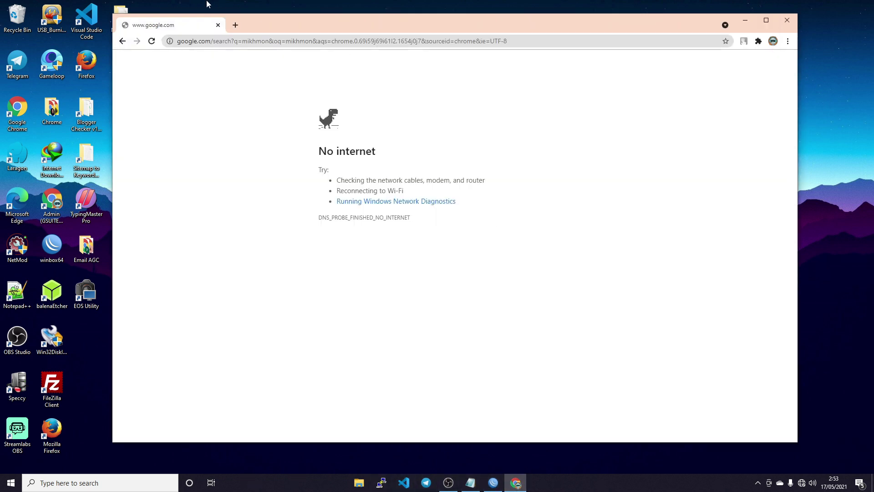
click(152, 42)
click(141, 482)
text(contr)
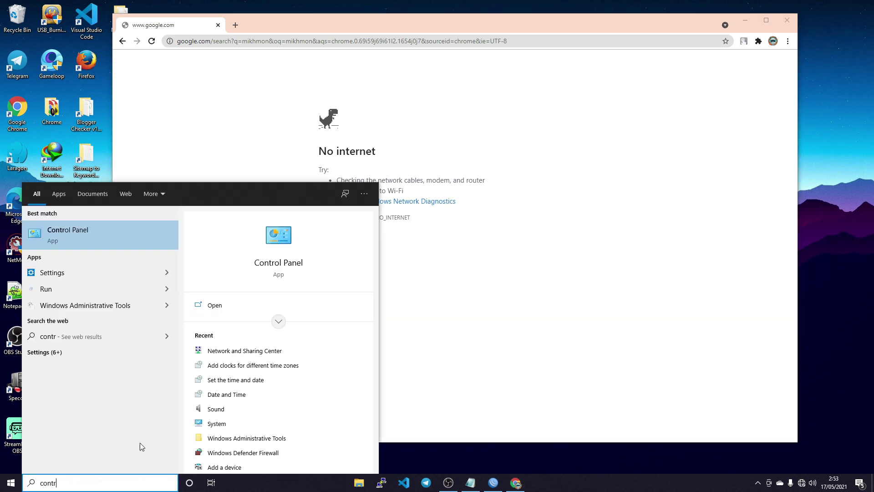
click(105, 237)
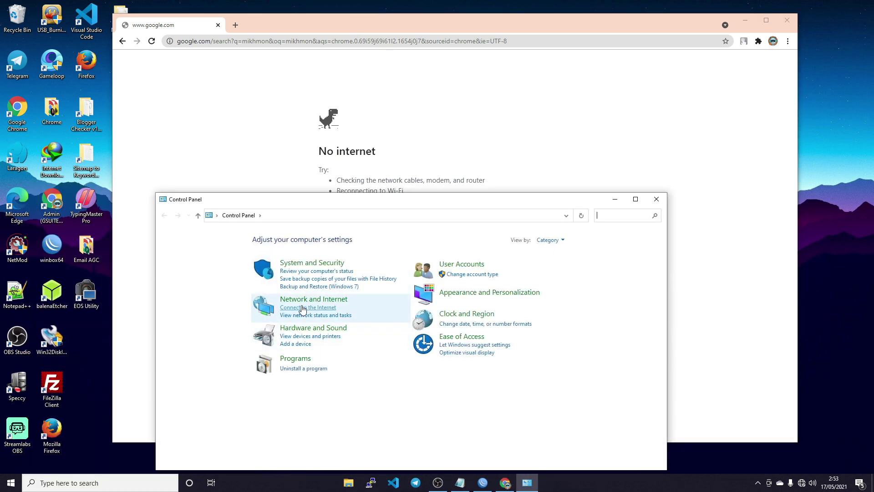
click(304, 301)
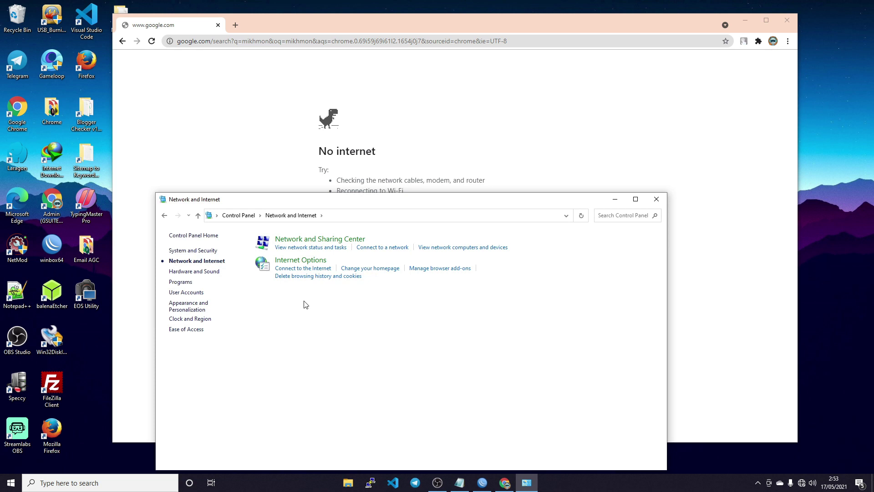
click(306, 242)
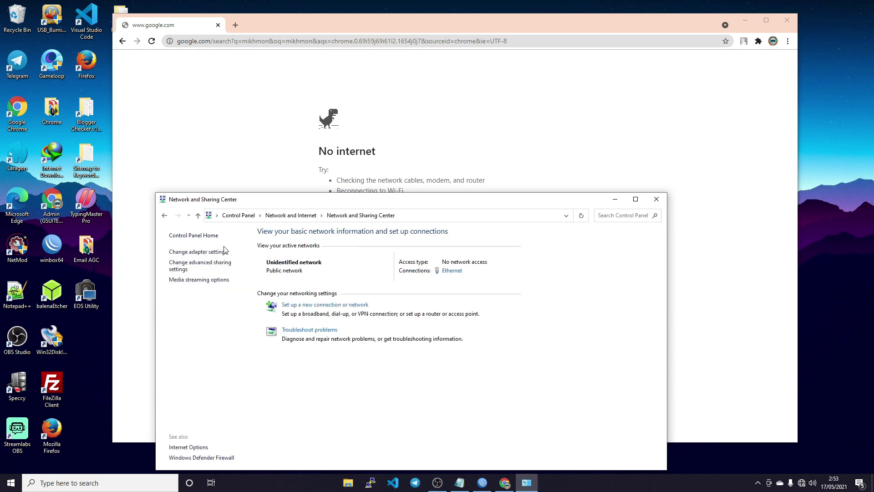
click(211, 252)
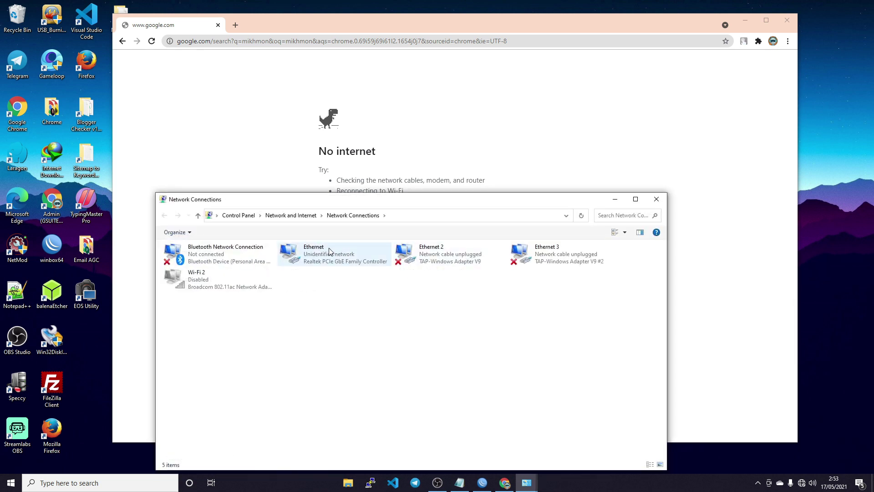
- Disable the Ethernet adapter and enable it again
right_click(332, 250)
click(315, 299)
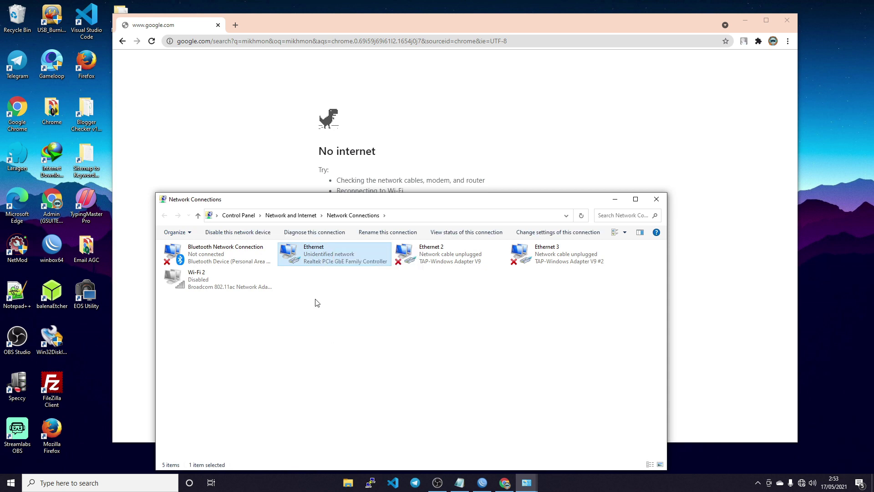
right_click(335, 256)
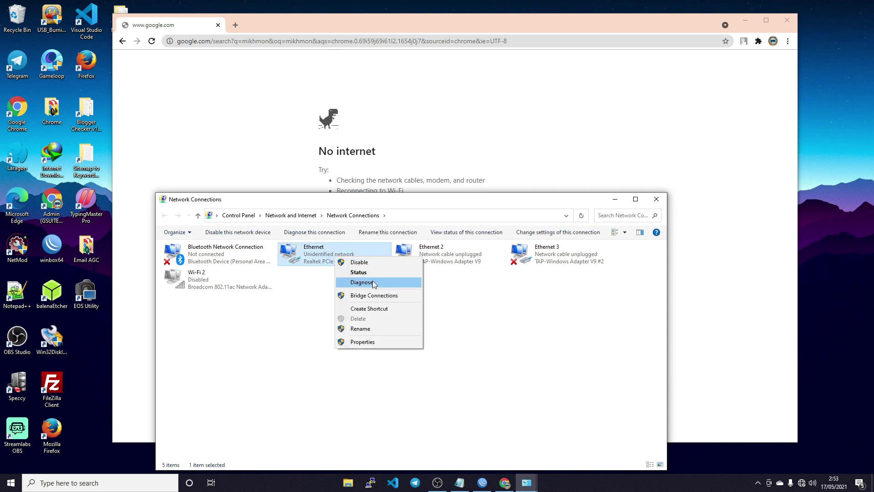
click(370, 263)
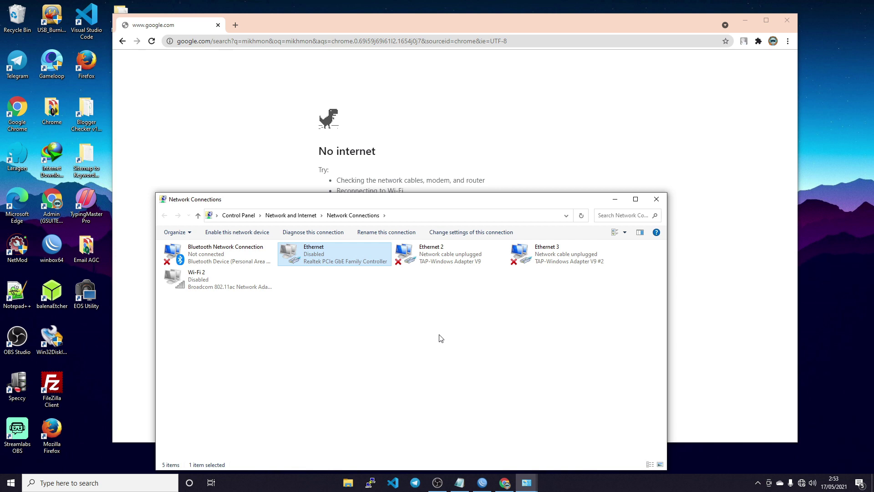
right_click(348, 258)
click(366, 264)
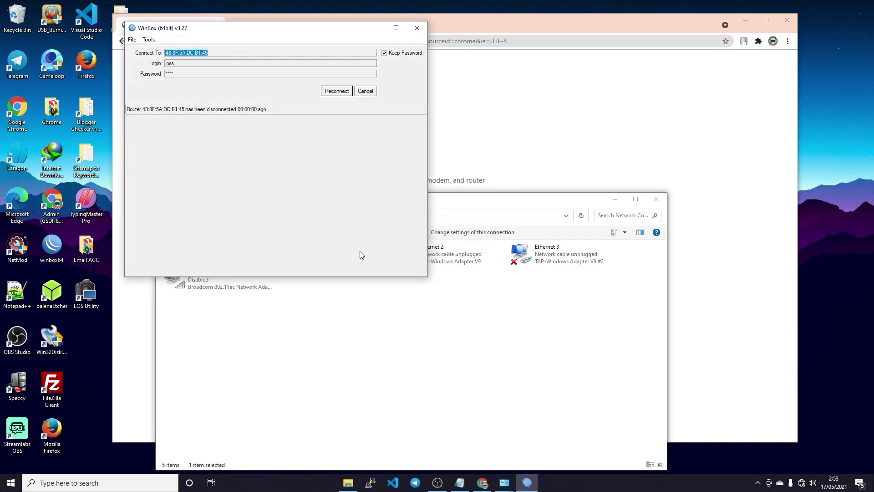
- Reconnect WinBox to the discovered hEX router, then reload the mikhmon search in Chrome
drag(357, 35, 681, 77)
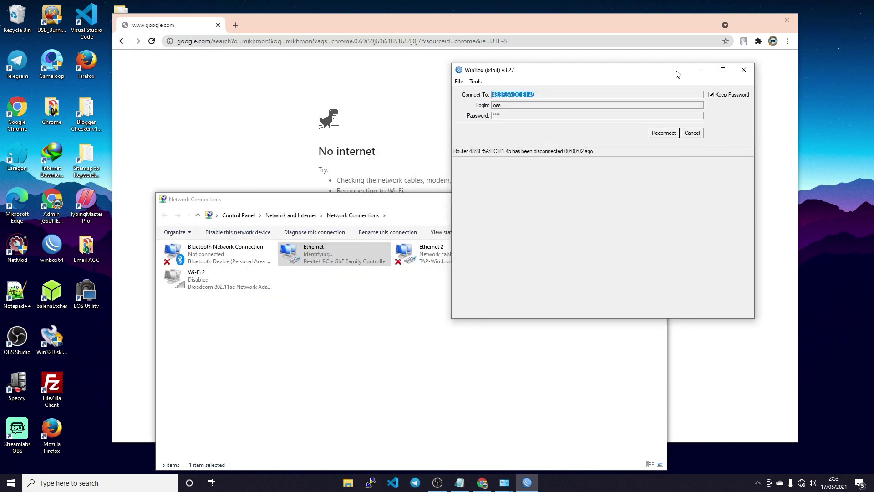
mouse_move(802, 484)
click(692, 134)
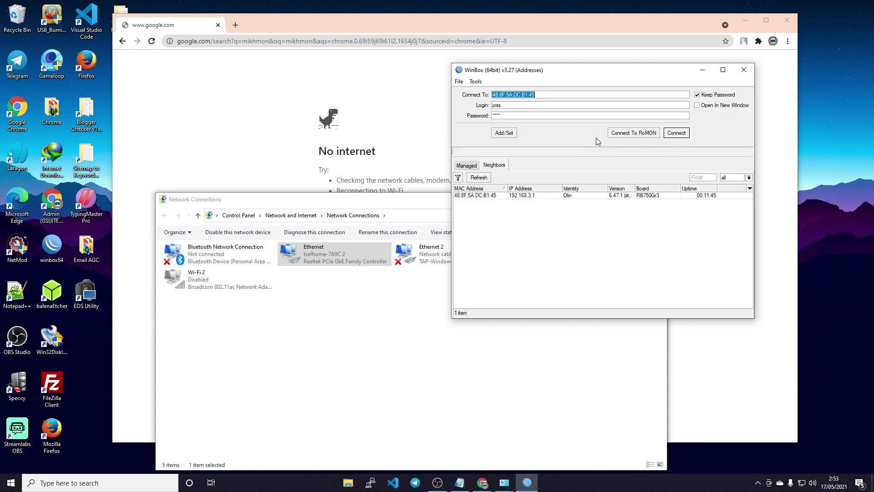
click(534, 197)
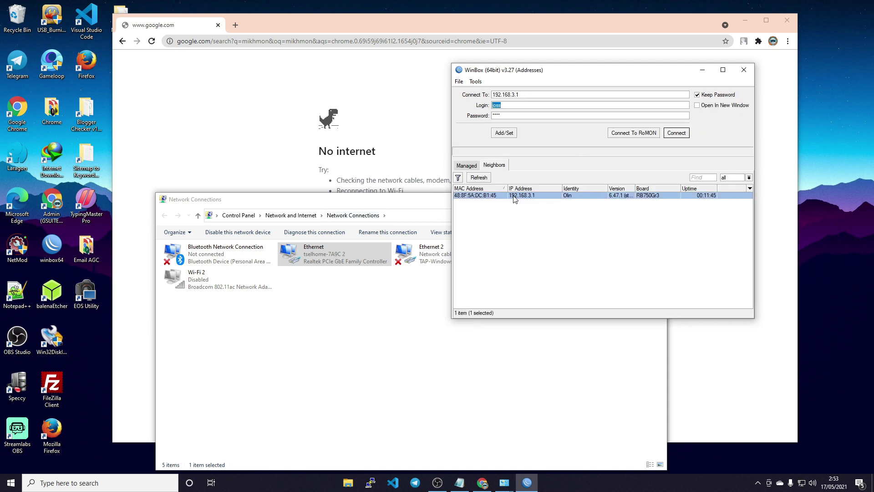
click(482, 196)
click(672, 132)
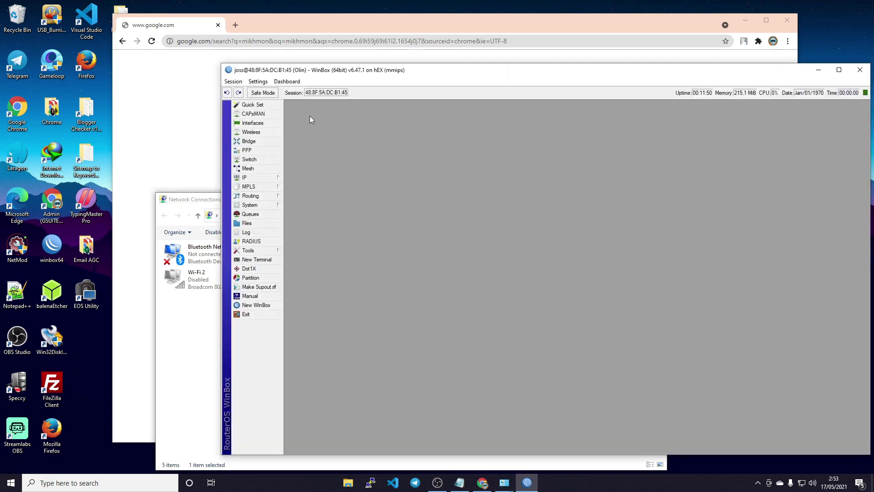
click(160, 115)
click(151, 41)
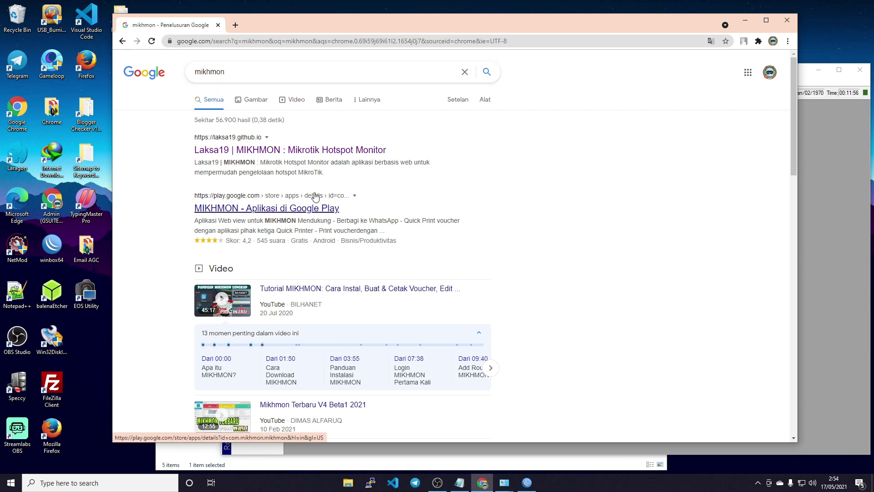
- Open the laksa19.github.io MIKHMON result, then minimize Chrome and reposition WinBox
click(288, 153)
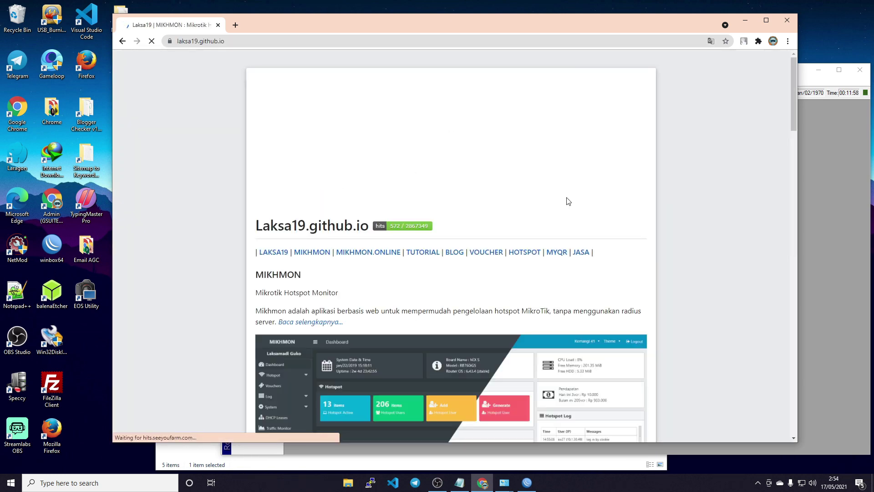
click(746, 19)
drag(414, 71, 320, 40)
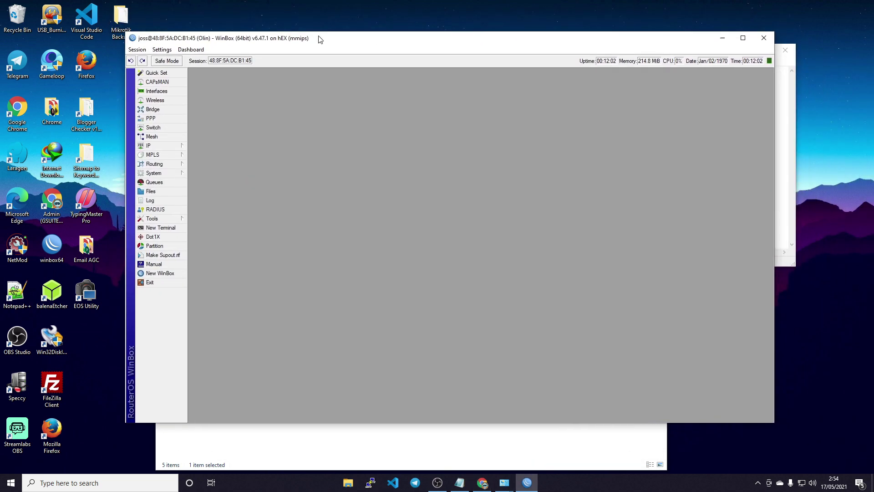
- Enable Allow Remote Requests in the router's DNS settings (servers 1.1.1.1, 1.0.0.1) and apply
click(237, 471)
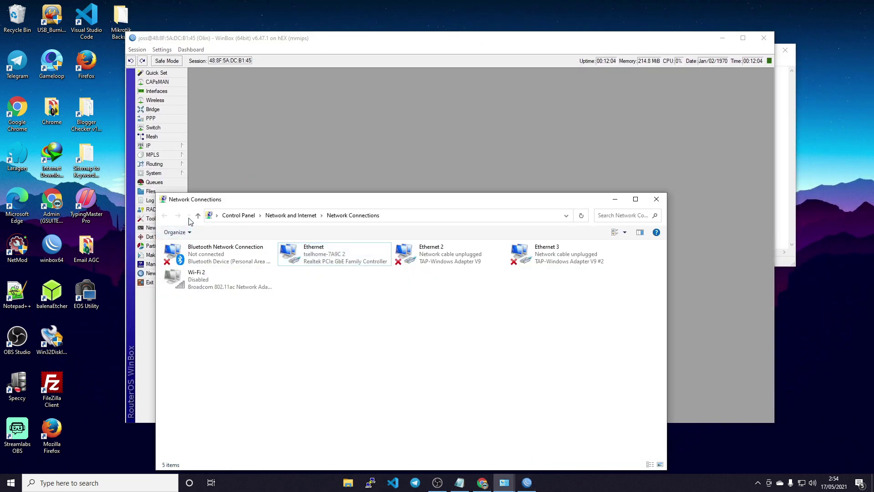
click(612, 199)
click(159, 149)
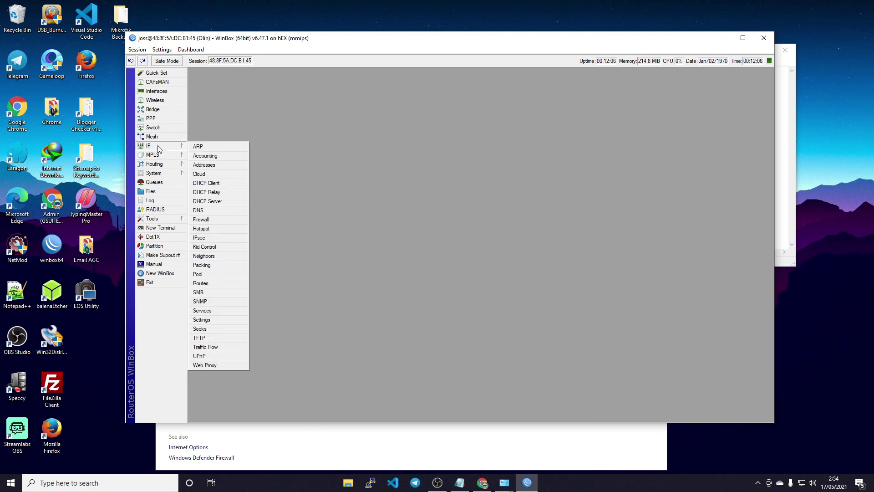
click(207, 210)
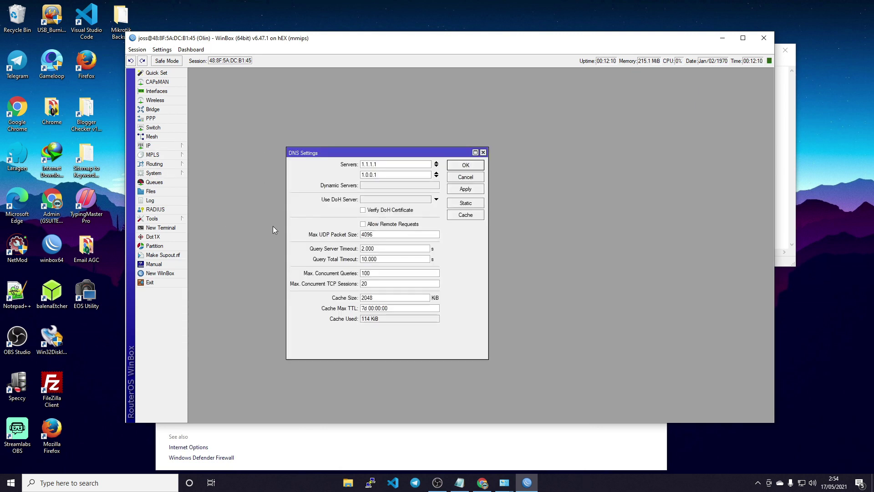
click(370, 224)
click(471, 190)
click(468, 167)
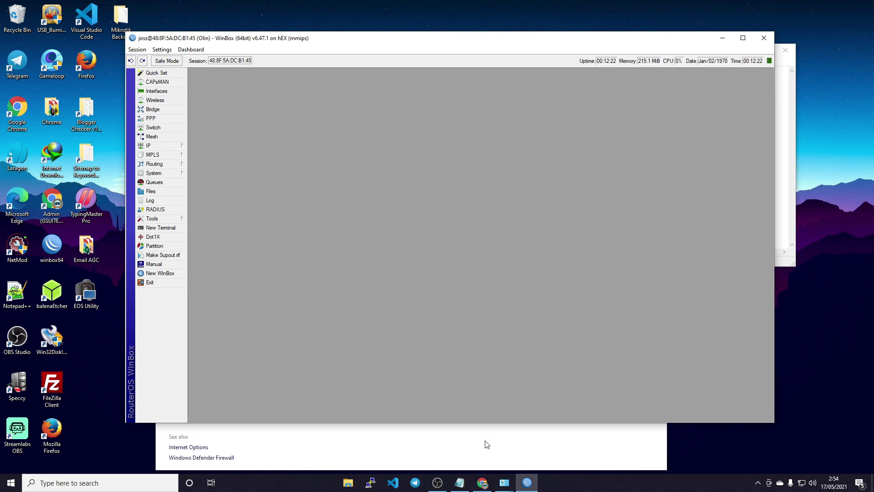
- Open the Laksa19 blog's Set last Date & Time post showing the datetime script steps
click(482, 483)
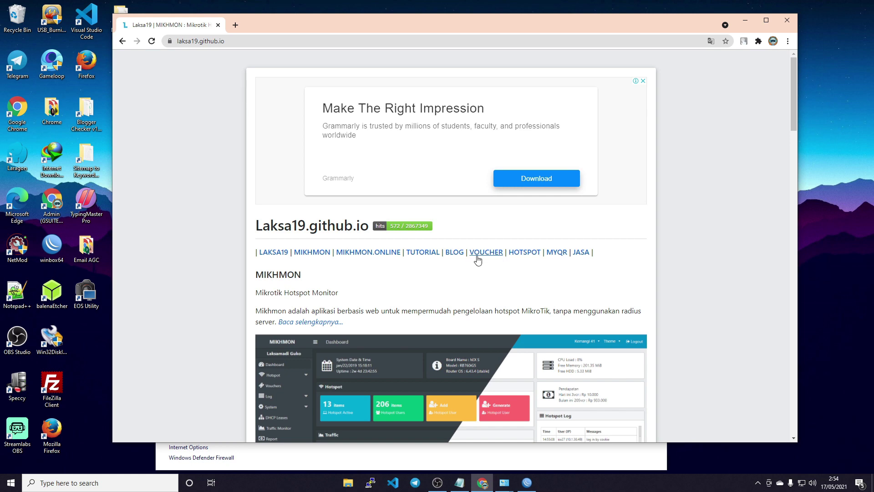
click(457, 256)
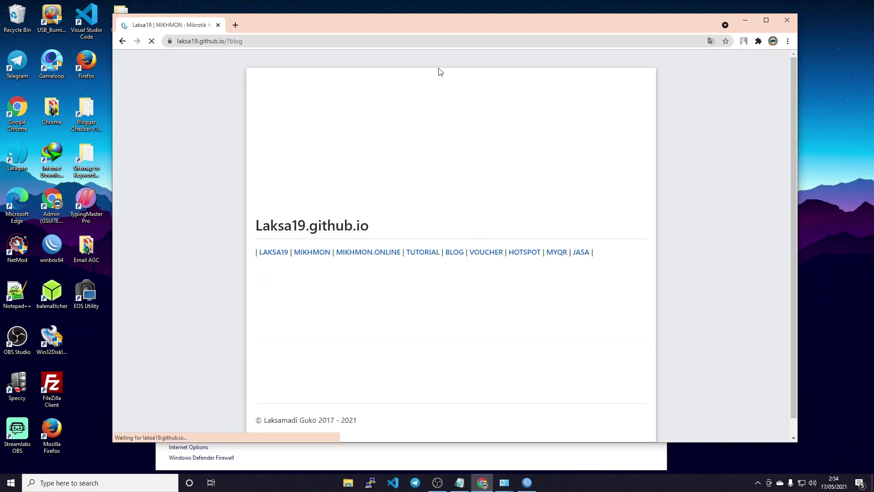
scroll(369, 124, down, 3)
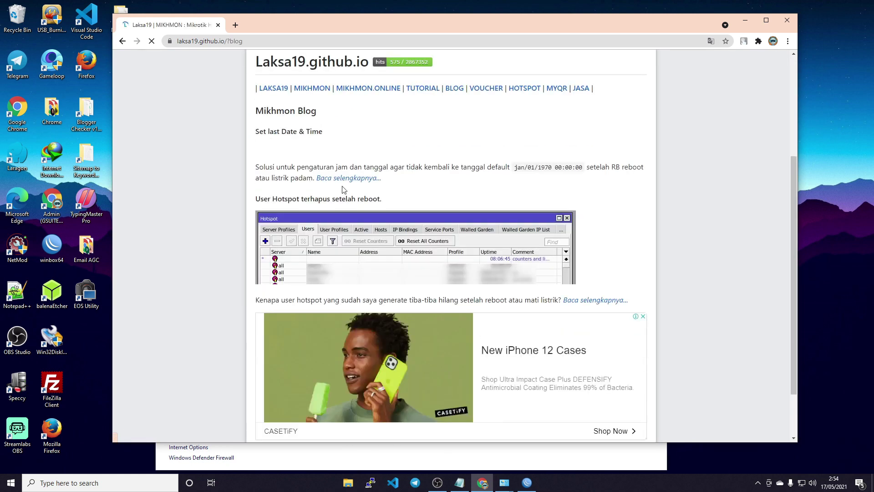
scroll(332, 173, down, 3)
scroll(321, 126, up, 3)
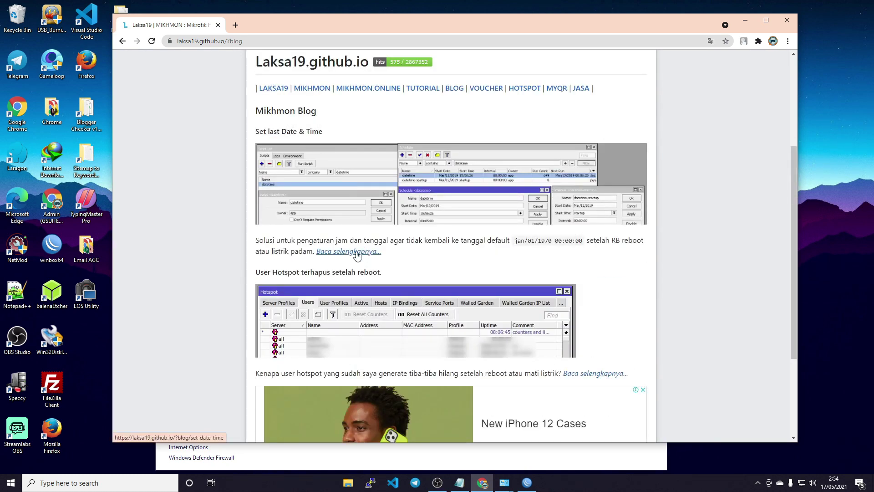
click(354, 251)
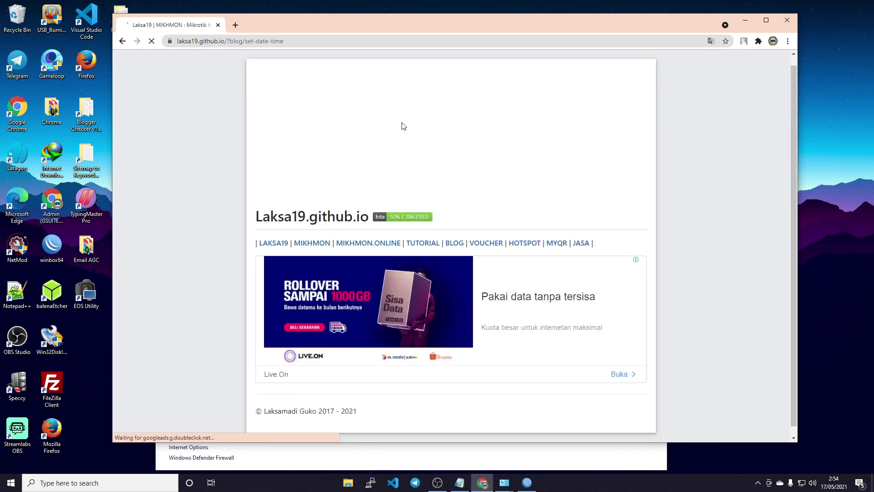
scroll(402, 126, down, 1)
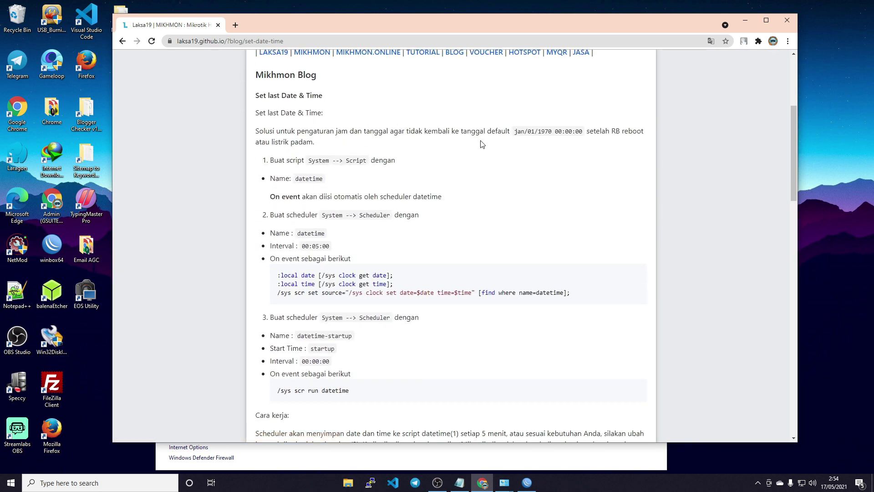
drag(532, 31, 429, 26)
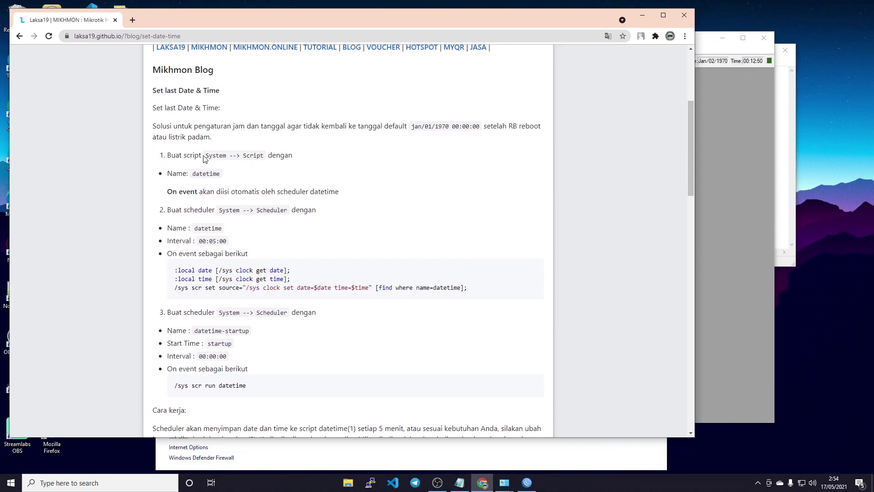
click(526, 482)
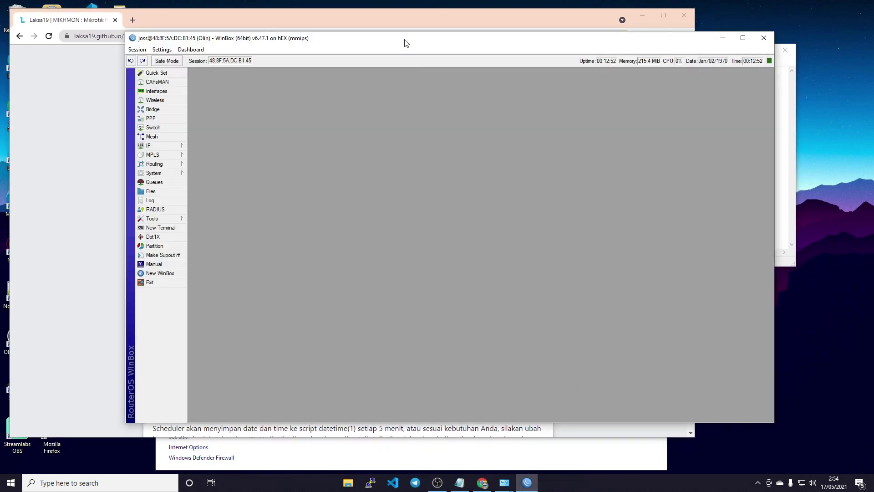
- Add a new script named datetime in System > Scripts and save it
drag(364, 43, 601, 50)
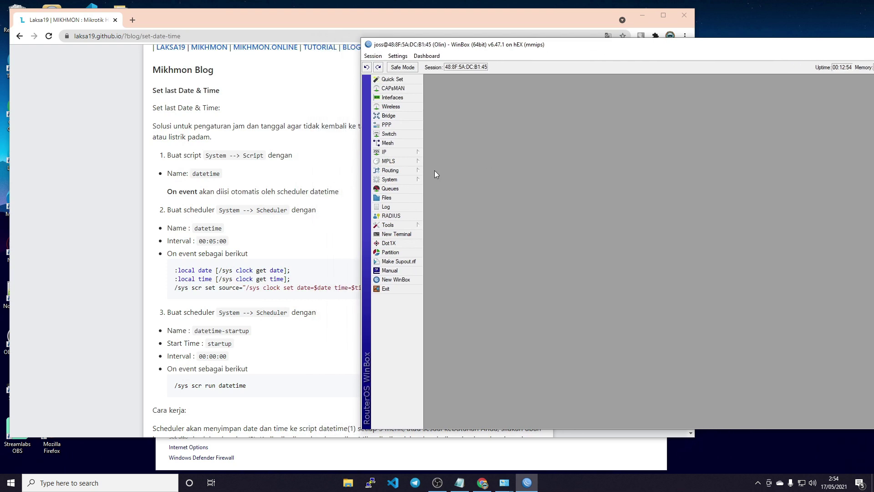
click(397, 181)
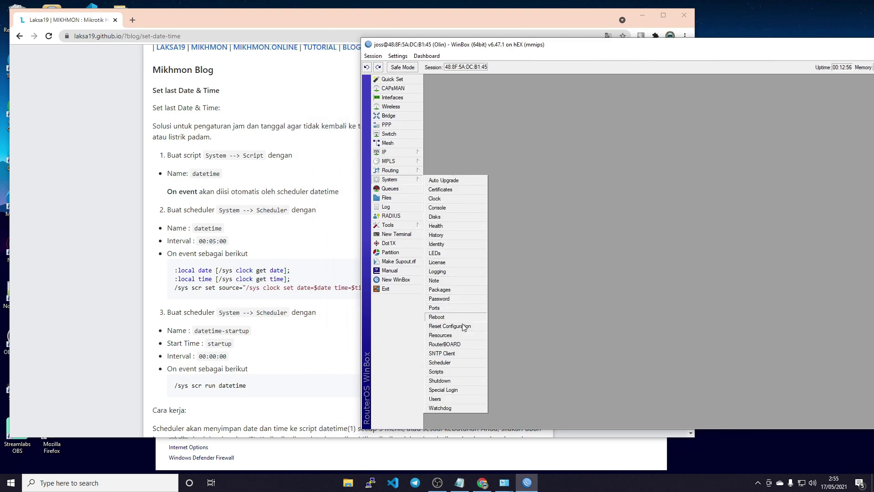
click(451, 371)
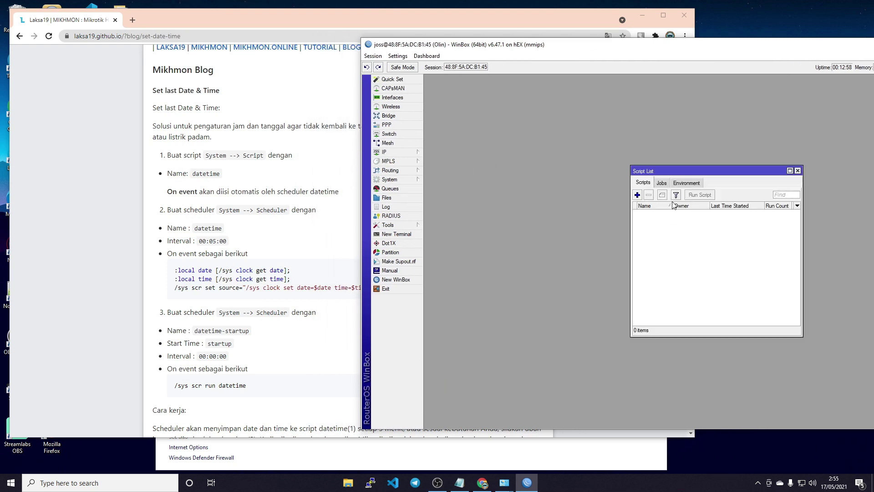
drag(695, 171, 643, 153)
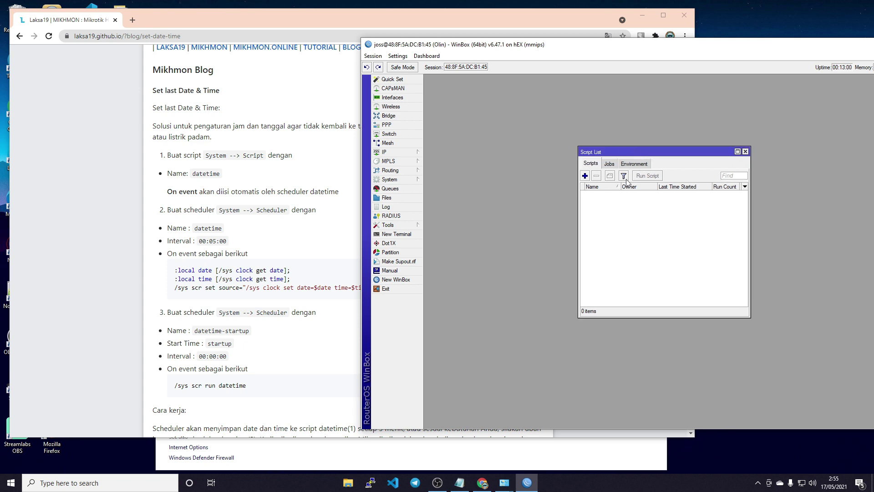
click(585, 176)
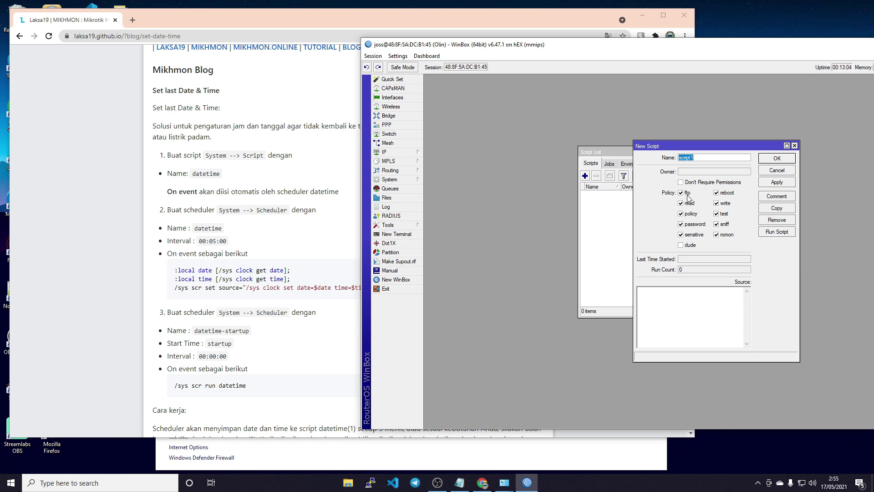
text(datetime)
click(777, 183)
click(777, 158)
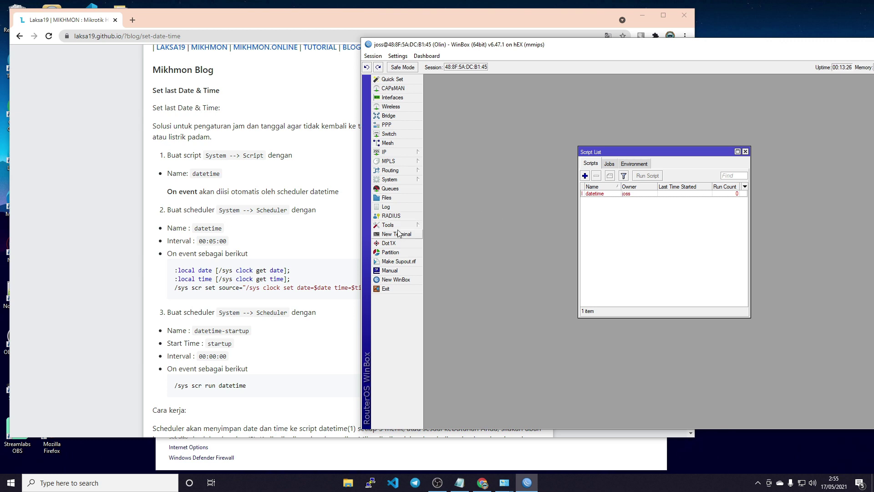
click(391, 179)
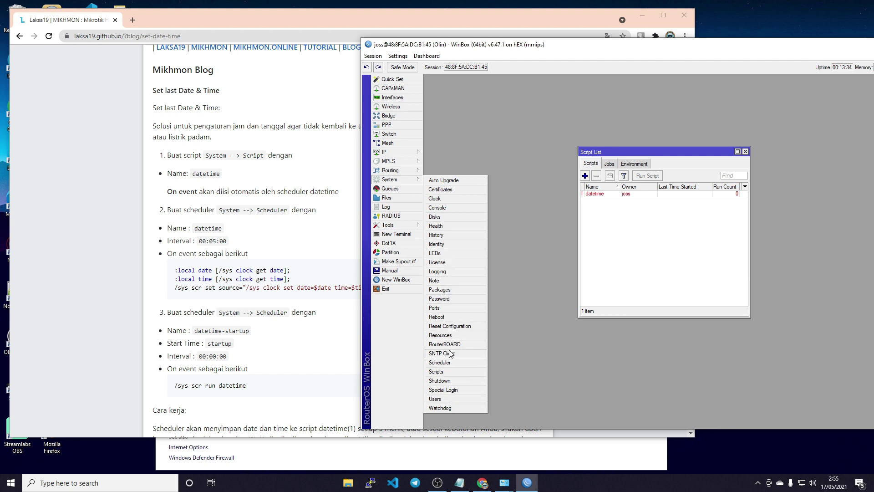
- Open the Scheduler, add a new schedule, and begin typing the name 'datetime'
click(440, 362)
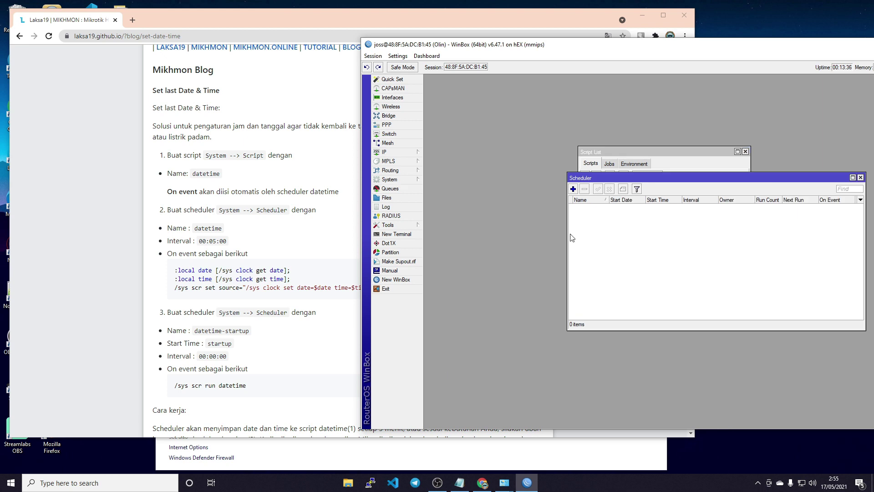
drag(631, 172, 526, 132)
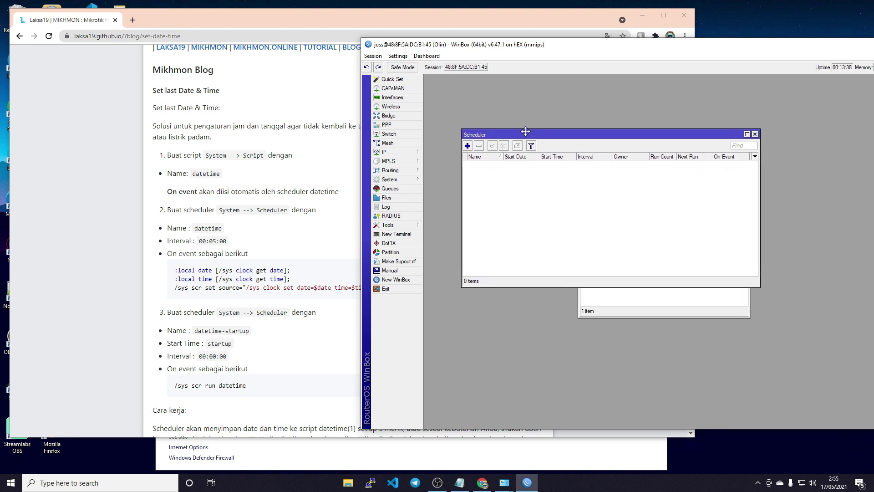
click(468, 146)
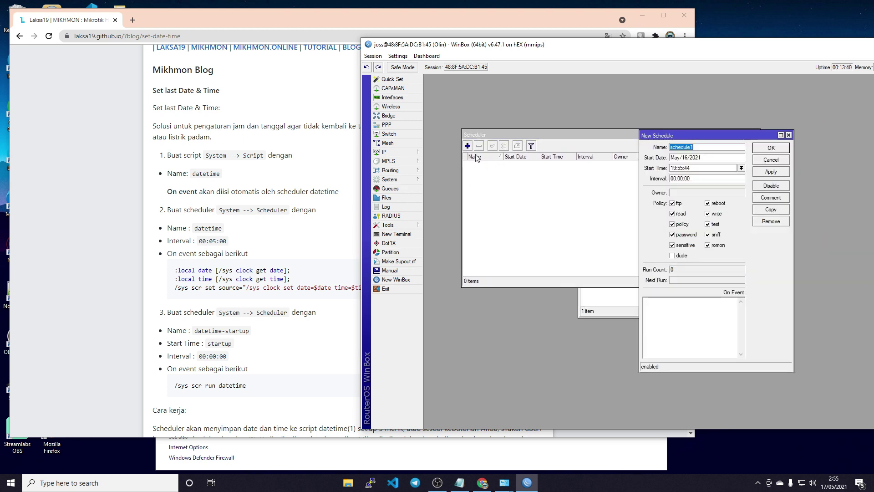
text(datetime)
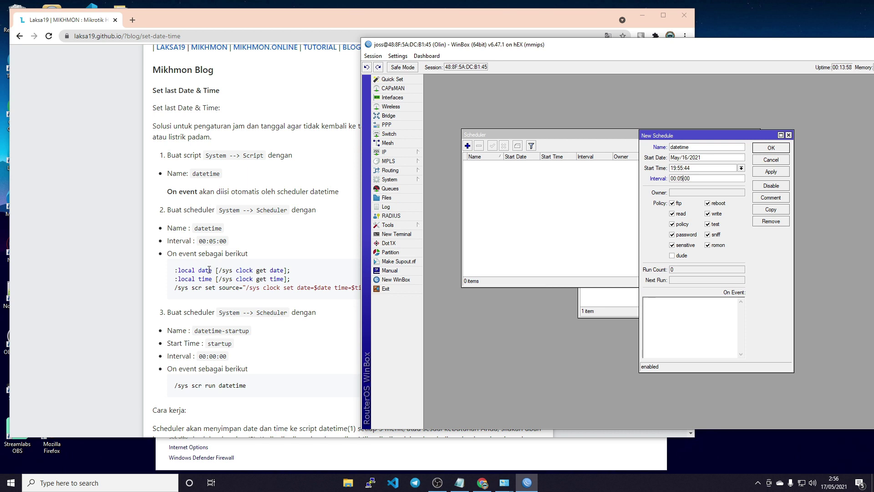
- Copy the three-line On event script from the blog's datetime tutorial
click(191, 276)
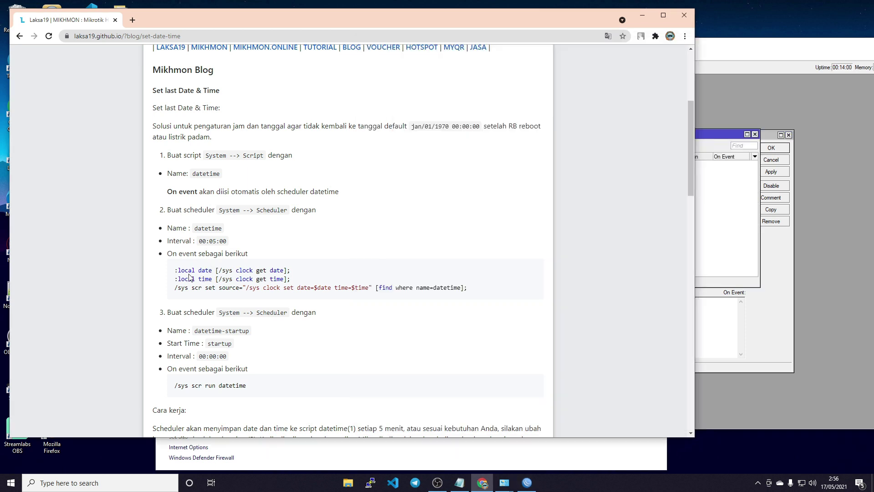
drag(175, 273, 474, 294)
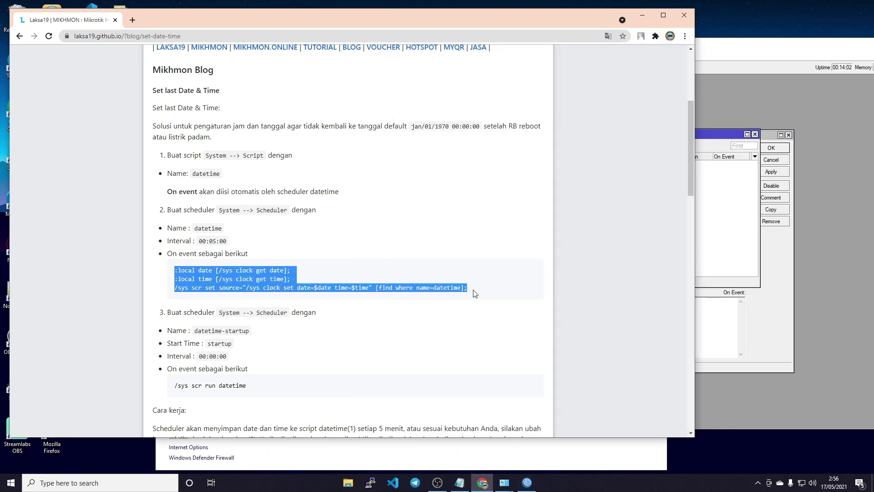
right_click(464, 288)
click(482, 293)
- Paste the script into the datetime schedule's On Event box and save the schedule
click(714, 330)
key(super+v)
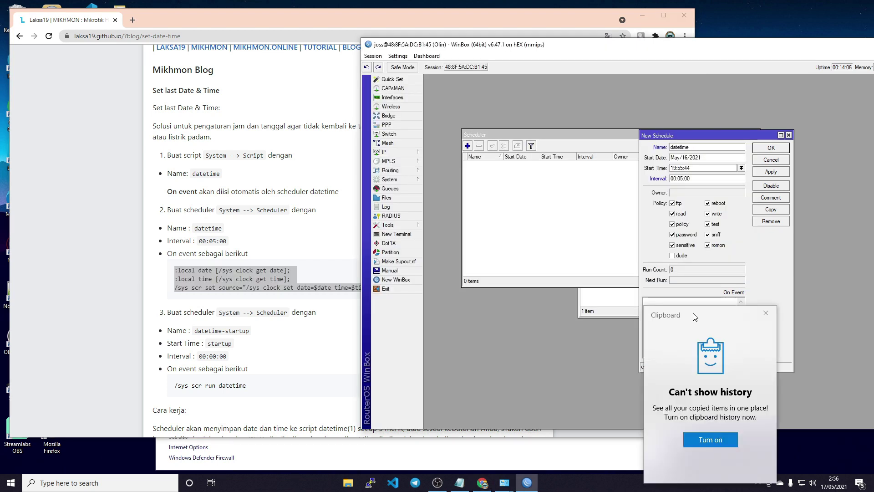
click(689, 304)
key(ctrl+v)
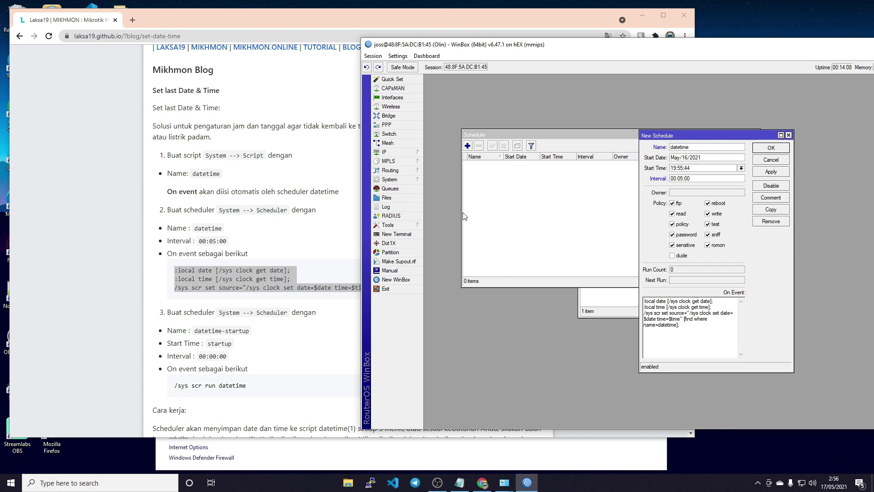
scroll(245, 228, down, 1)
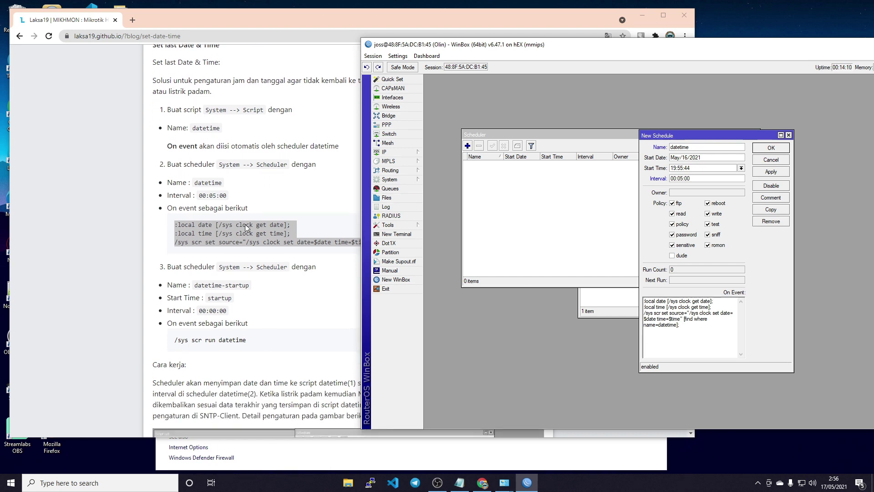
click(770, 172)
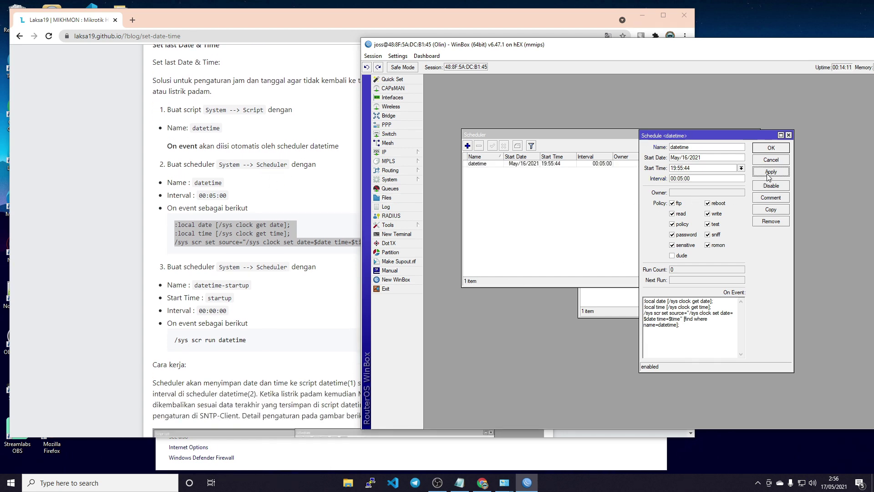
click(771, 148)
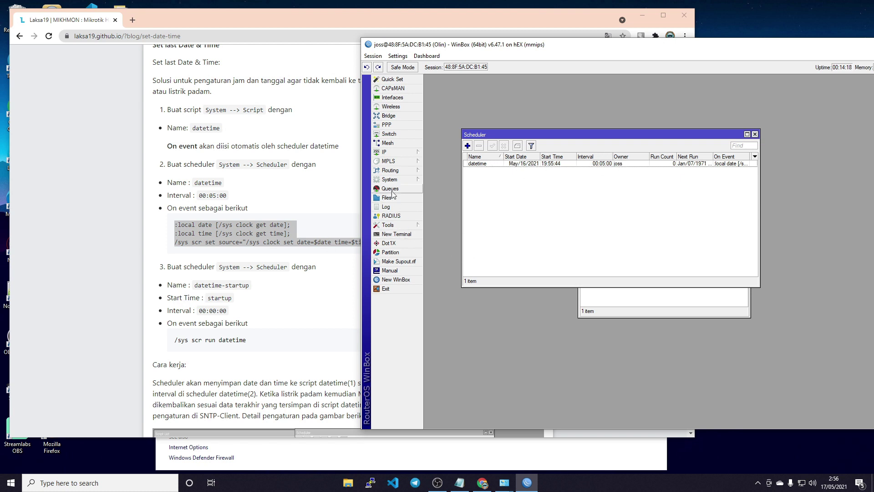
- Close the Scheduler and the window behind it, then reopen System > Scheduler
click(300, 304)
scroll(165, 275, down, 1)
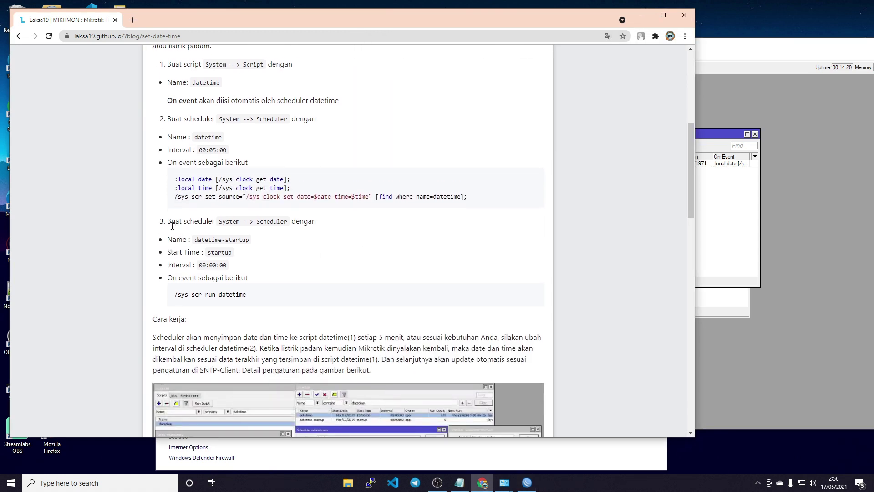
click(830, 204)
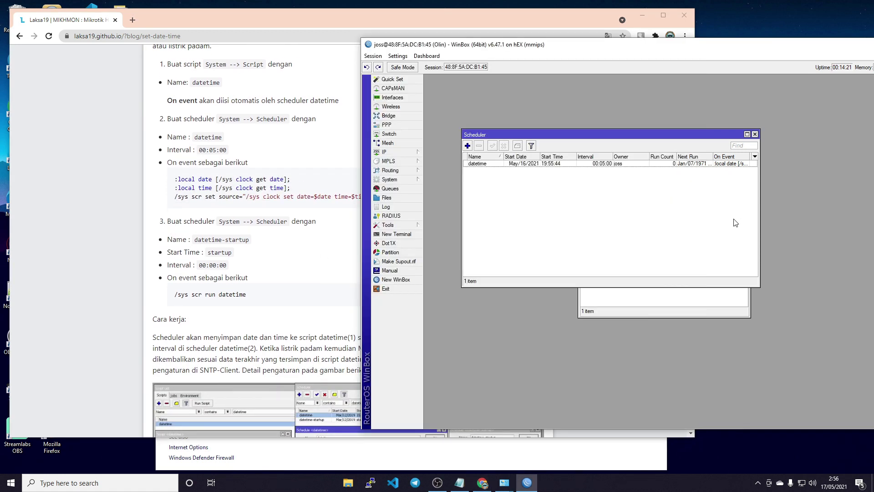
click(755, 135)
click(746, 150)
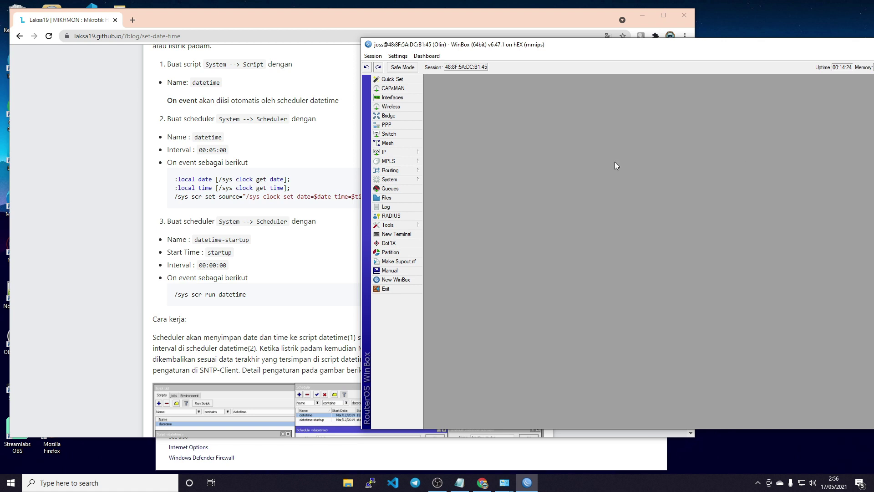
click(395, 181)
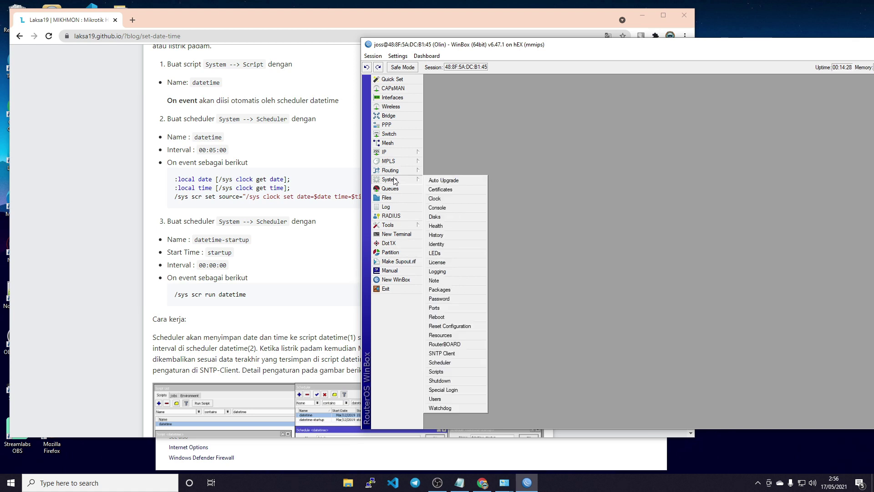
click(448, 362)
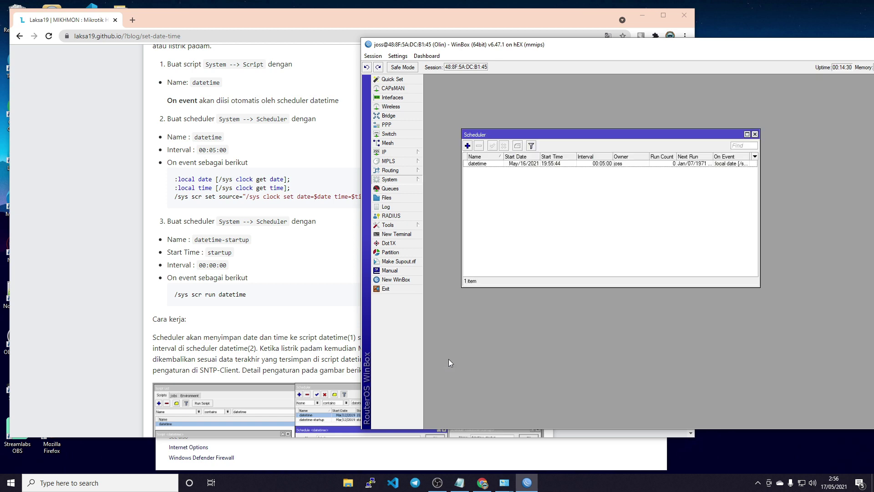
- Add a new schedule named datetime-startup with its start time set to startup
click(468, 146)
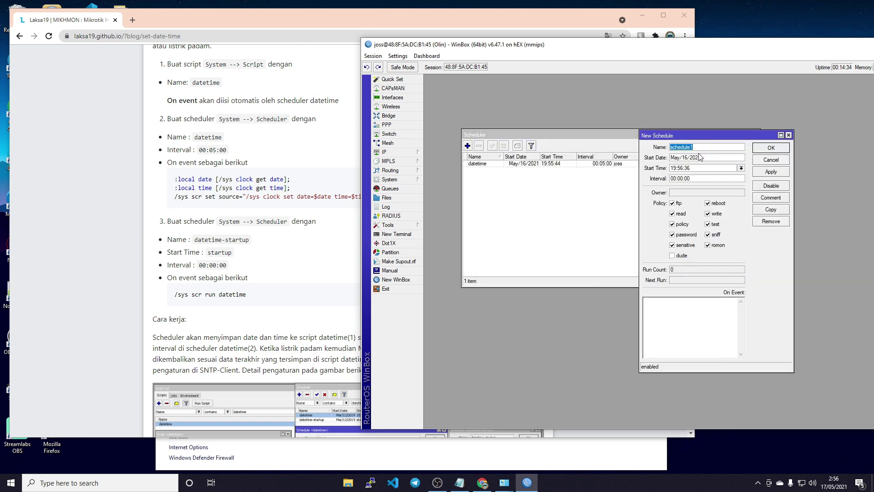
text(datetime-startup)
click(741, 168)
click(711, 174)
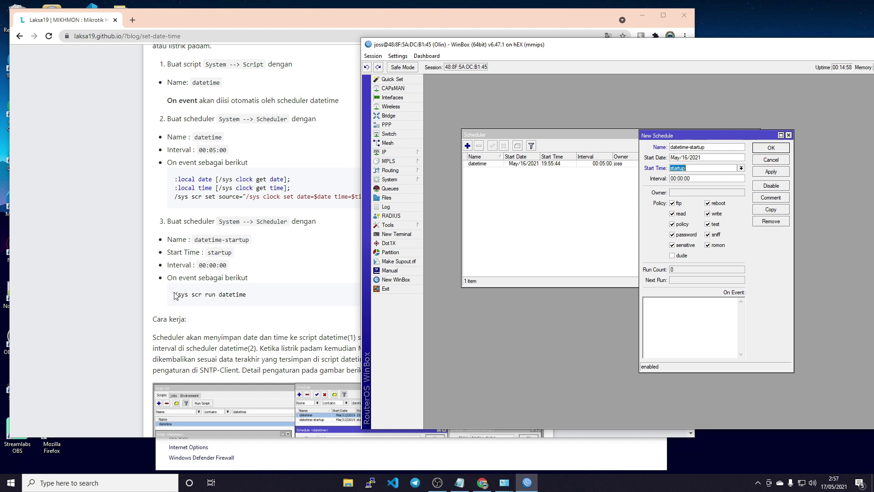
- Copy '/sys scr run datetime' from the blog into On Event and save the schedule
drag(175, 295, 285, 296)
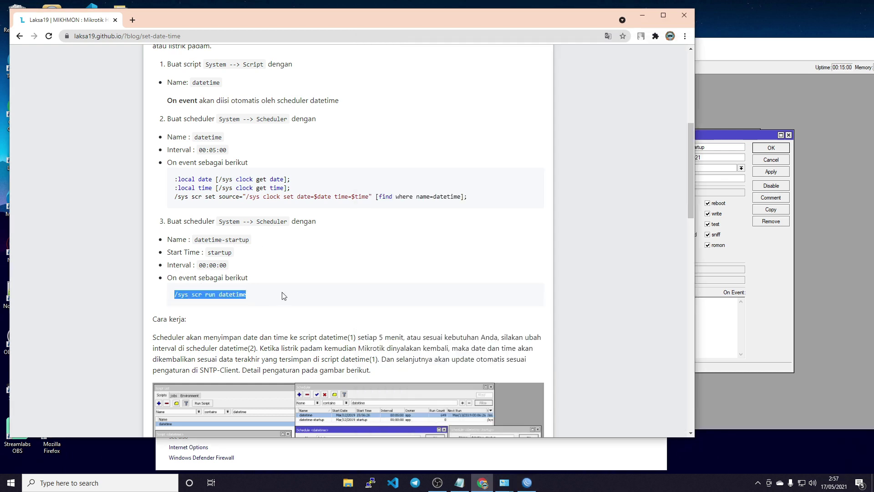
right_click(237, 295)
click(254, 301)
click(713, 321)
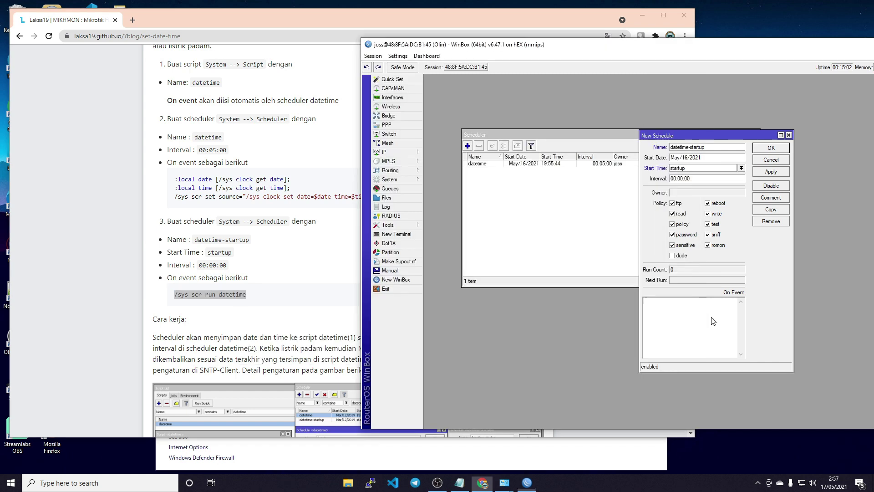
key(ctrl+v)
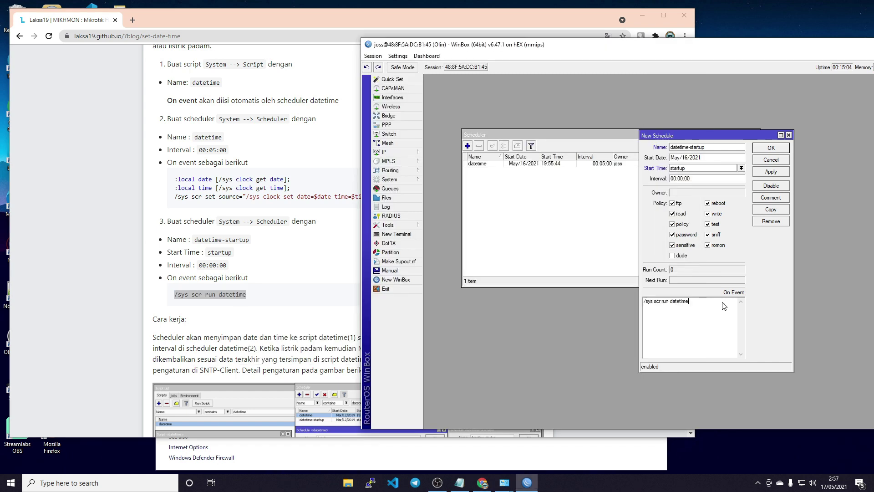
click(783, 172)
click(771, 149)
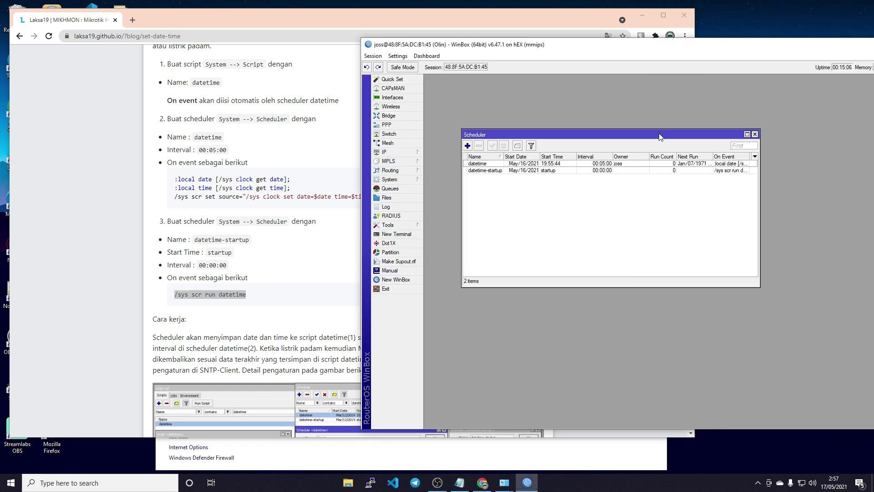
- Check the datetime script in System > Scripts, then close the Script List and Scheduler
click(396, 180)
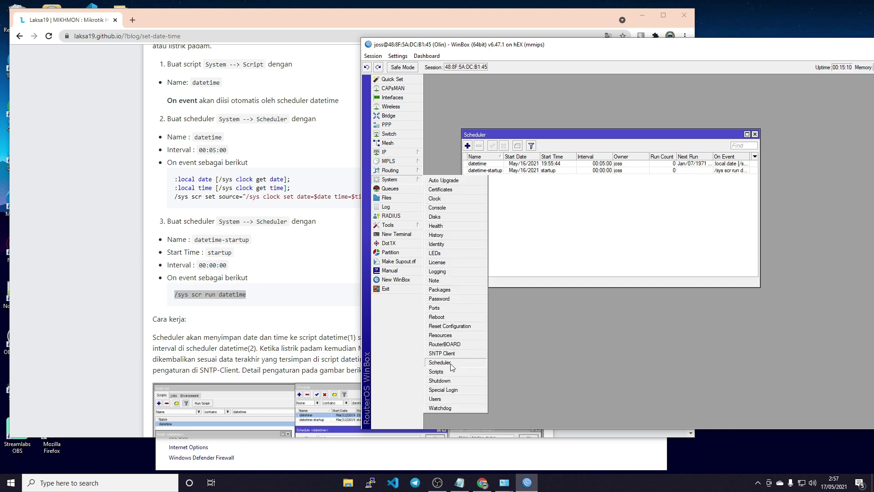
scroll(246, 233, up, 4)
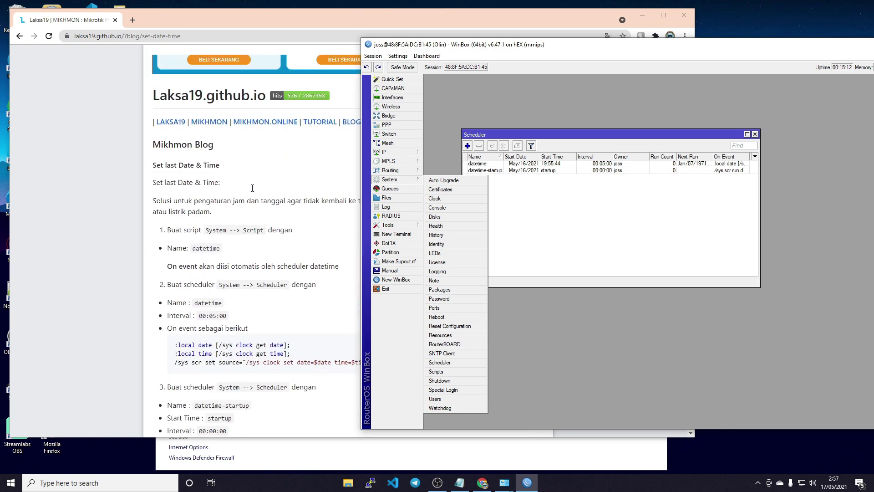
click(439, 371)
click(629, 194)
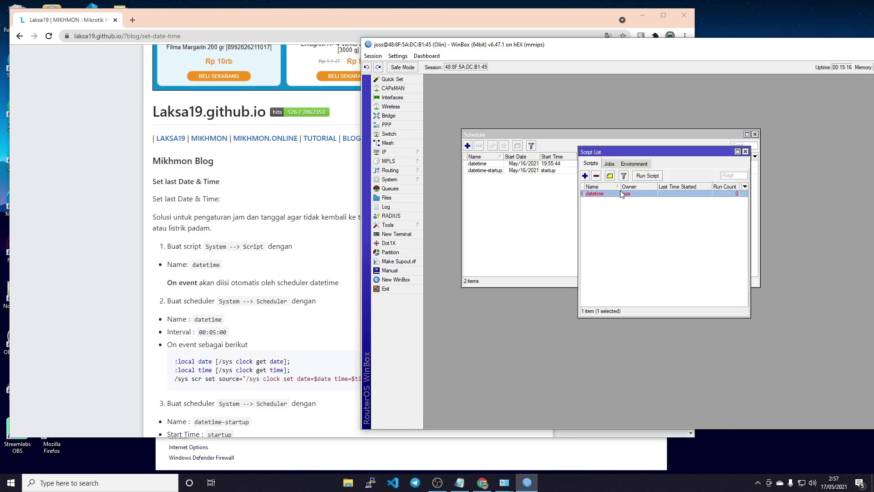
drag(578, 210, 478, 210)
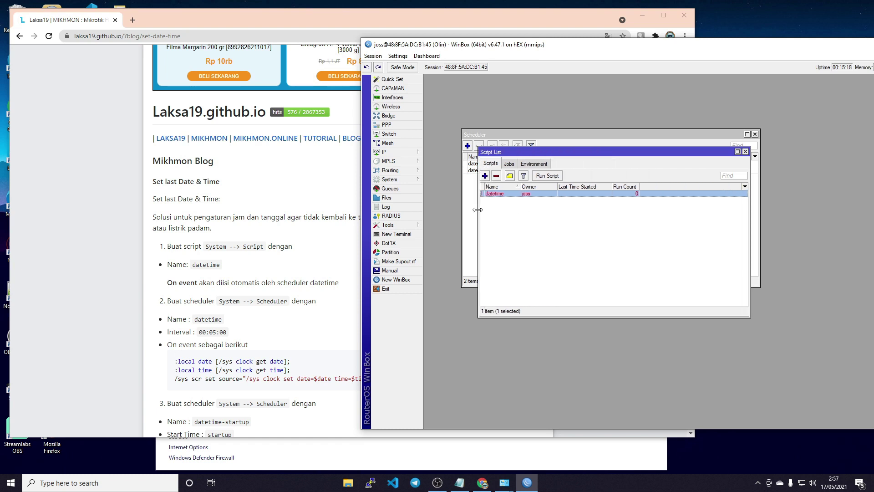
click(745, 151)
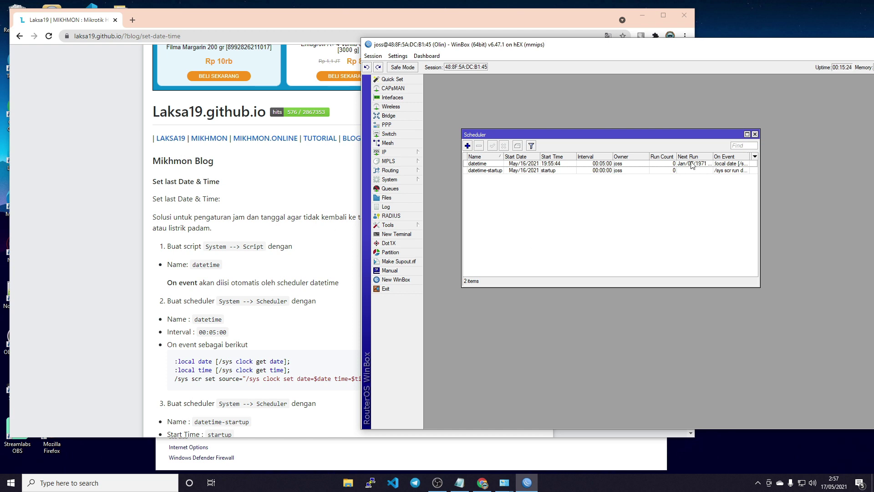
click(754, 134)
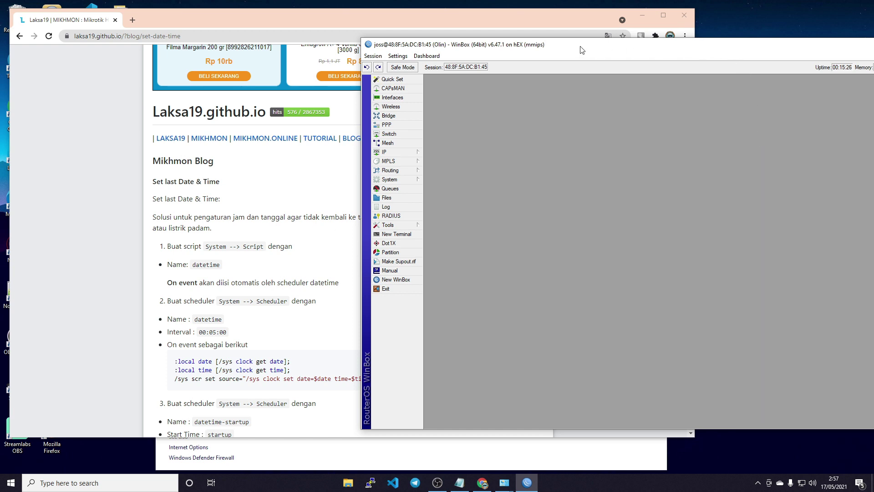
- Move the router window fully onto the screen and expand the IP menu
drag(592, 46, 366, 31)
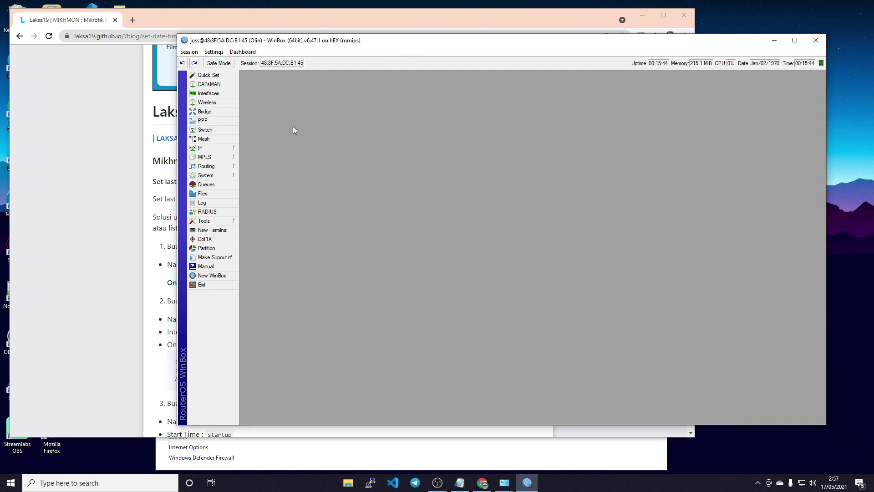
click(212, 149)
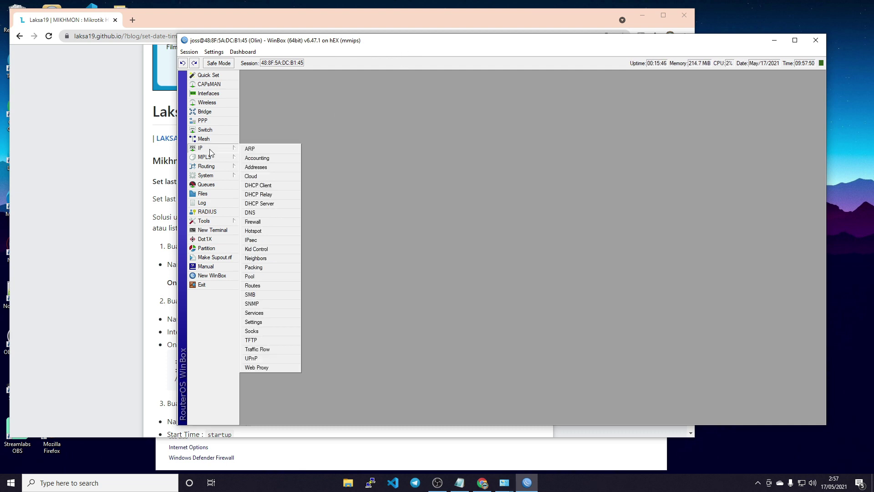
- Open IP > Hotspot and review the Servers, Server Profiles, Users, User Profiles and Active tabs
click(268, 231)
click(324, 117)
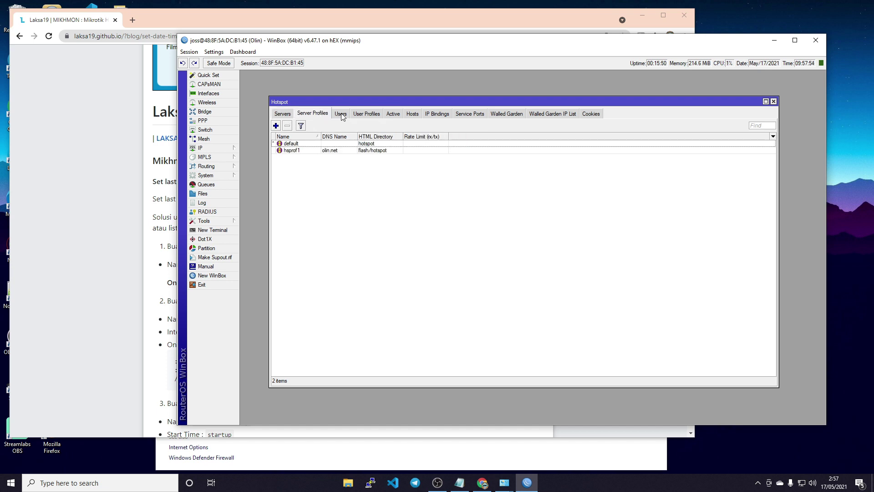
click(342, 117)
click(366, 117)
click(311, 117)
click(281, 117)
click(318, 117)
click(345, 118)
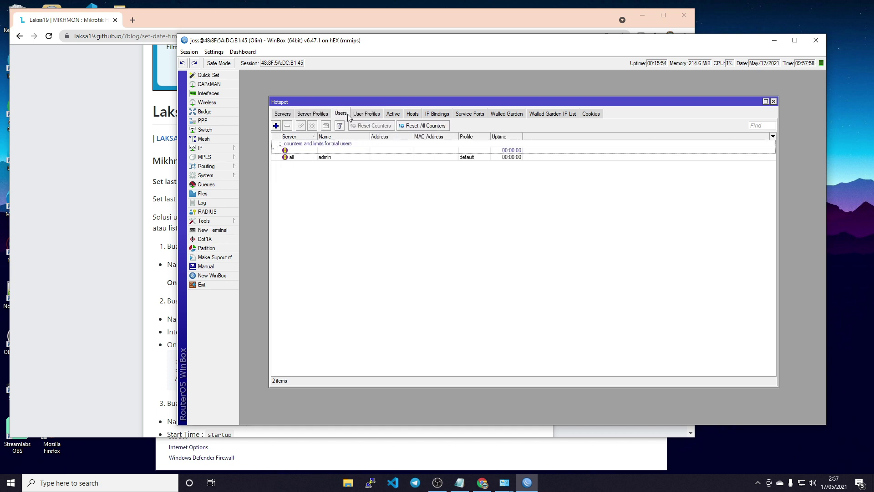
click(366, 117)
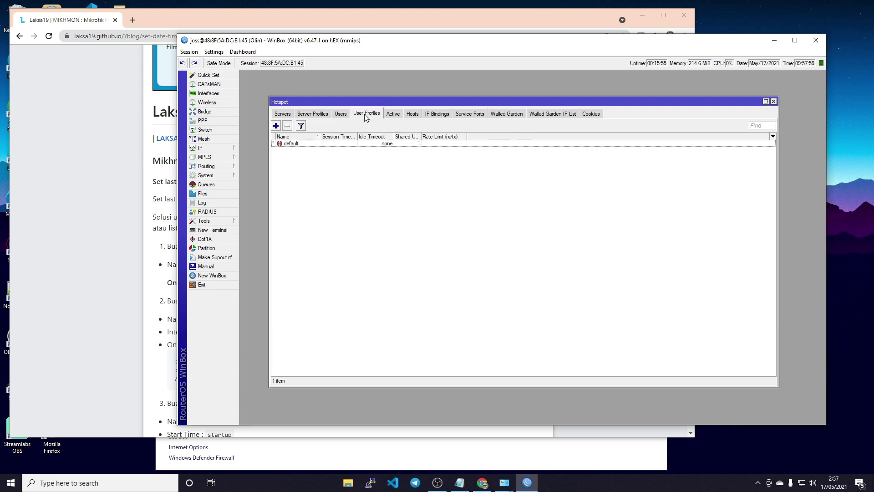
click(395, 114)
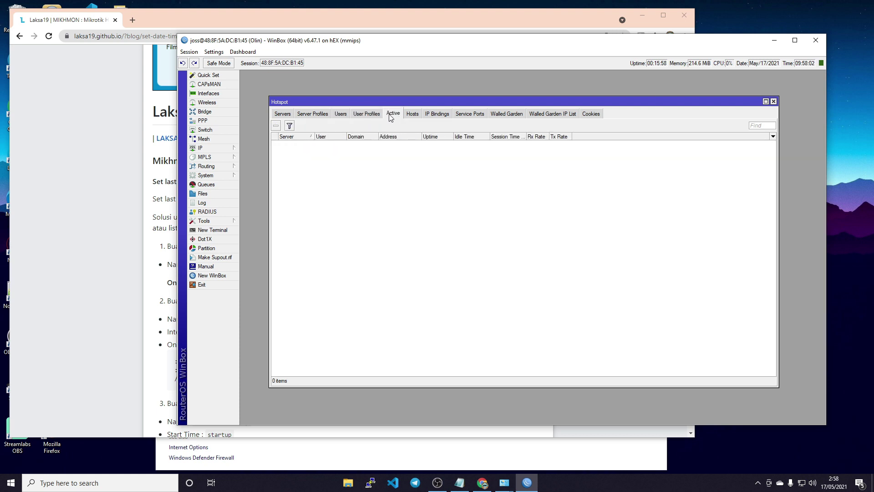
- Recheck the hotspot tabs, inspect IP Bindings, and close the Hotspot window
click(369, 117)
click(341, 115)
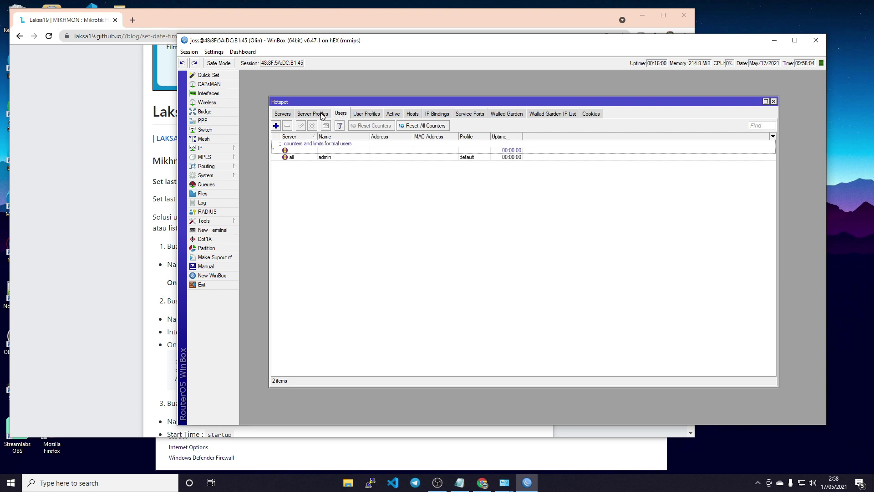
click(317, 115)
click(286, 115)
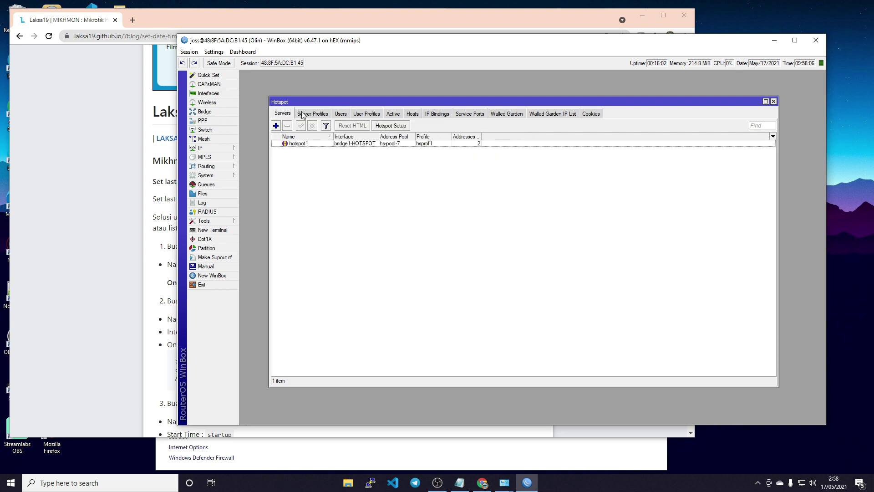
click(305, 115)
click(340, 116)
click(383, 115)
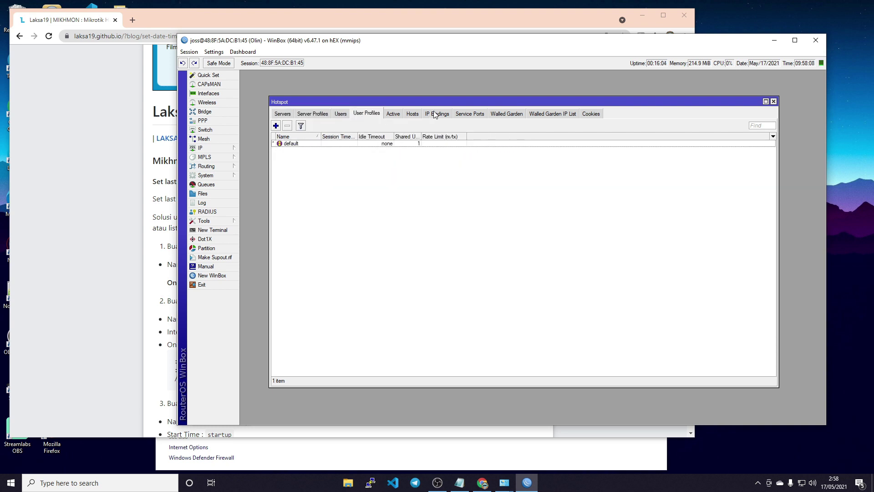
click(437, 114)
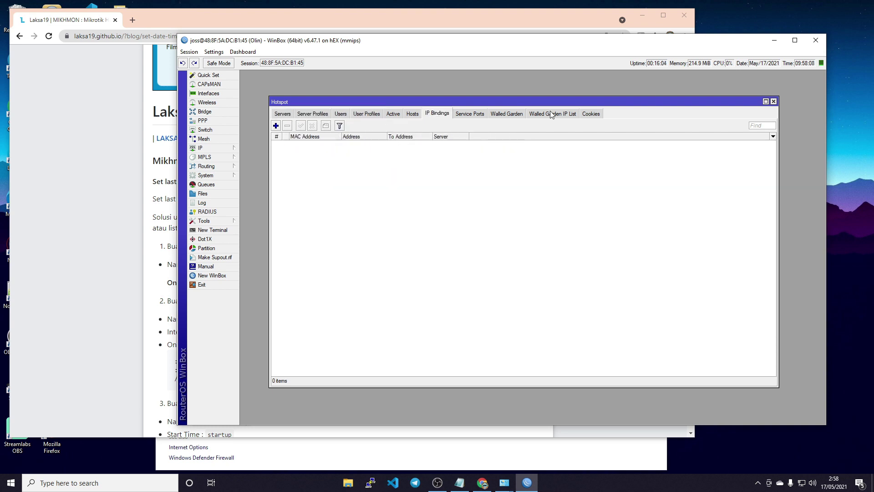
click(773, 101)
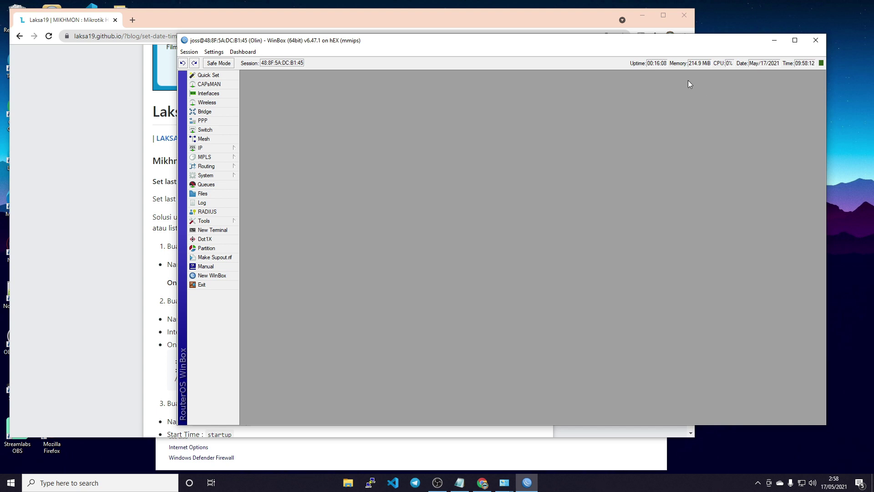
- Open 192.168.1.1 in a new browser tab and log in to OpenWrt as root
click(774, 40)
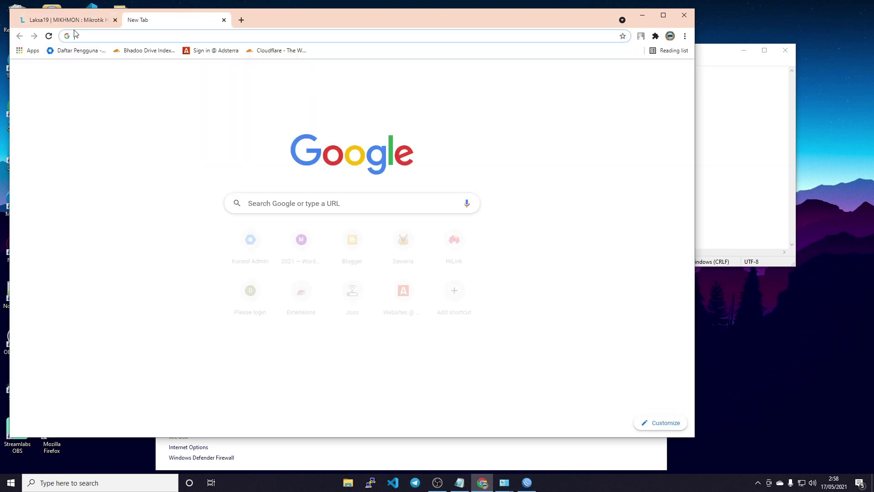
click(133, 20)
text(192.168.1.1)
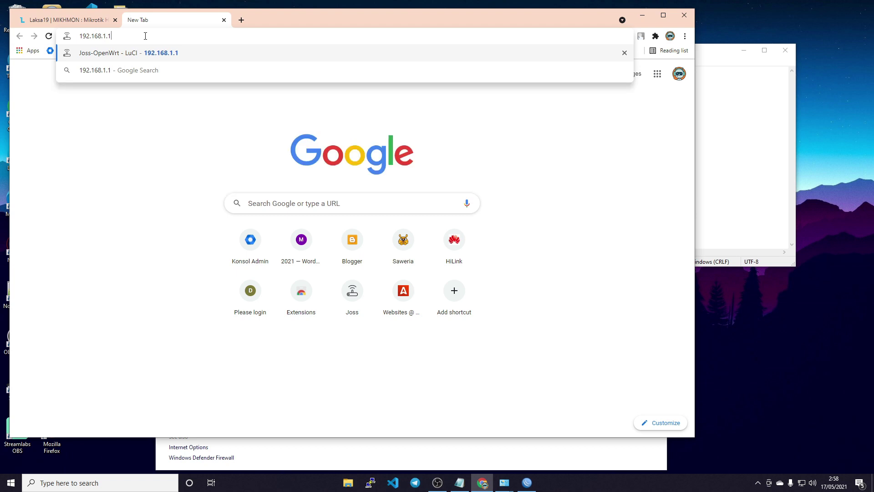
key(Return)
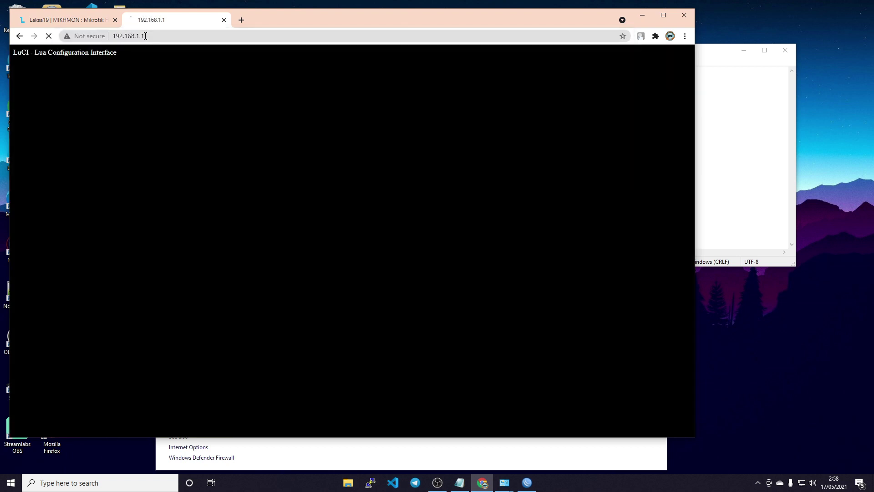
text(1234)
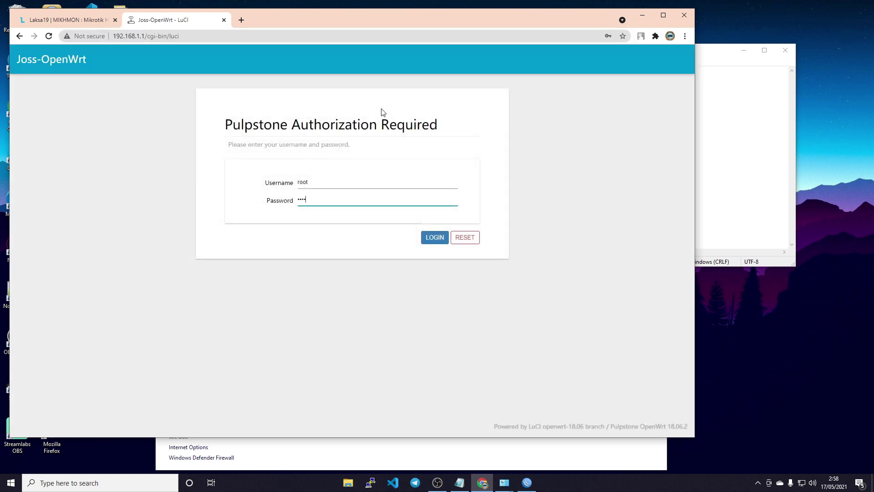
key(Return)
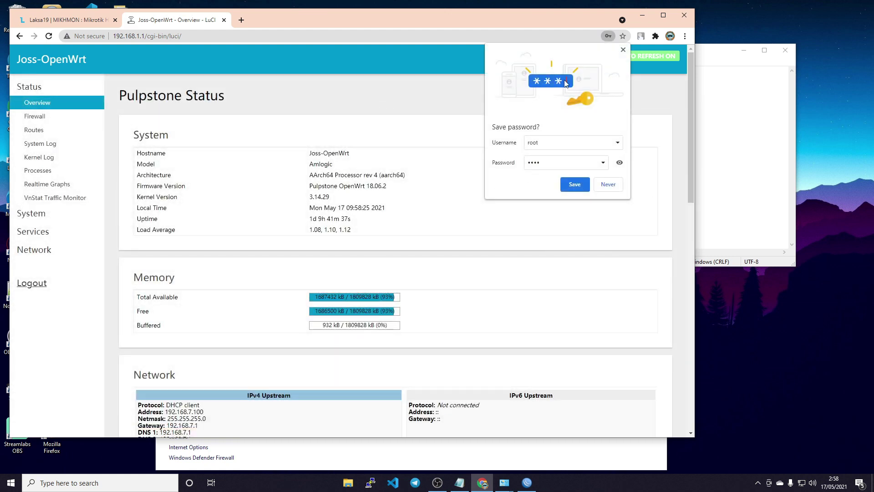
click(436, 161)
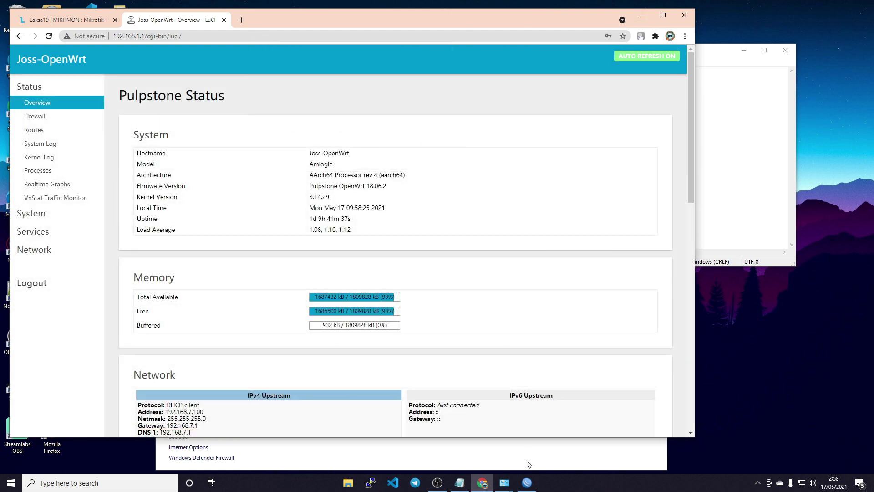
click(527, 483)
- Check the empty IP > DHCP Client list, then close it and WinBox
click(203, 148)
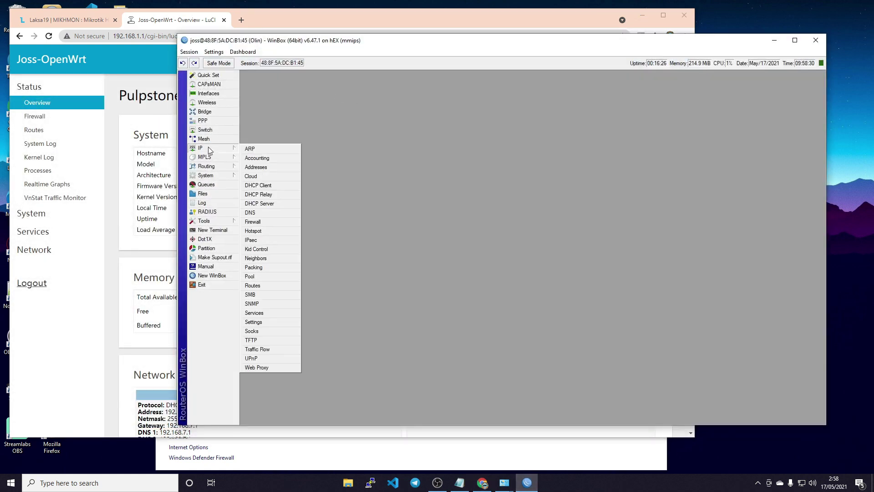
click(271, 194)
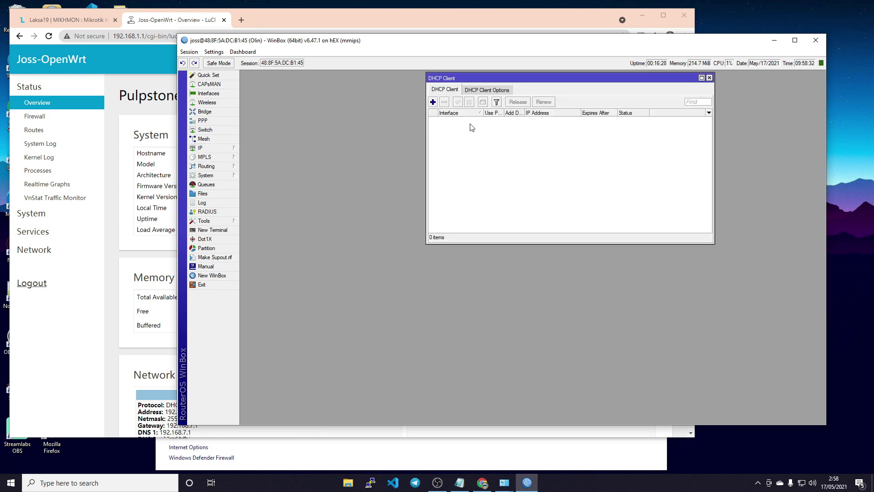
click(710, 78)
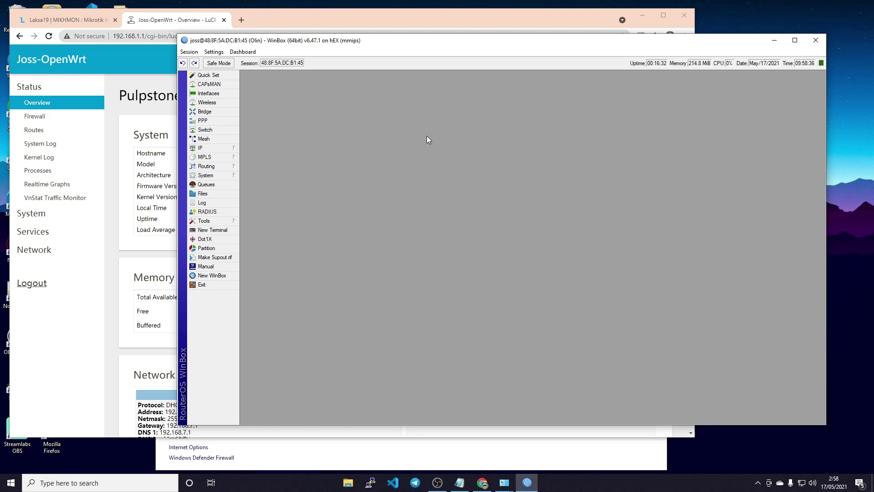
click(816, 40)
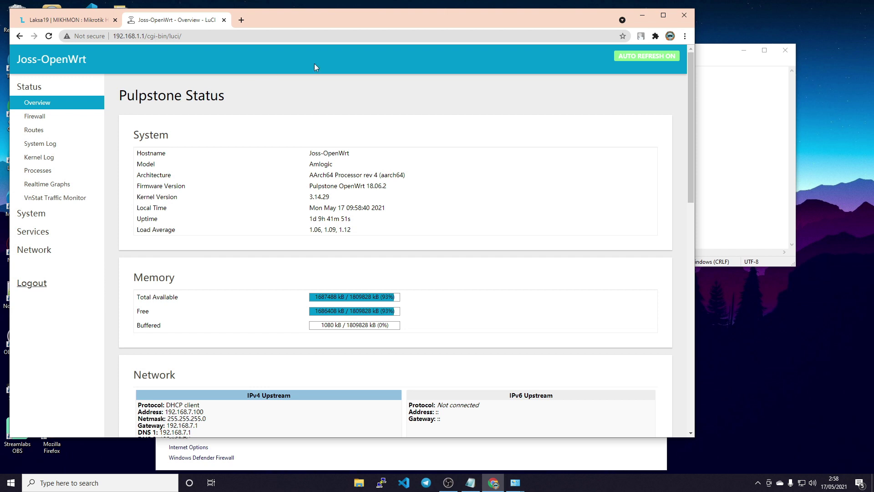
click(718, 50)
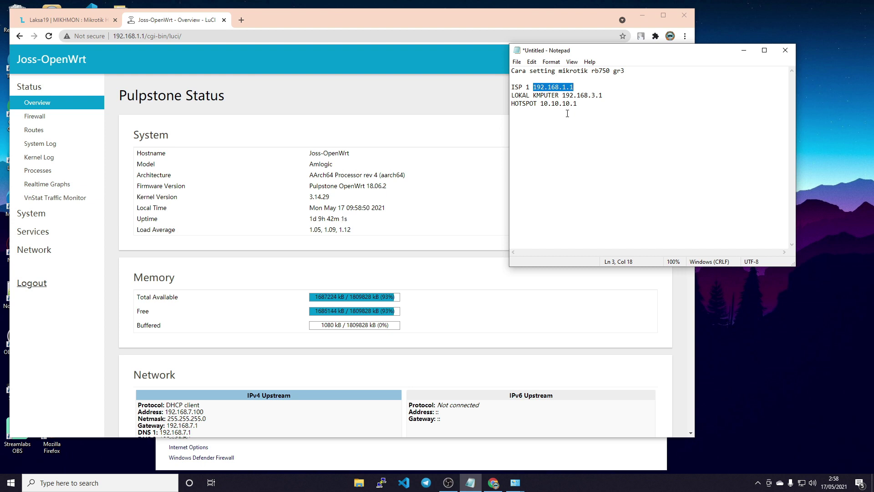
click(440, 109)
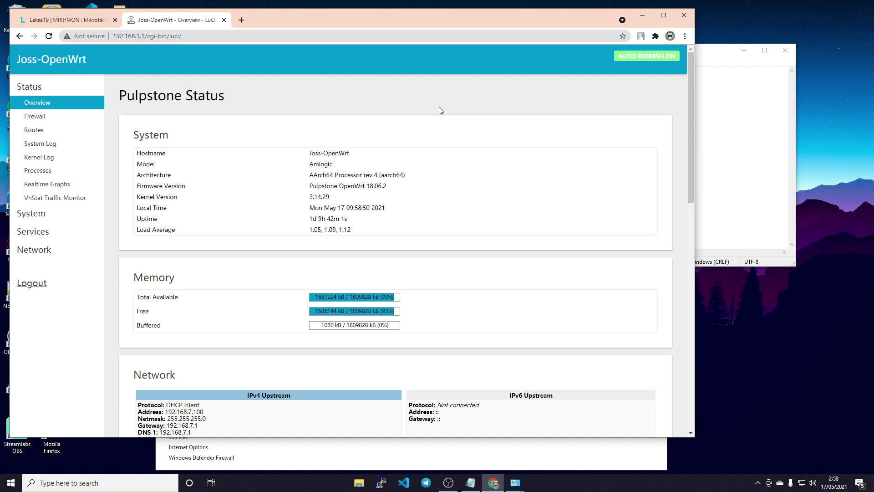